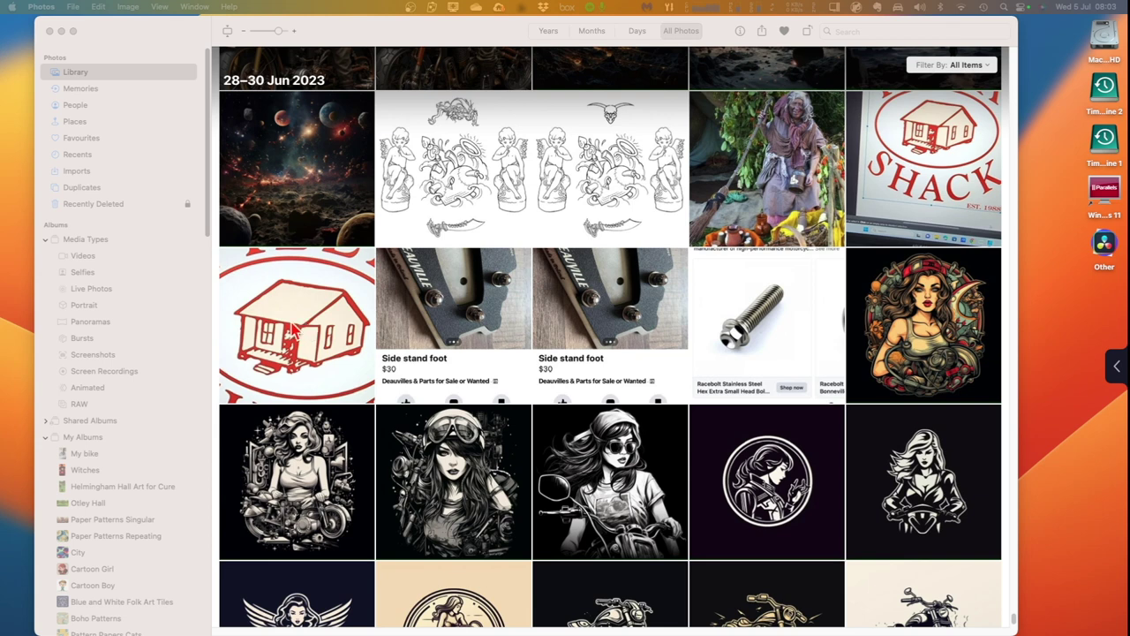
Open the red house photo full-size in Photos and send it to Affinity Designer 2.
right_click(308, 321)
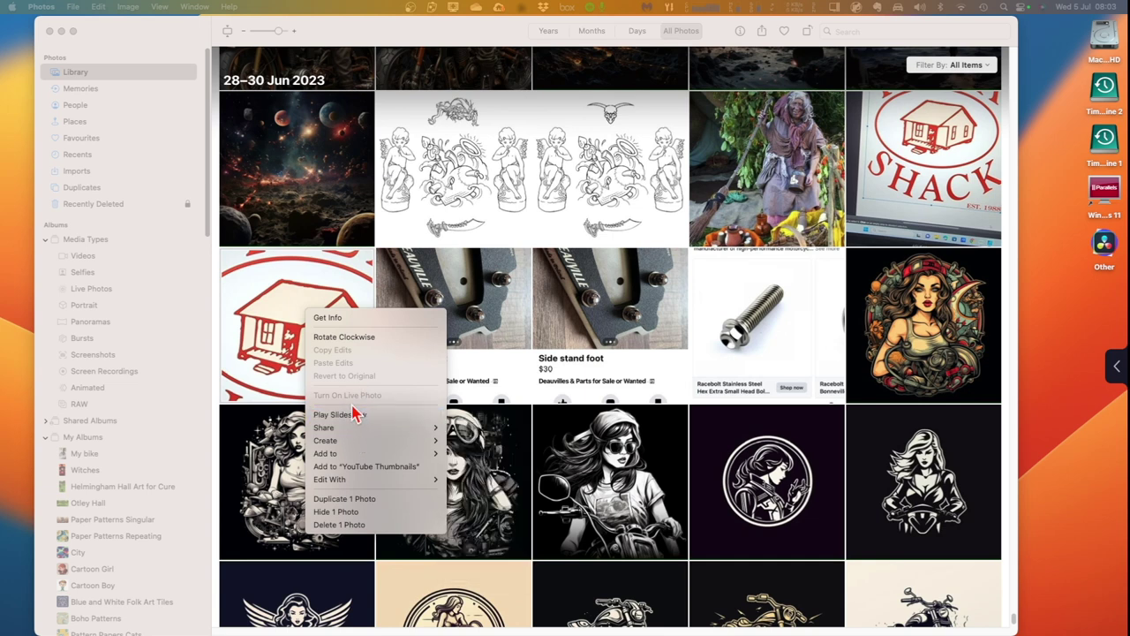
mouse_move(354, 444)
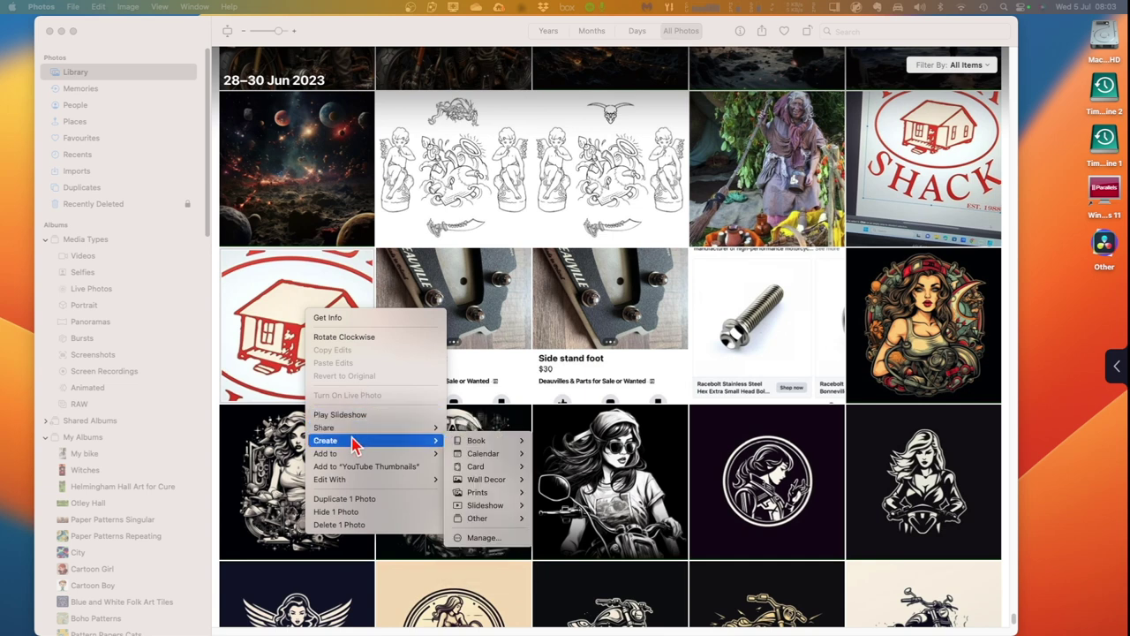
left_click(272, 329)
double_click(272, 328)
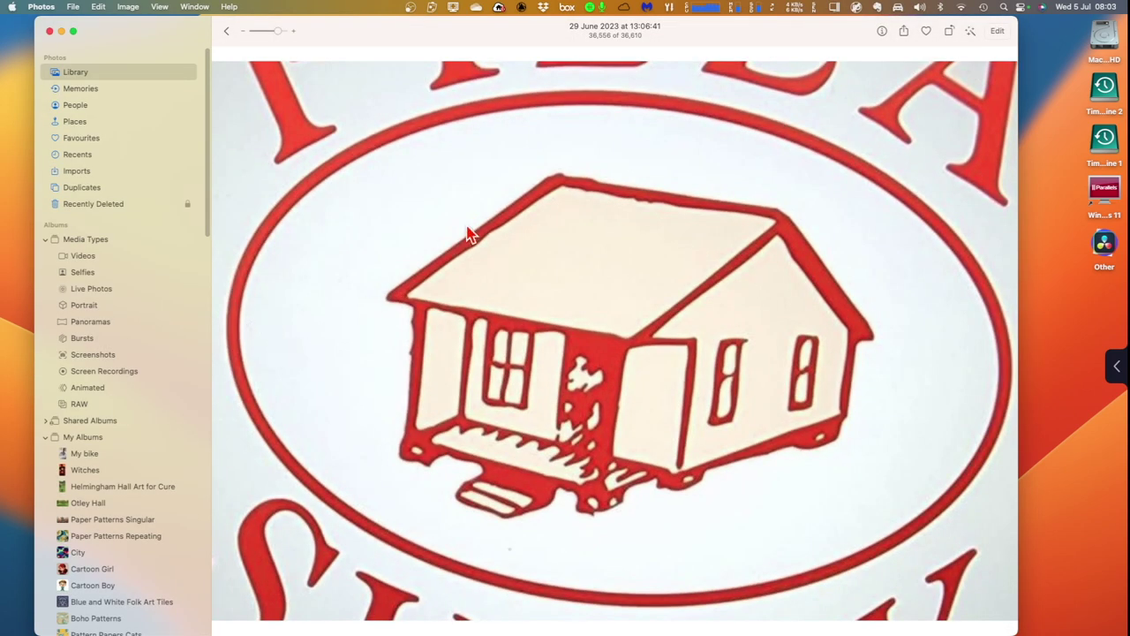
right_click(467, 235)
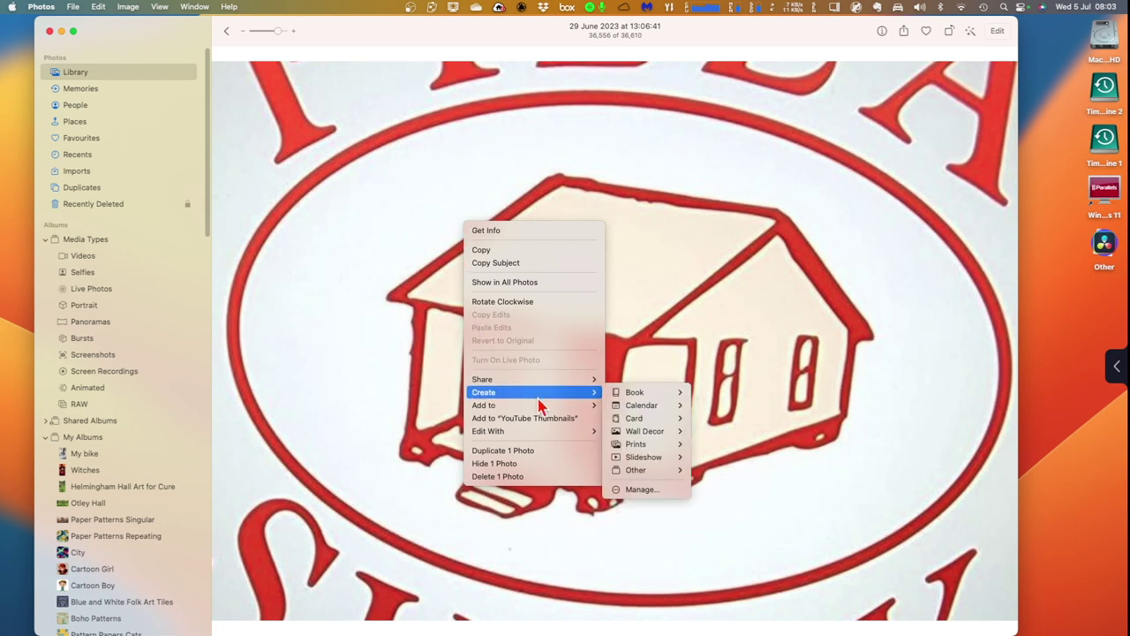
mouse_move(545, 433)
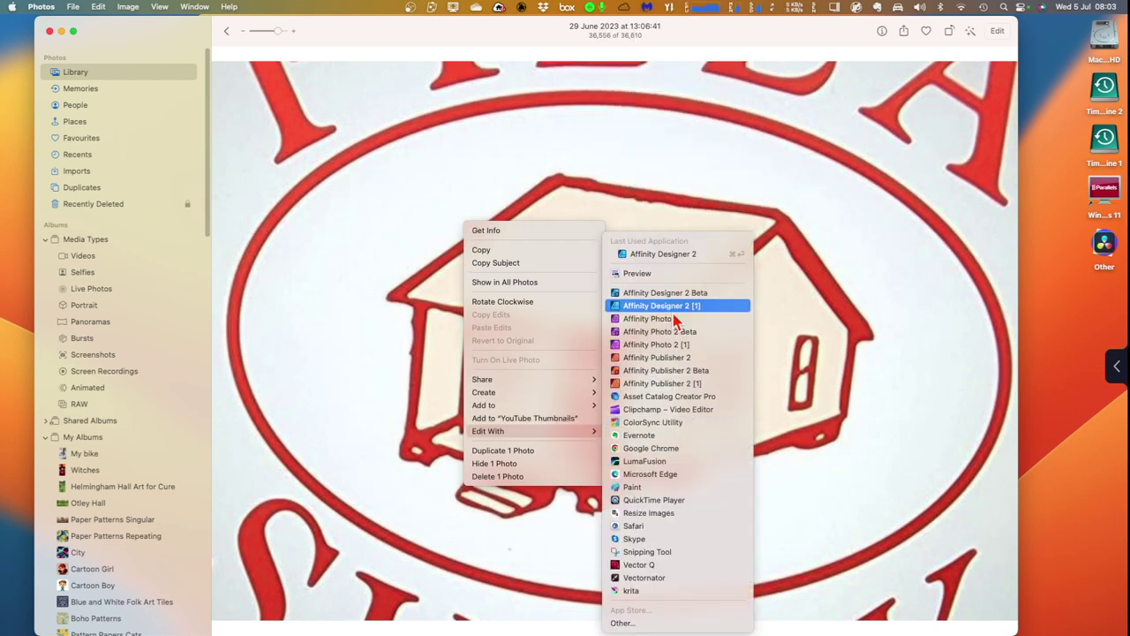
left_click(663, 253)
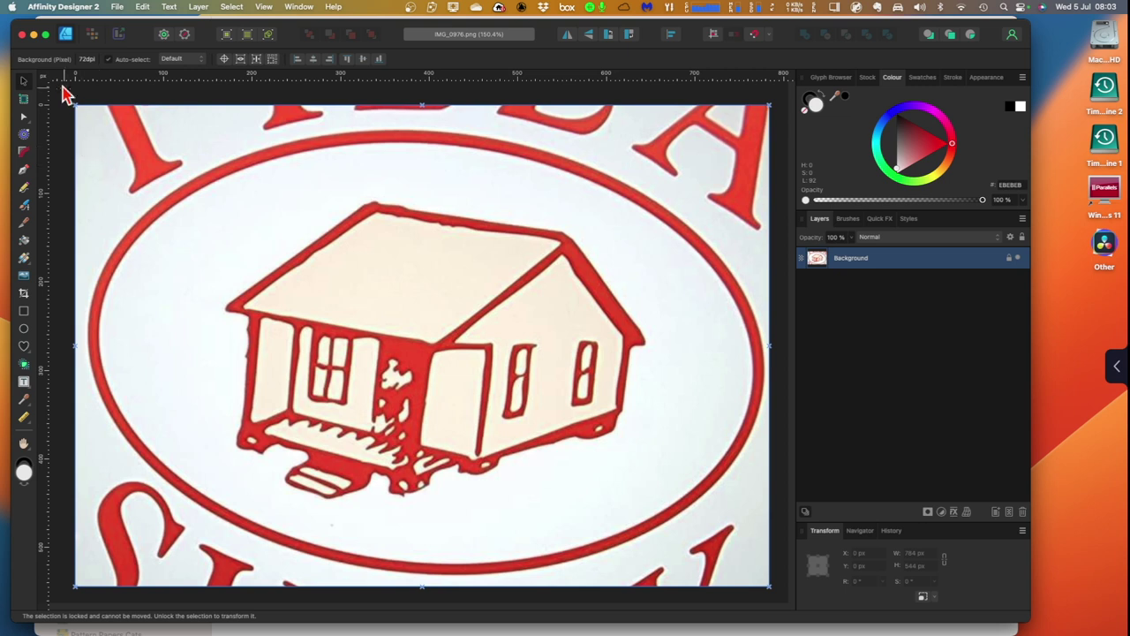
Switch Affinity Designer 2 to the Pixel Persona.
left_click(91, 35)
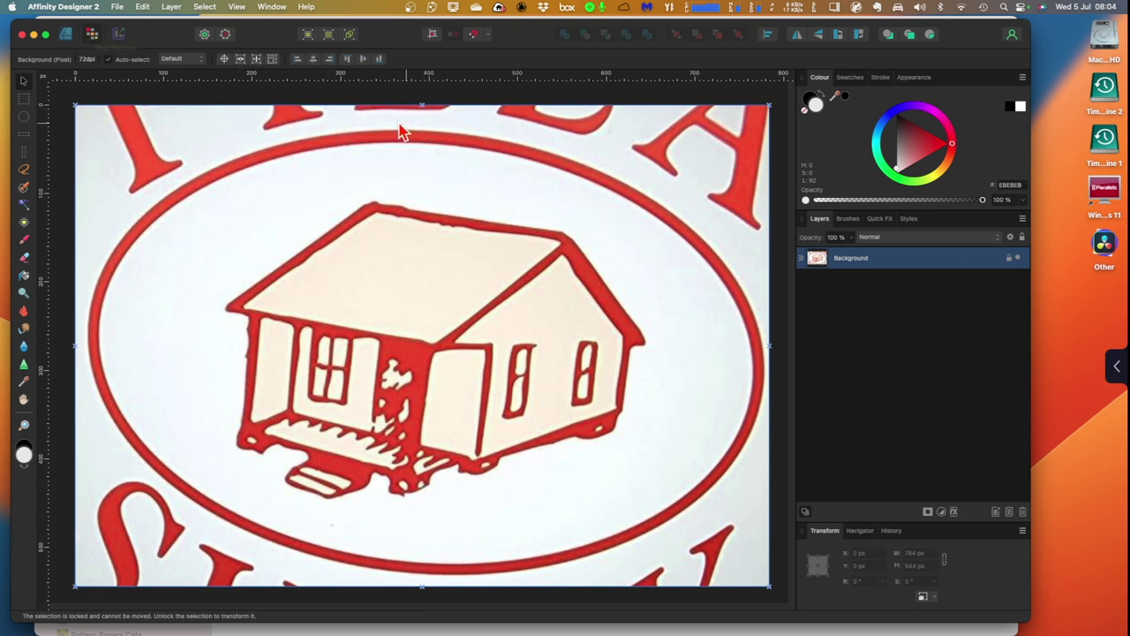
Duplicate the Background layer to get an unlocked copy above the original.
right_click(910, 268)
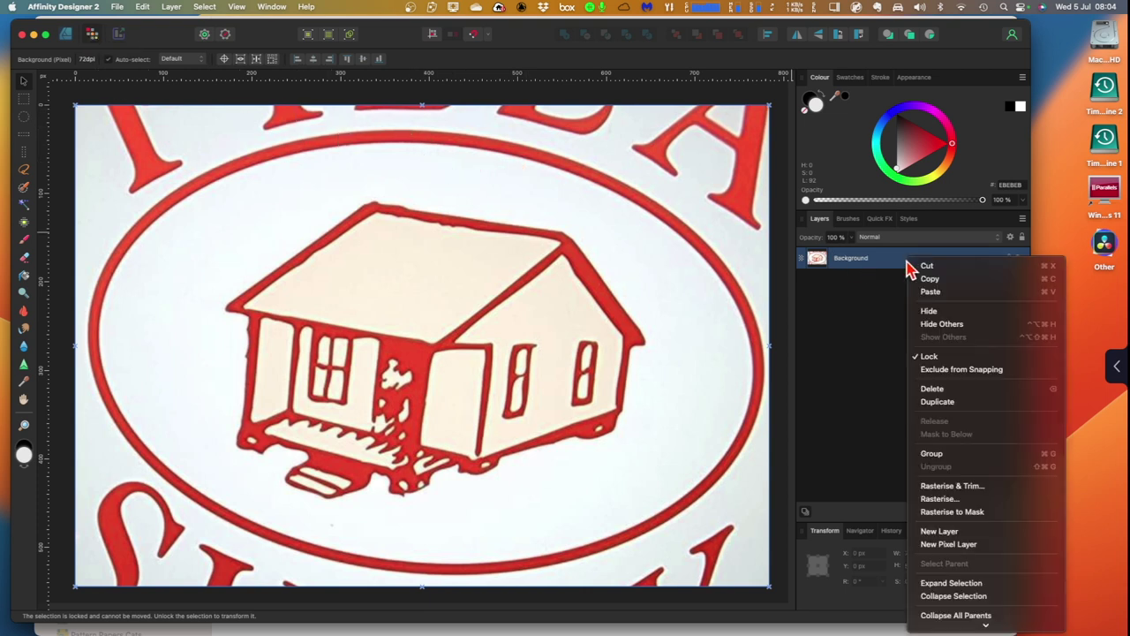
left_click(927, 403)
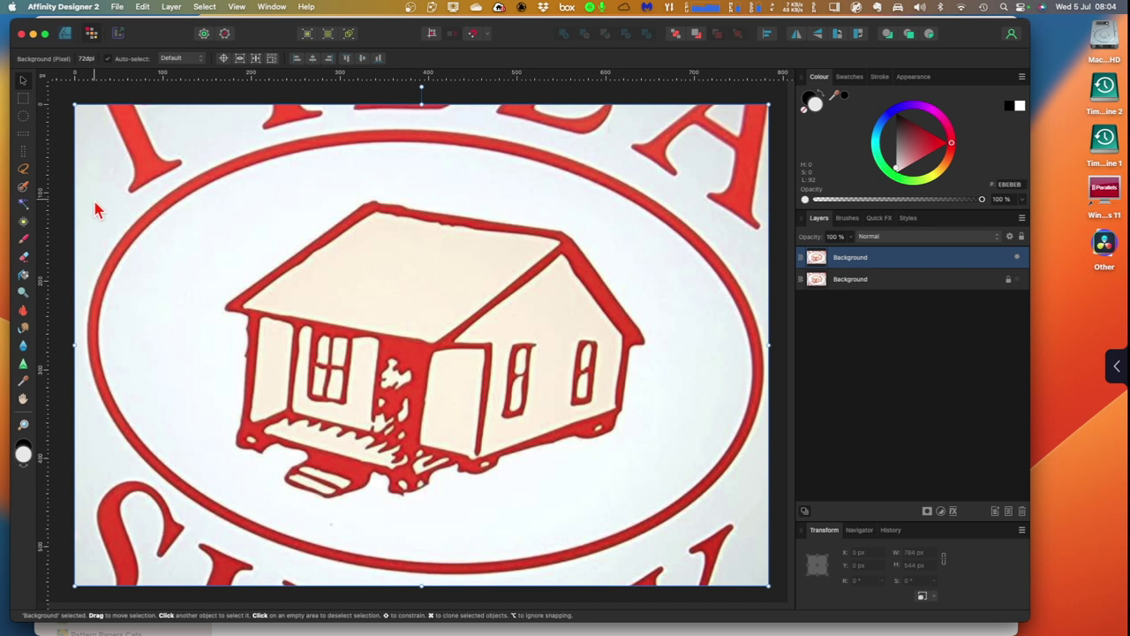
Erase the red letters along the top, bottom right and lower left, undoing strokes that cut the ellipse.
left_click(24, 263)
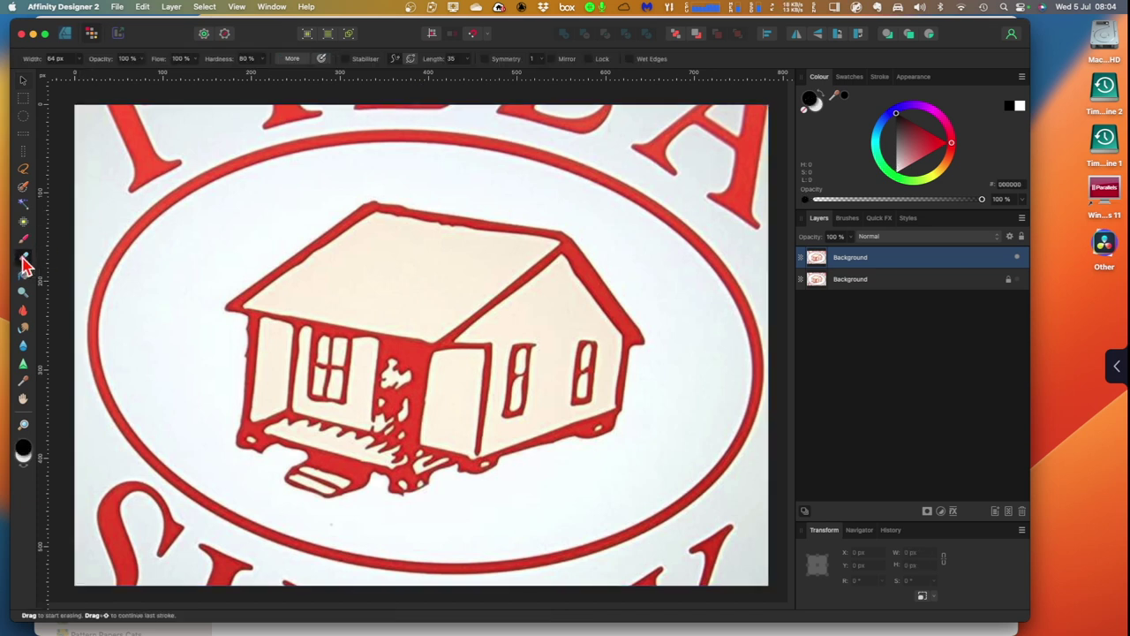
left_click_drag(124, 154, 121, 121)
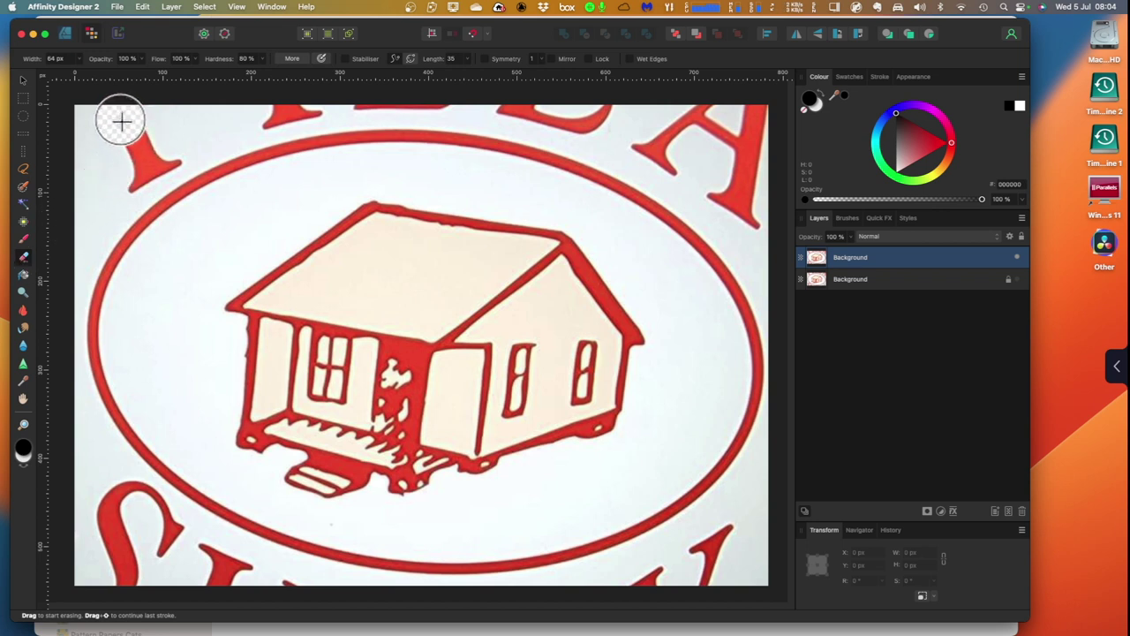
key("super+z")
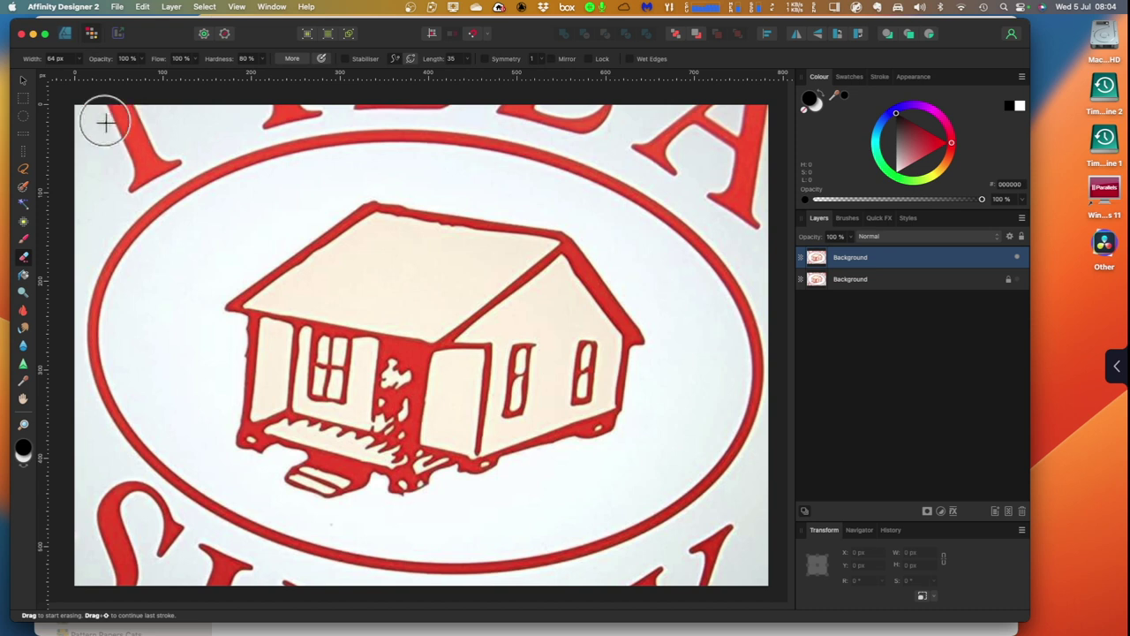
mouse_move(105, 123)
left_mouse_down()
mouse_move(157, 160)
mouse_move(119, 187)
mouse_move(87, 140)
left_mouse_up()
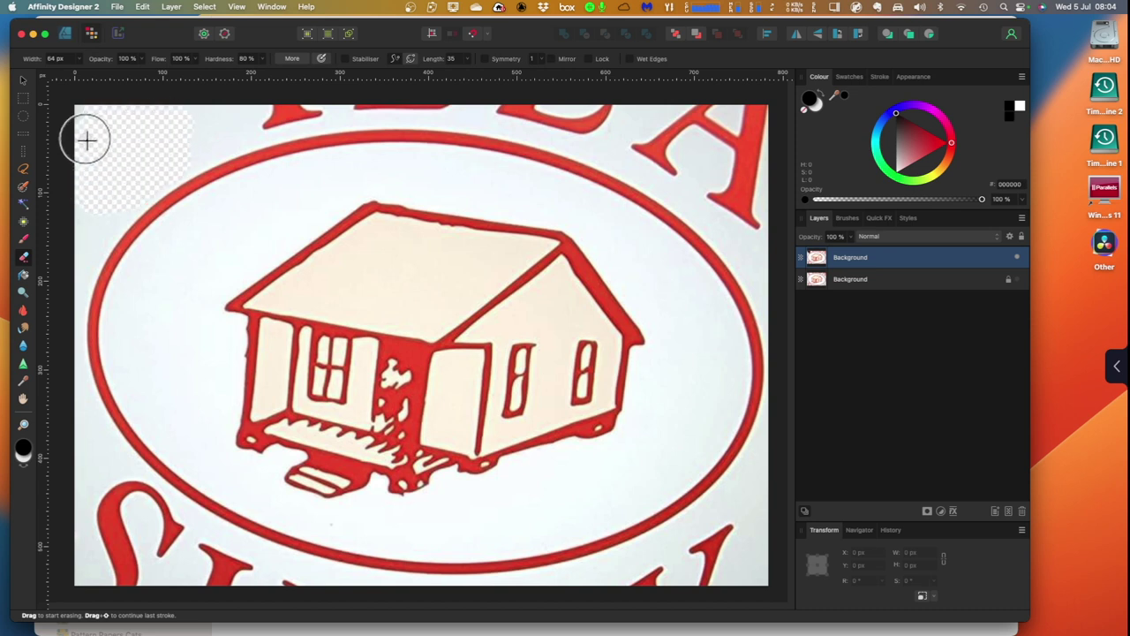
mouse_move(252, 121)
left_mouse_down()
mouse_move(378, 97)
mouse_move(600, 110)
mouse_move(703, 137)
mouse_move(674, 159)
mouse_move(572, 133)
mouse_move(739, 176)
mouse_move(760, 219)
mouse_move(692, 183)
mouse_move(753, 127)
mouse_move(682, 106)
mouse_move(755, 110)
mouse_move(764, 196)
mouse_move(745, 210)
mouse_move(763, 356)
left_mouse_up()
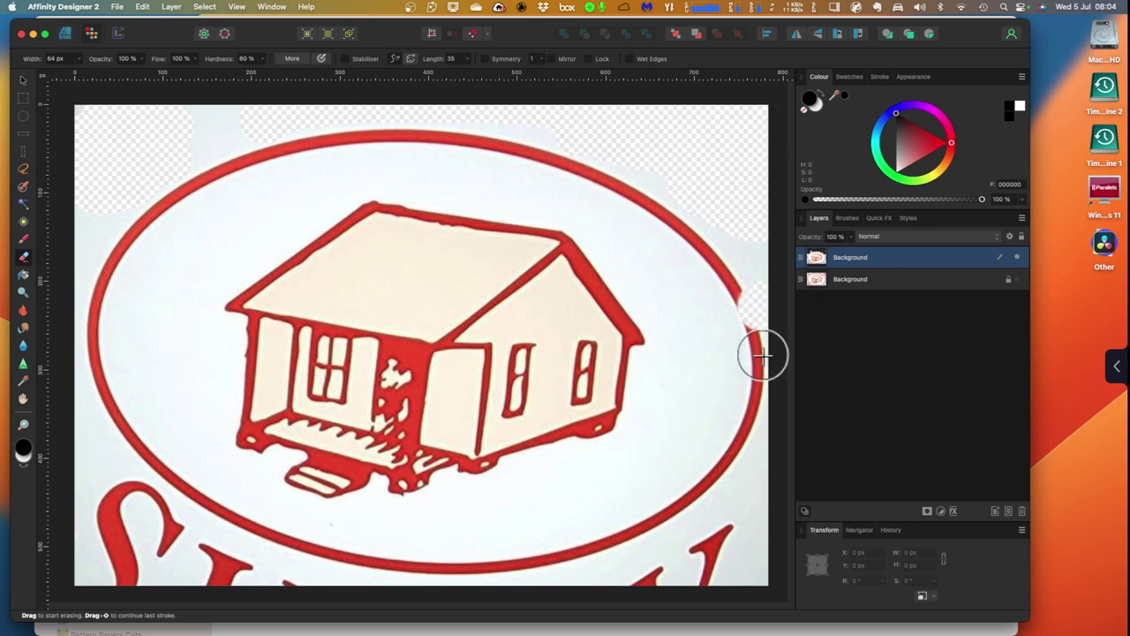
key("super+z")
mouse_move(750, 526)
left_mouse_down()
mouse_move(677, 595)
mouse_move(510, 597)
left_mouse_up()
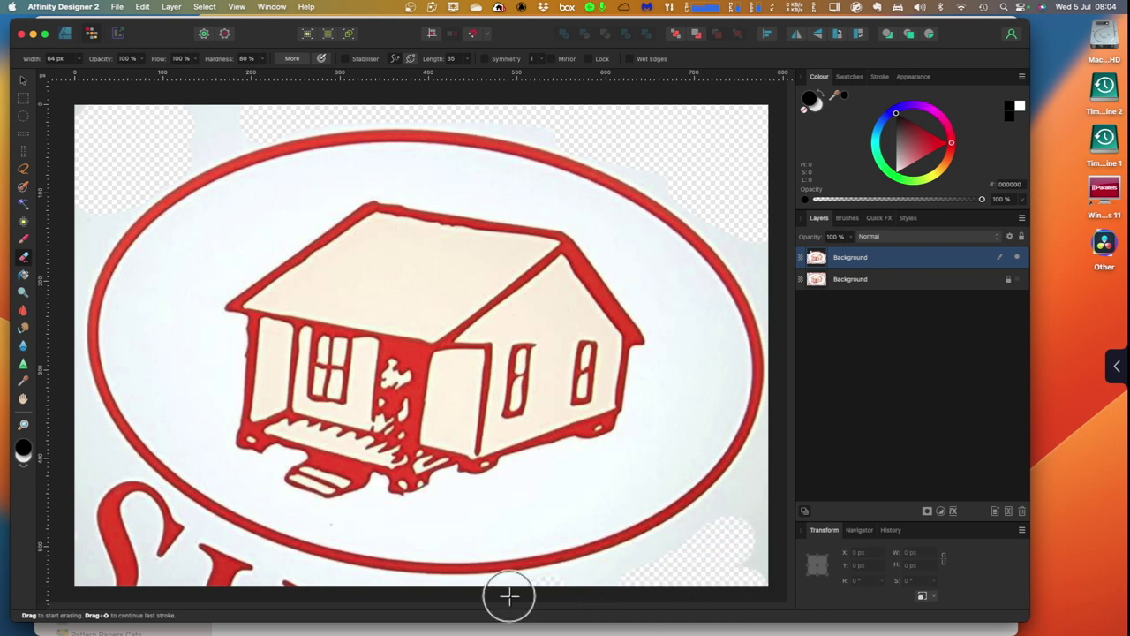
mouse_move(222, 545)
left_mouse_down()
mouse_move(112, 503)
mouse_move(102, 488)
mouse_move(294, 600)
mouse_move(174, 580)
mouse_move(97, 518)
mouse_move(109, 588)
left_mouse_up()
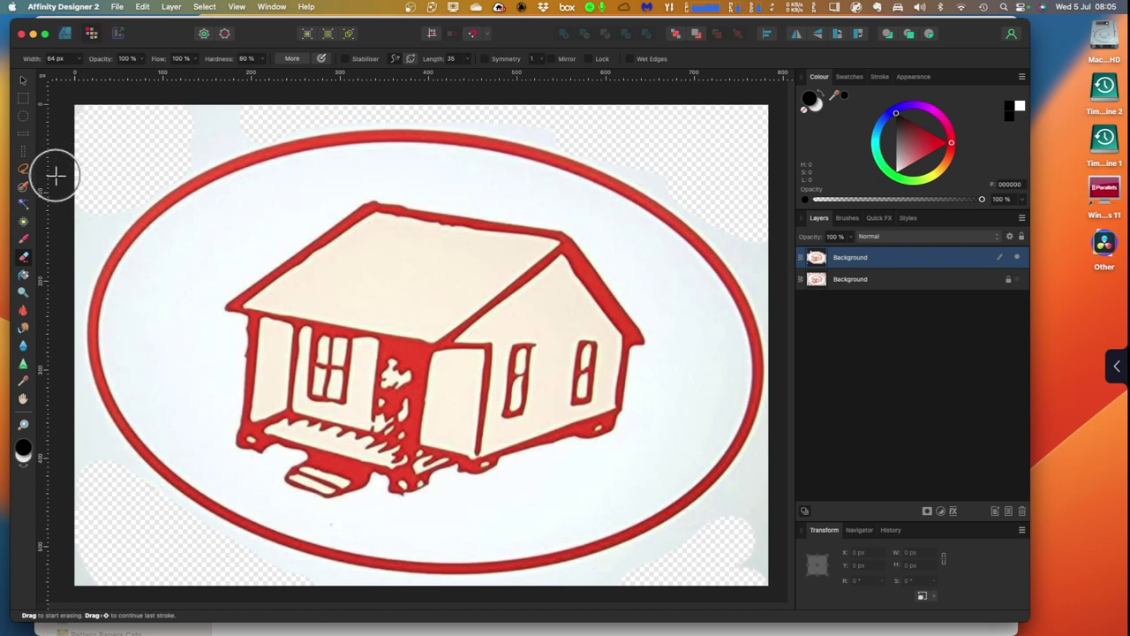
Flood Select at 7% tolerance and cut the pale areas at top-left and left of the ellipse.
left_click(24, 209)
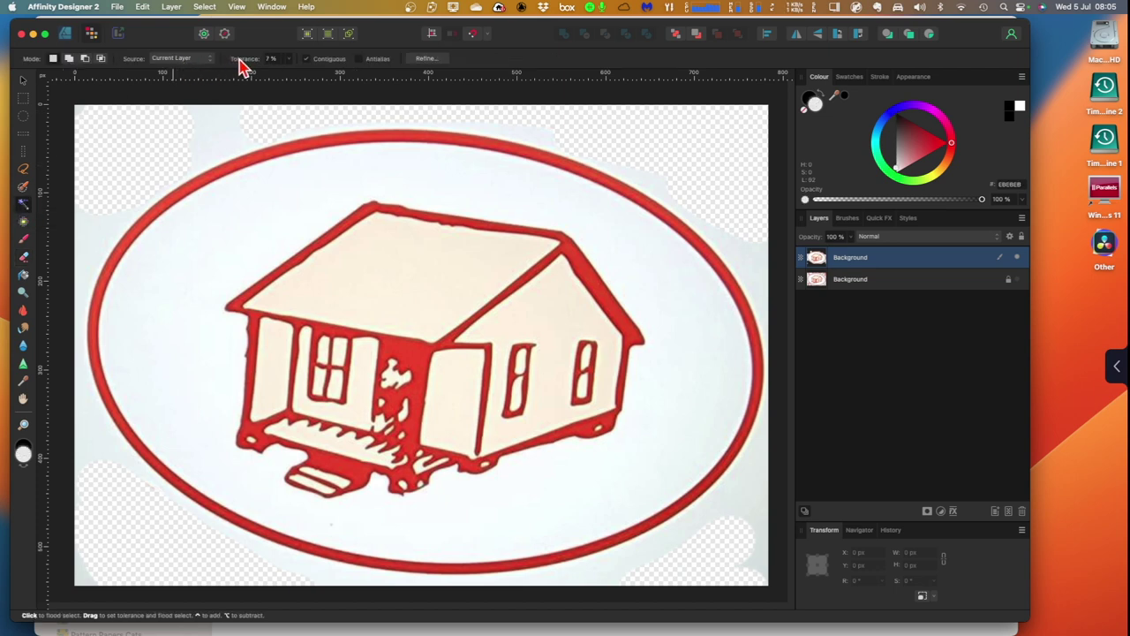
left_click(287, 59)
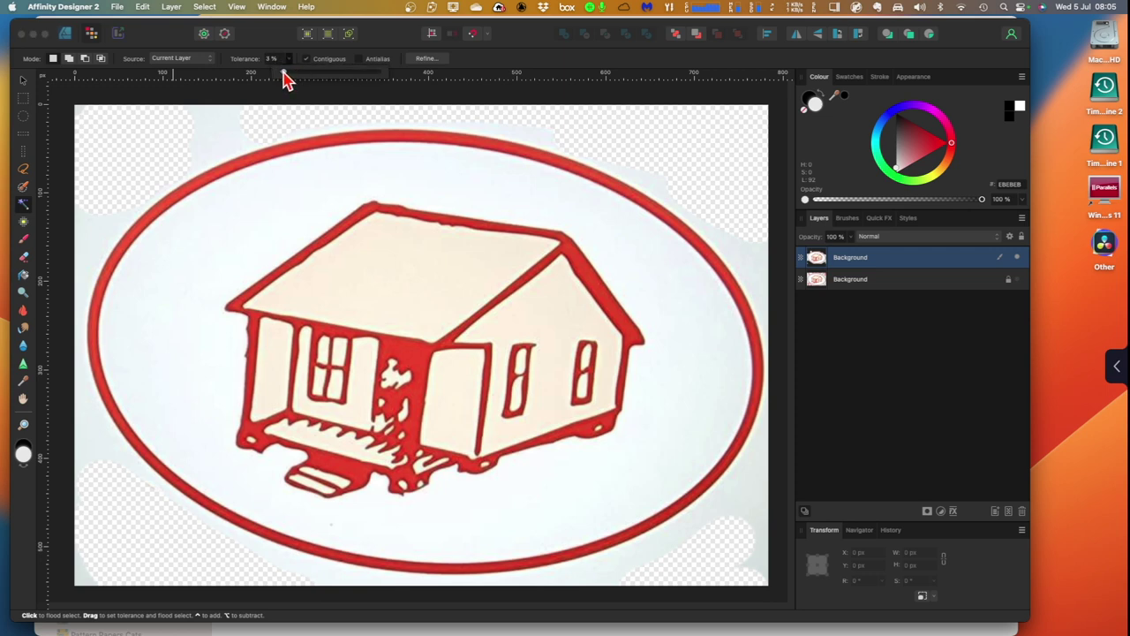
left_click(211, 134)
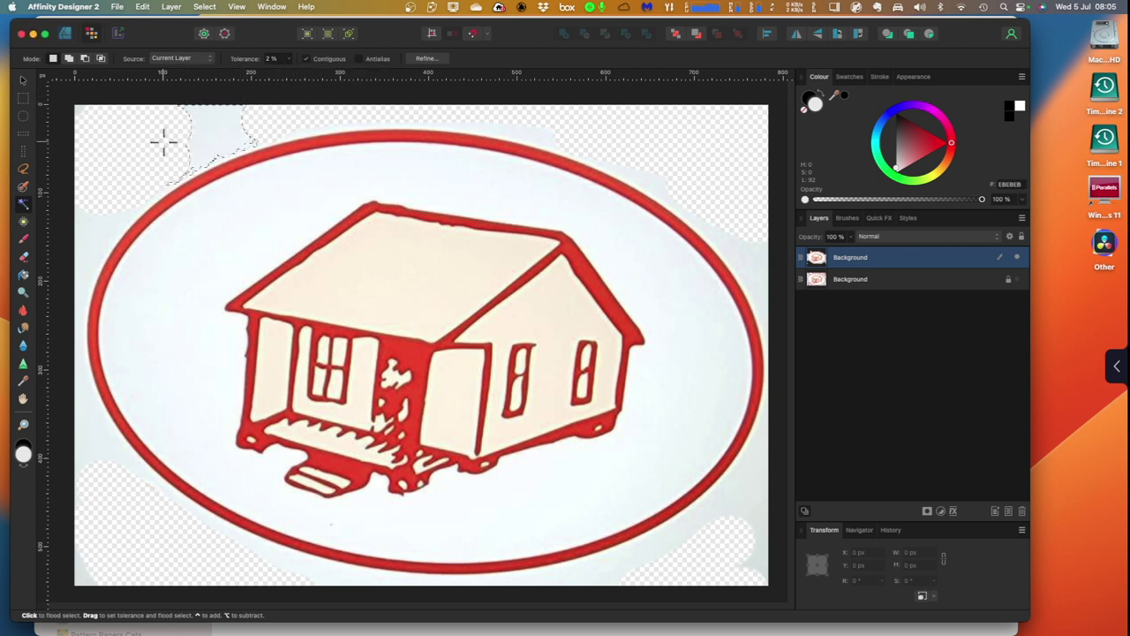
left_click(143, 8)
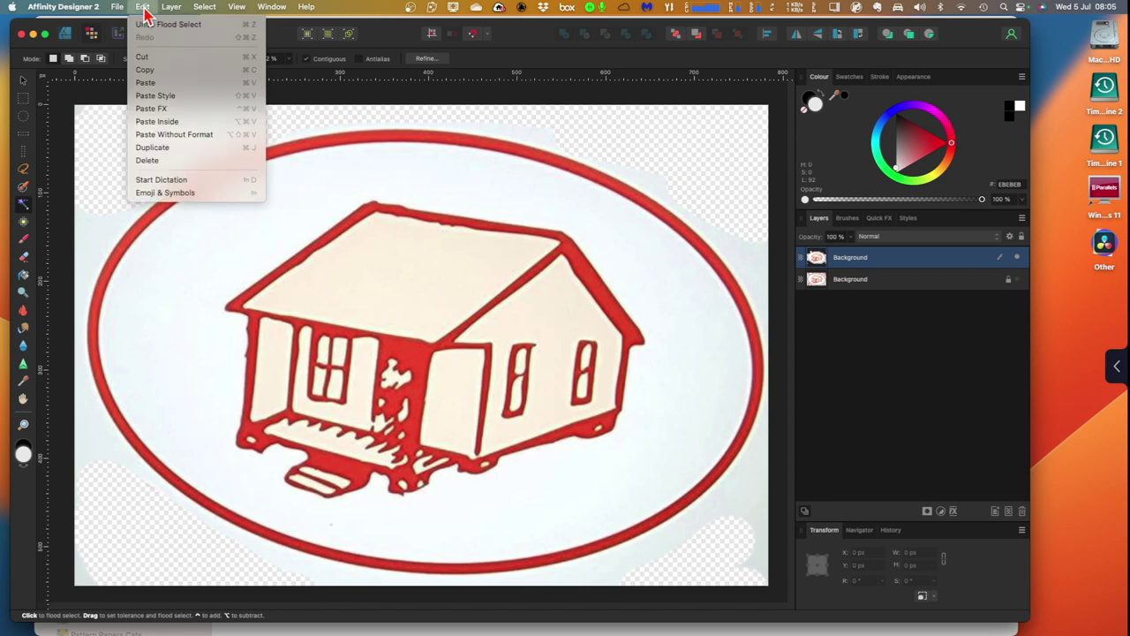
left_click(147, 57)
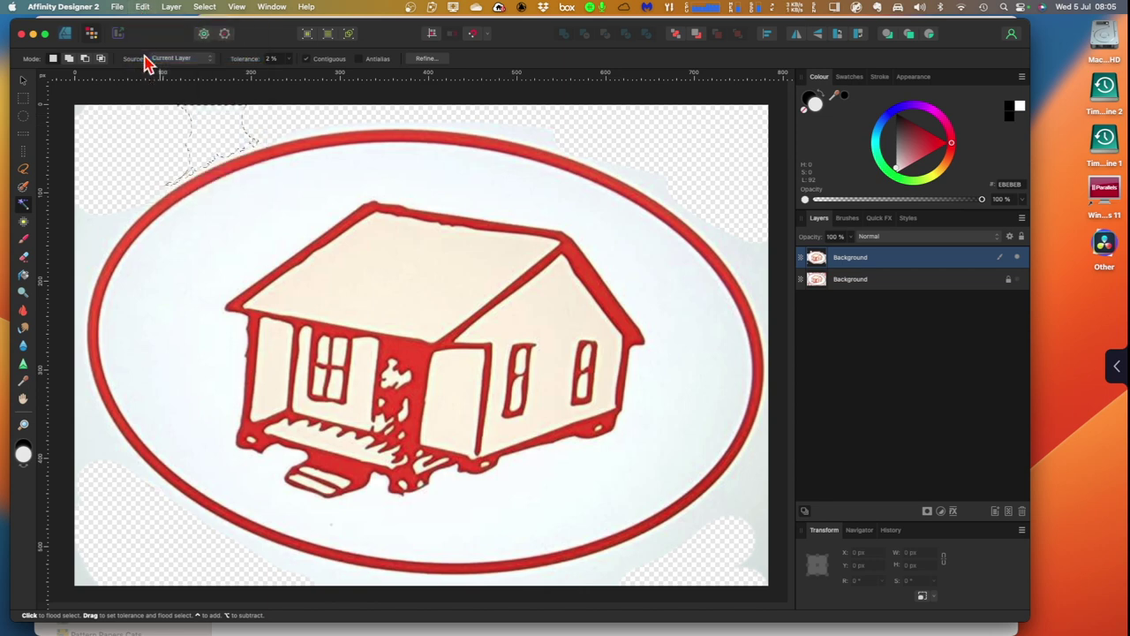
left_click(80, 228)
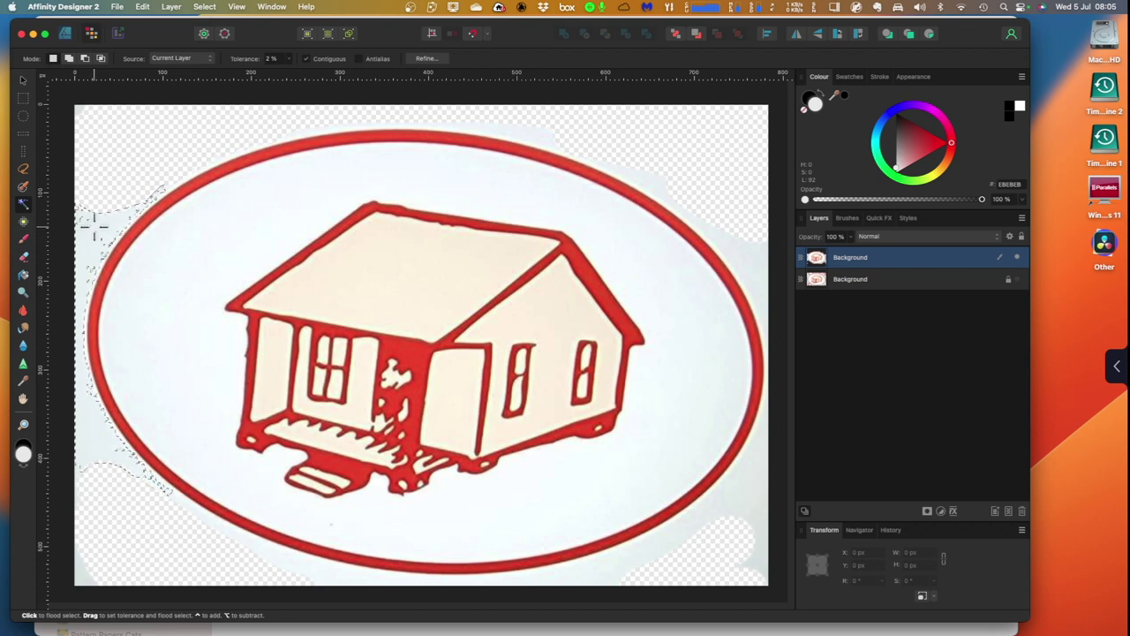
left_click(142, 7)
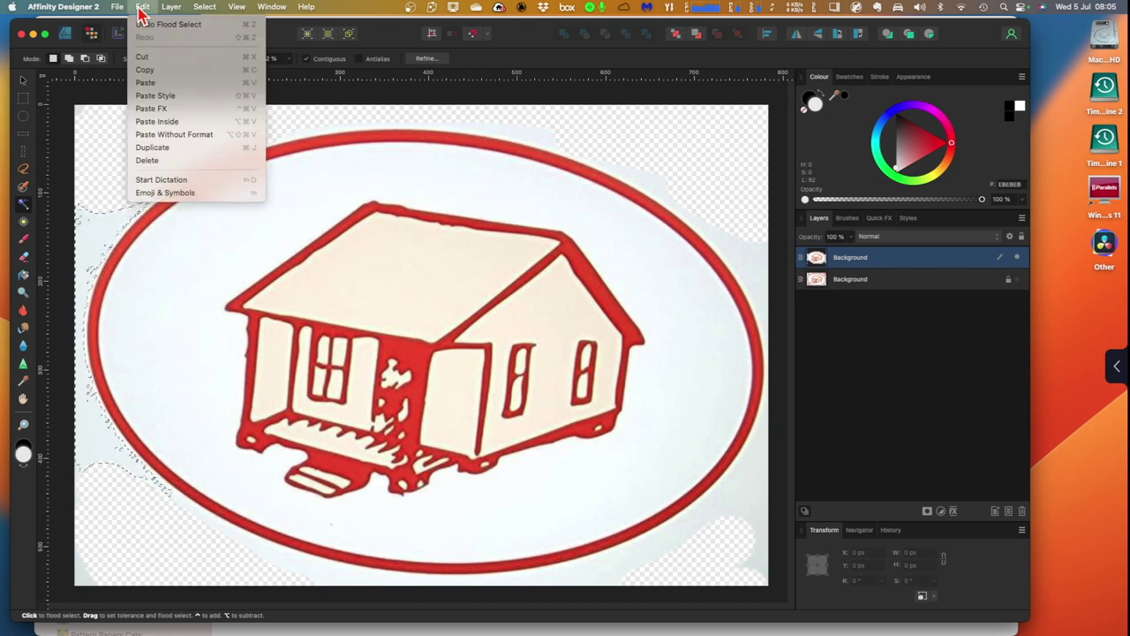
left_click(146, 56)
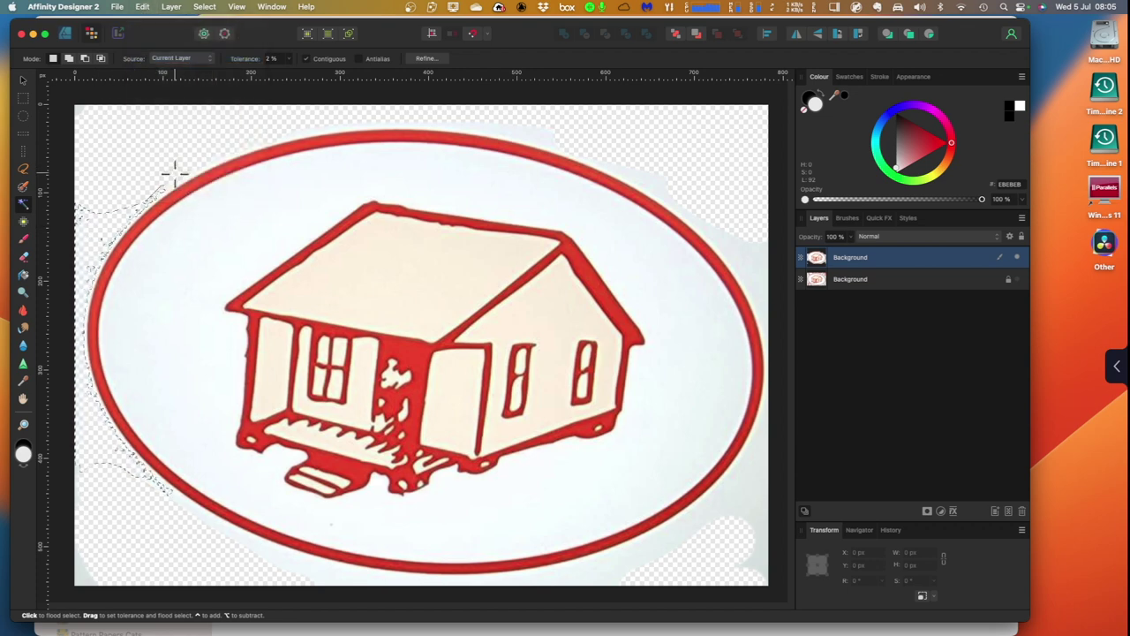
Cut away the pale bottom-left patch and the strip below the ellipse.
left_click(86, 572)
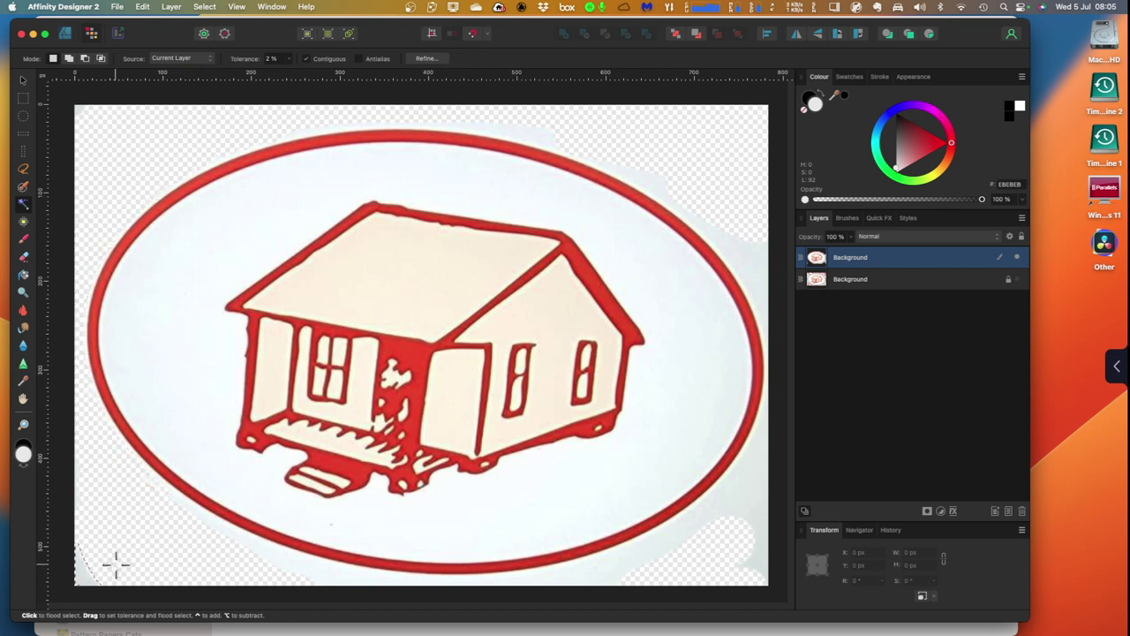
left_click(142, 8)
left_click(147, 56)
left_click(251, 546)
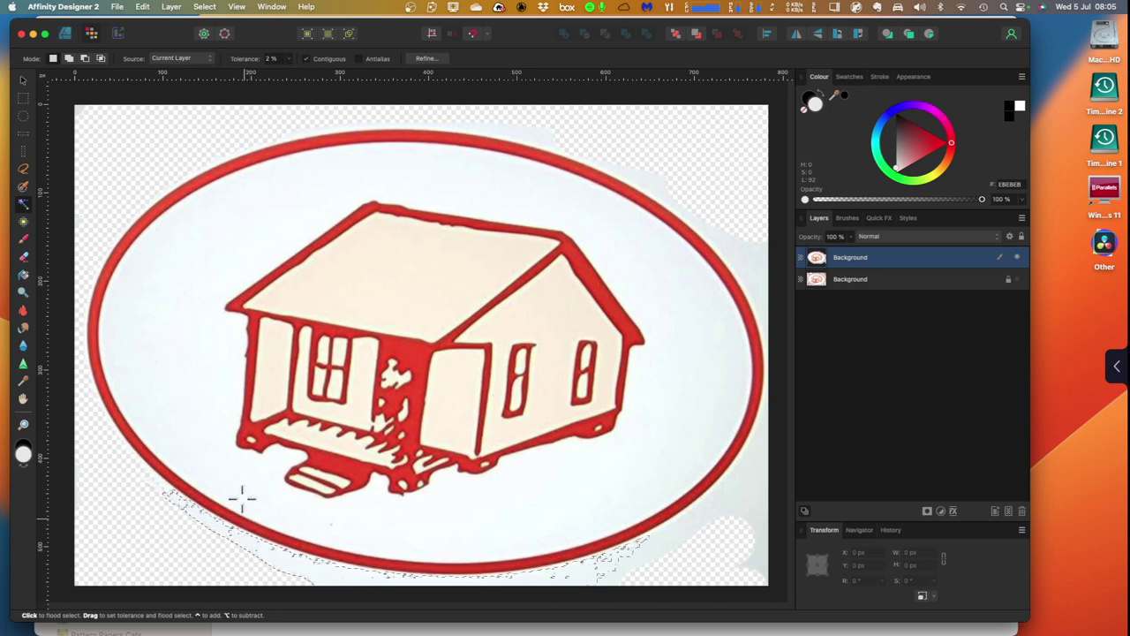
left_click(144, 8)
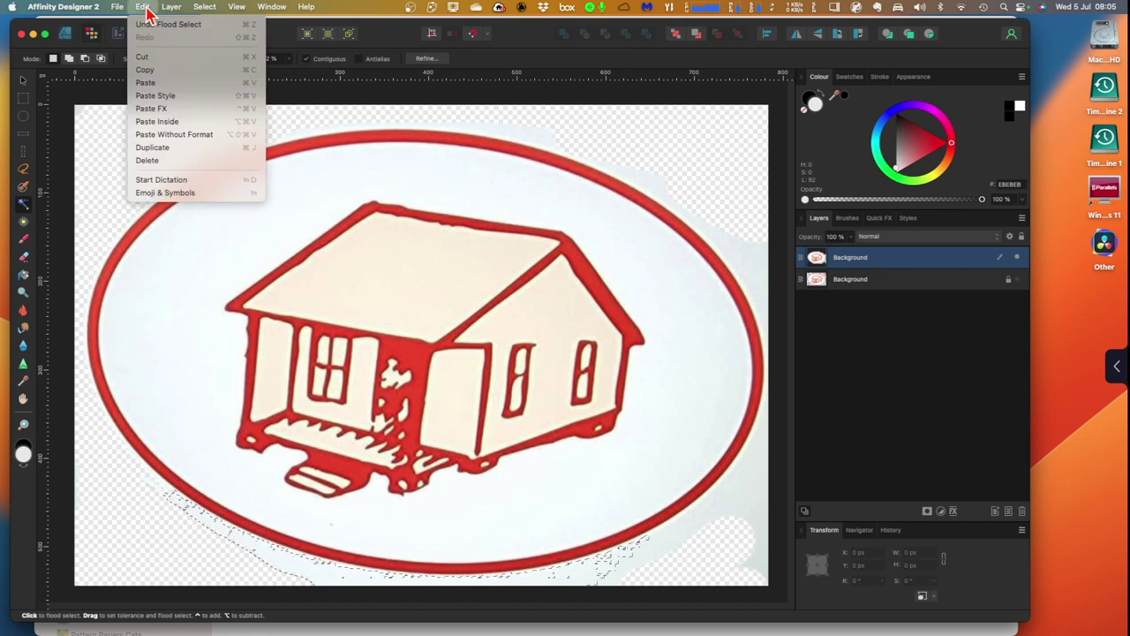
left_click(146, 58)
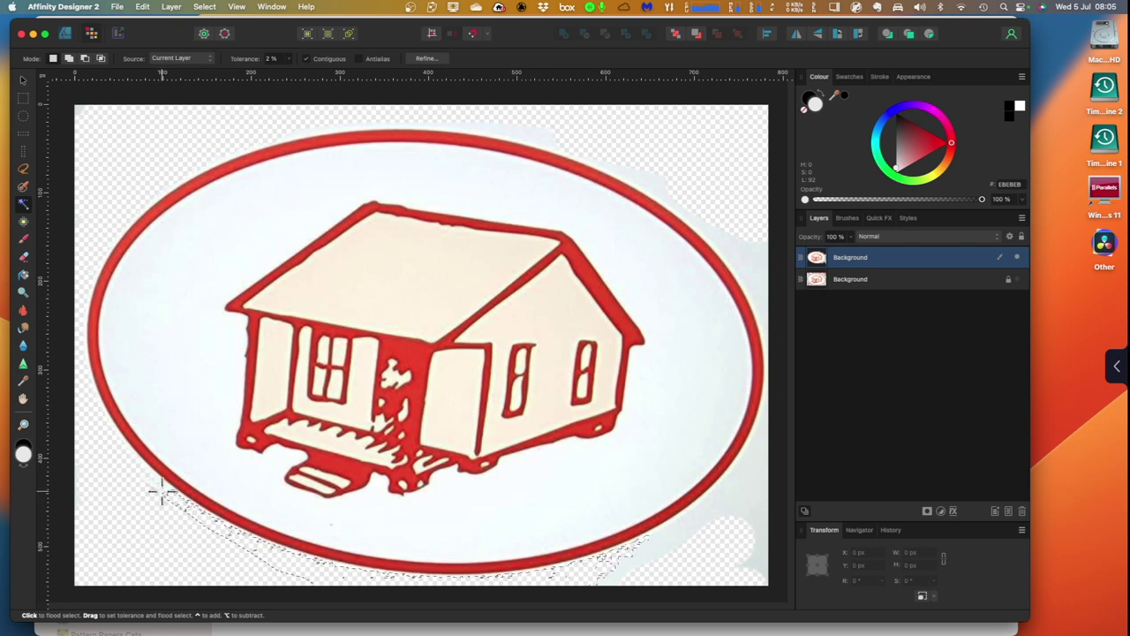
Cut the remaining pale background outside the ellipse, deselecting between selections.
left_click(195, 537)
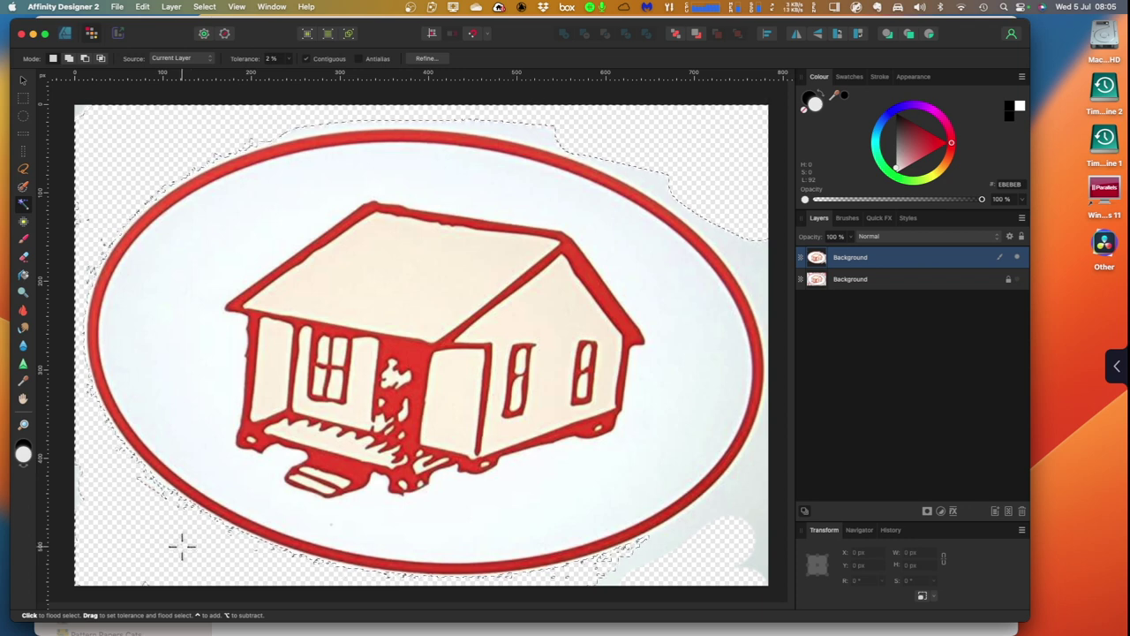
left_click(142, 7)
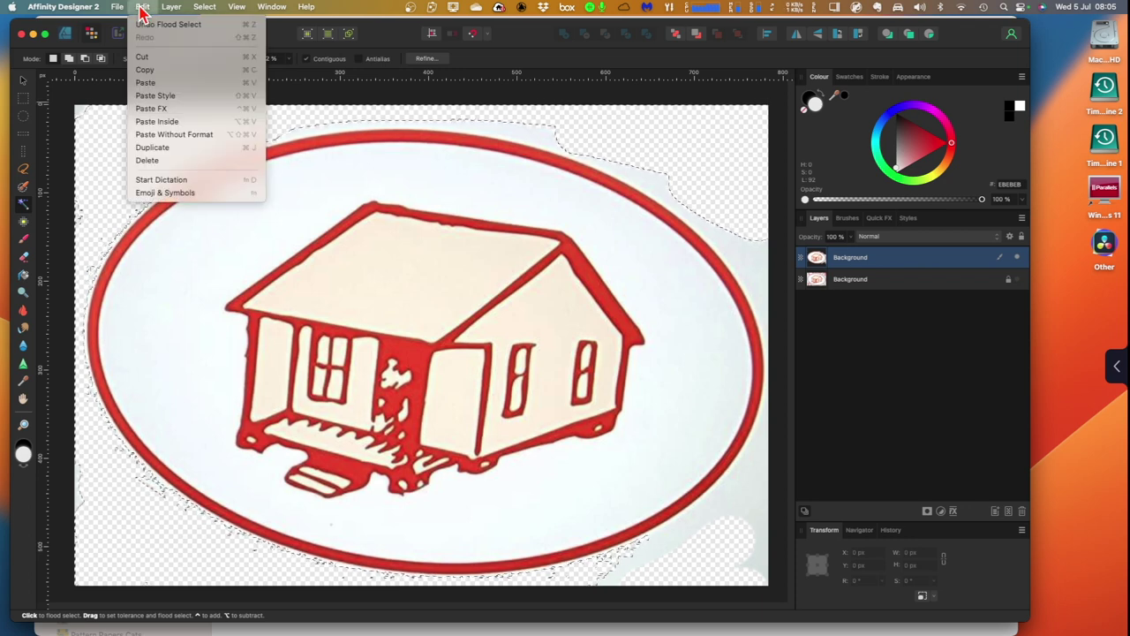
left_click(141, 57)
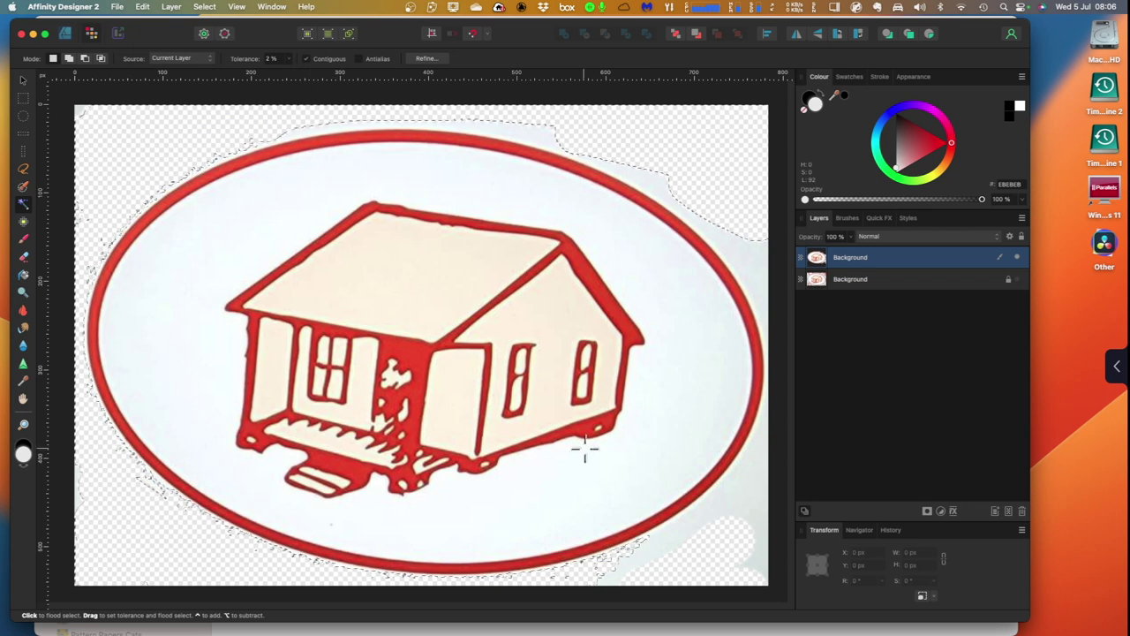
key("super+d")
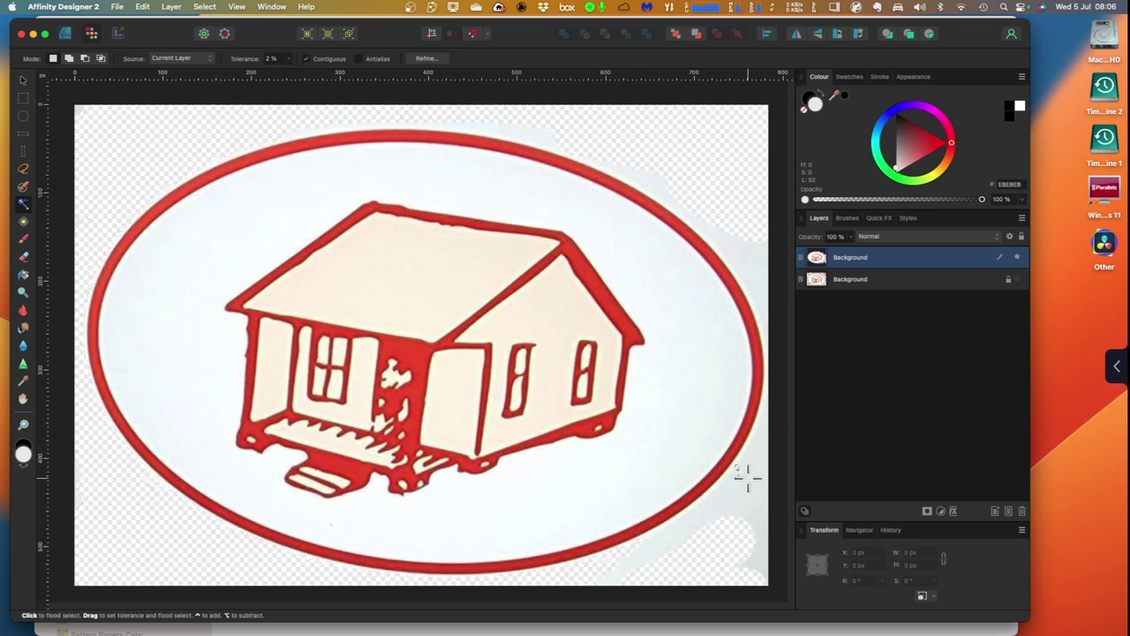
left_click_drag(750, 484, 722, 500)
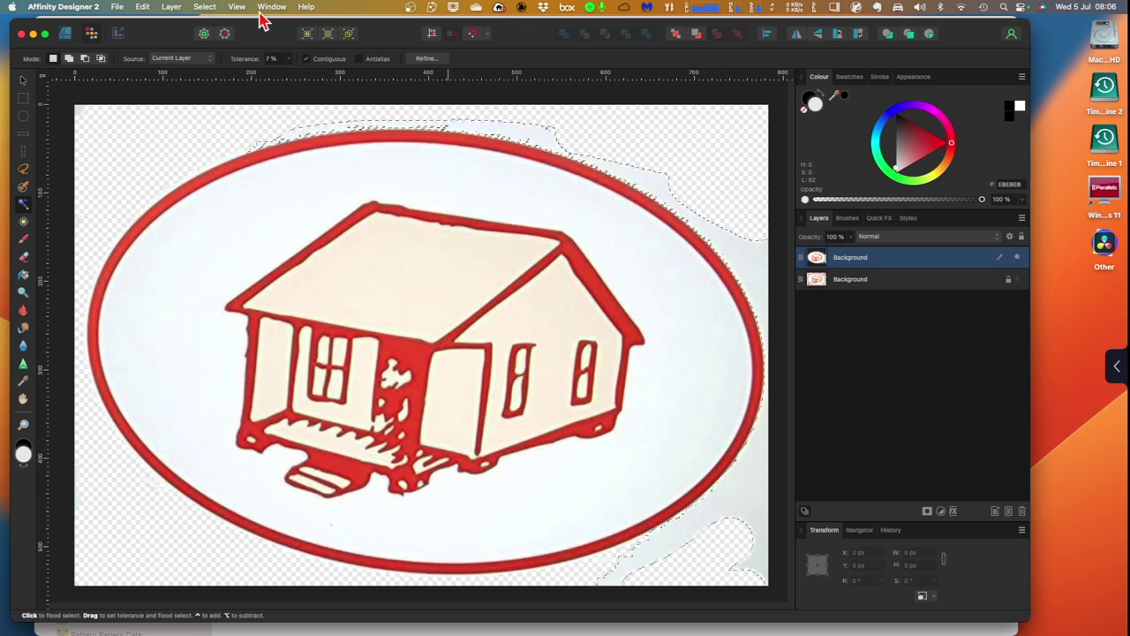
left_click(142, 7)
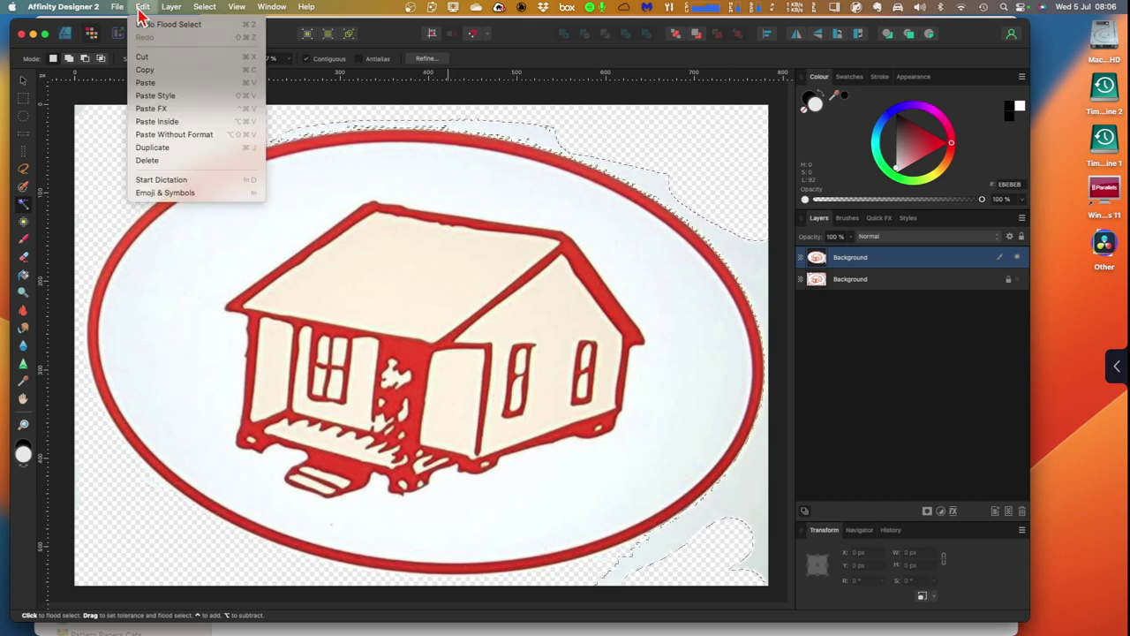
left_click(147, 57)
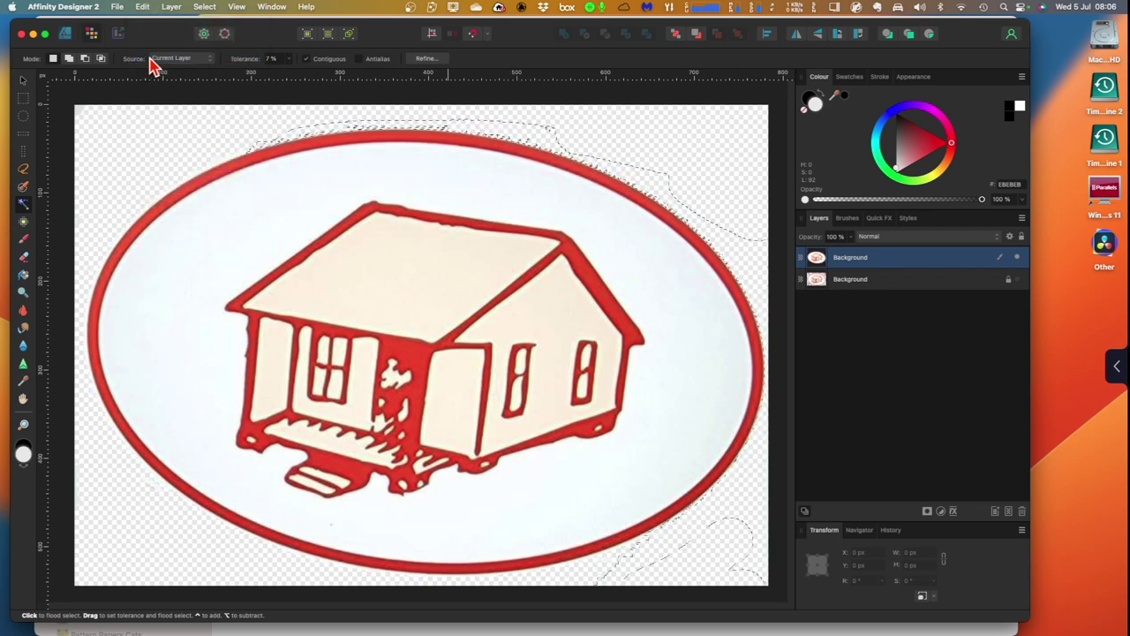
left_click(205, 7)
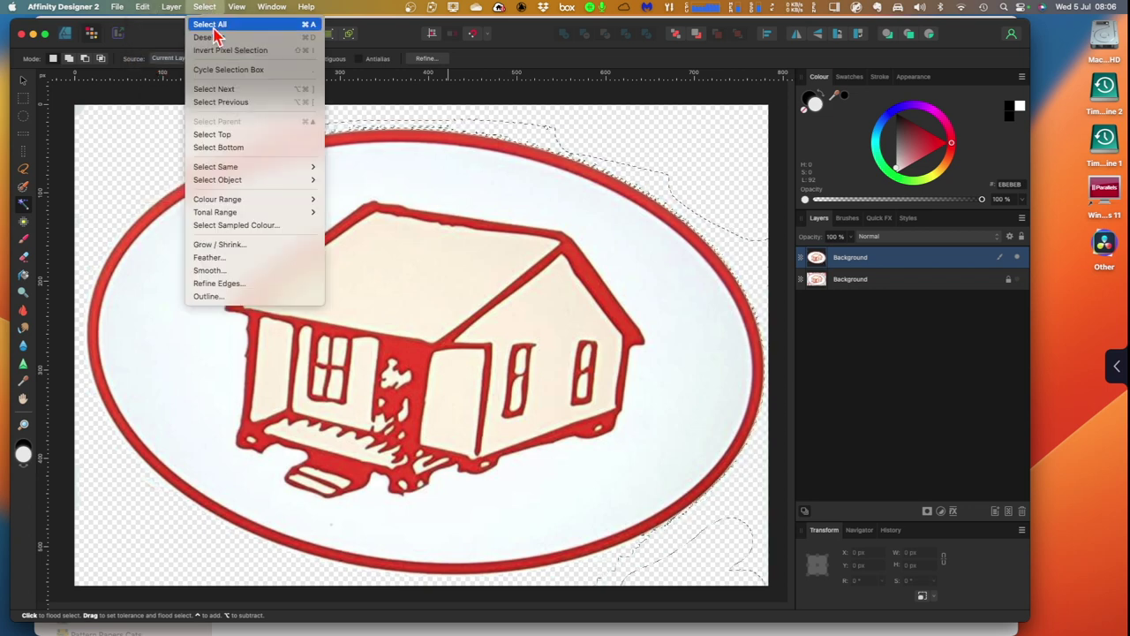
Cut the white interior of the ellipse to transparency, then deselect.
left_click(209, 38)
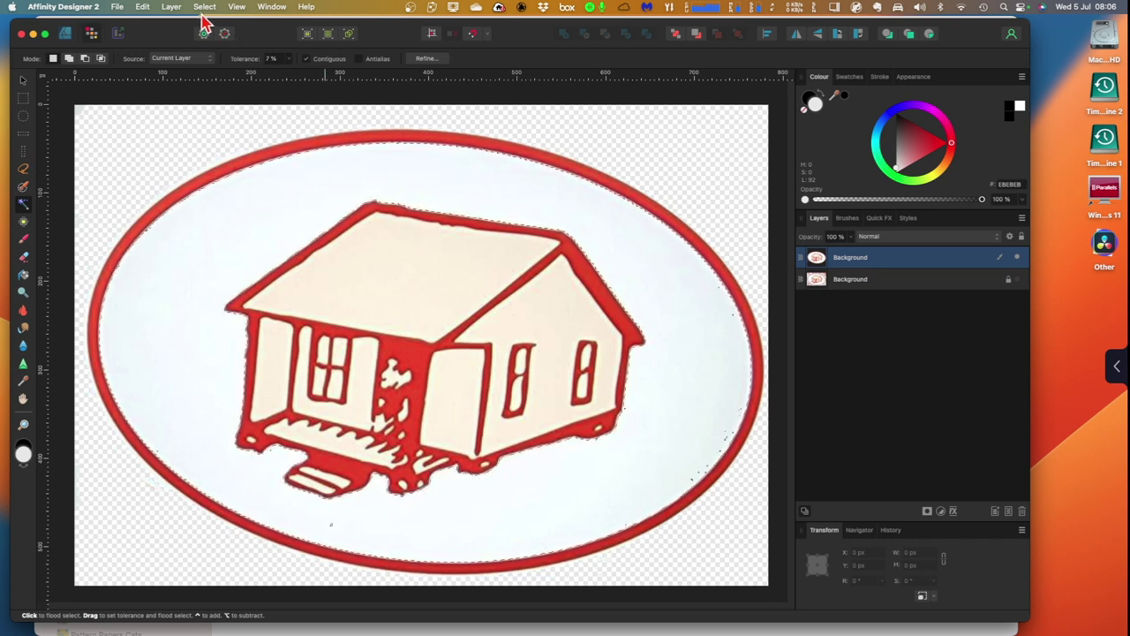
left_click(143, 7)
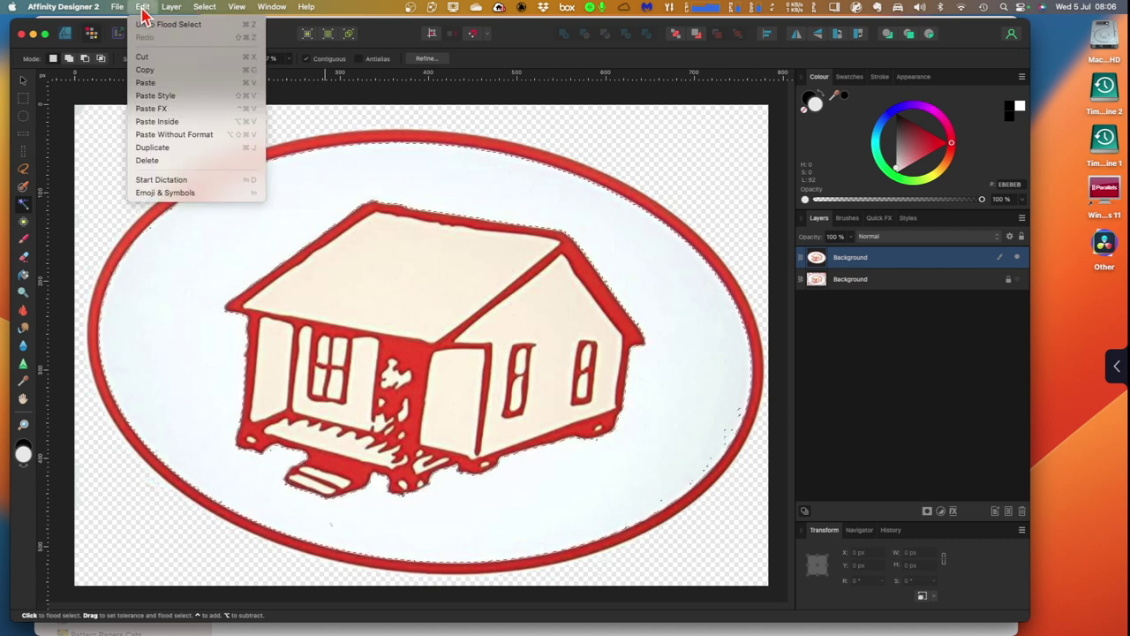
left_click(148, 56)
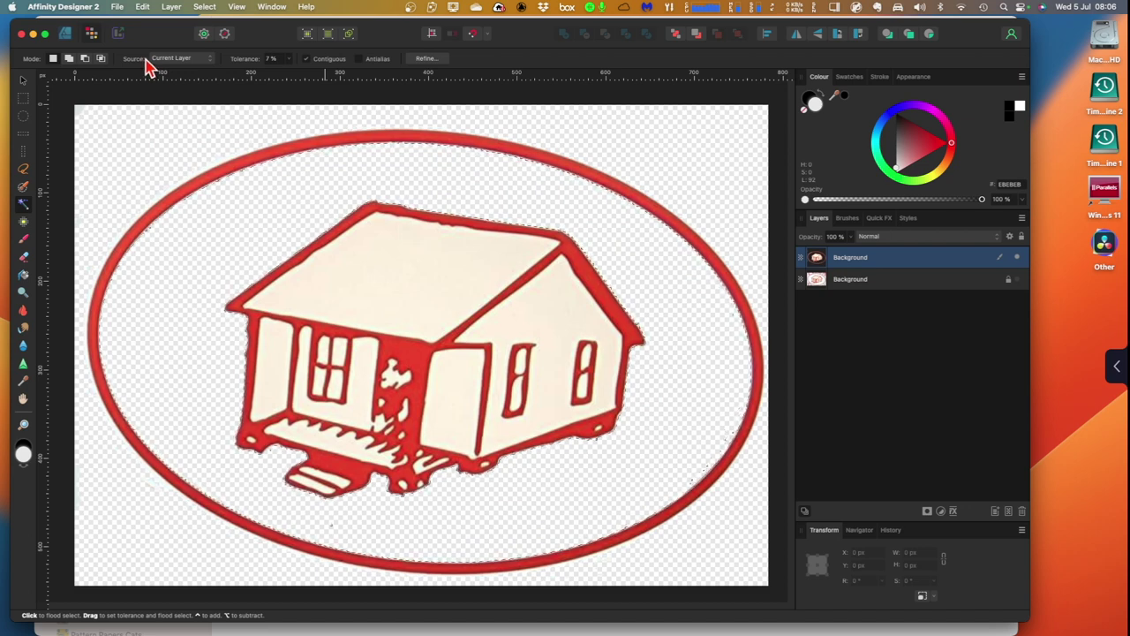
left_click(202, 7)
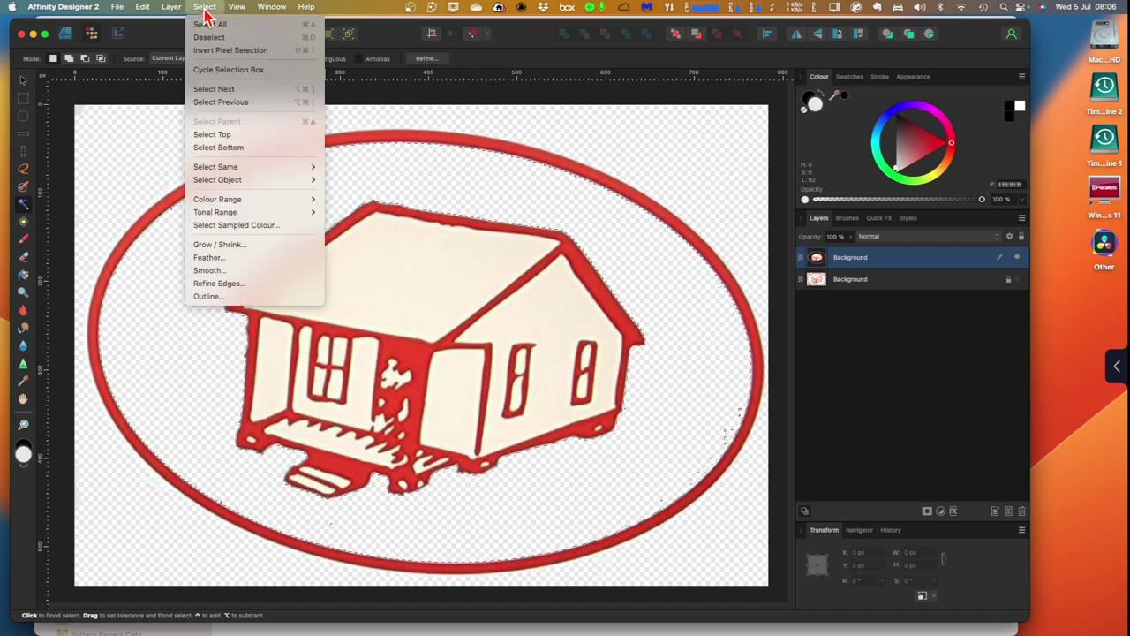
left_click(209, 38)
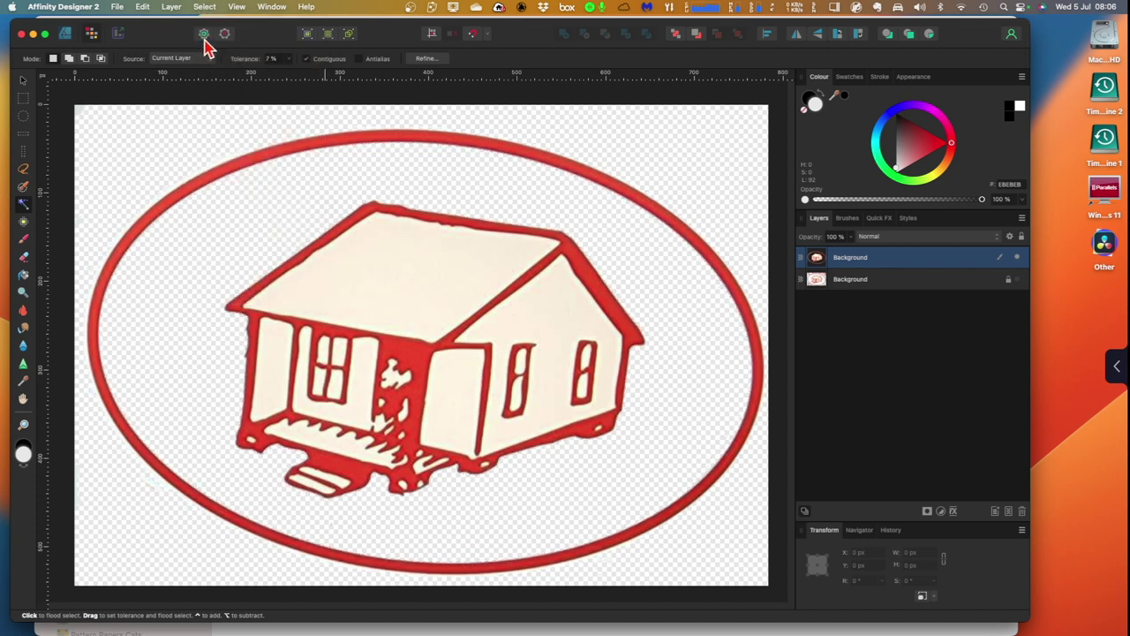
Cut away the cream roof face and the house's left wall panel.
left_click(432, 279)
left_click(142, 8)
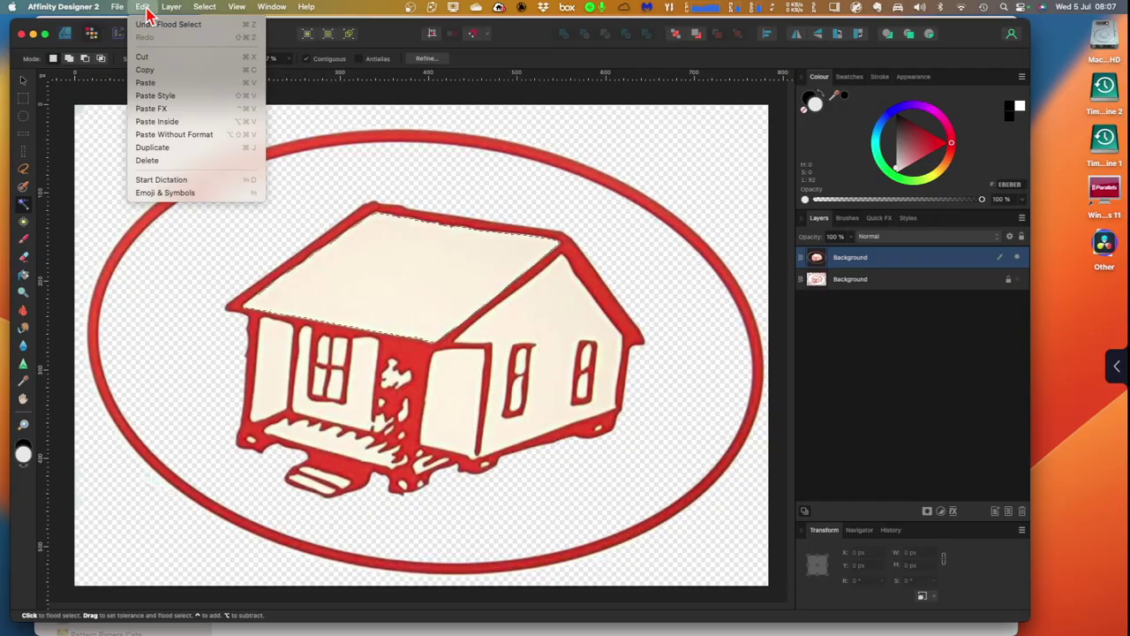
left_click(148, 58)
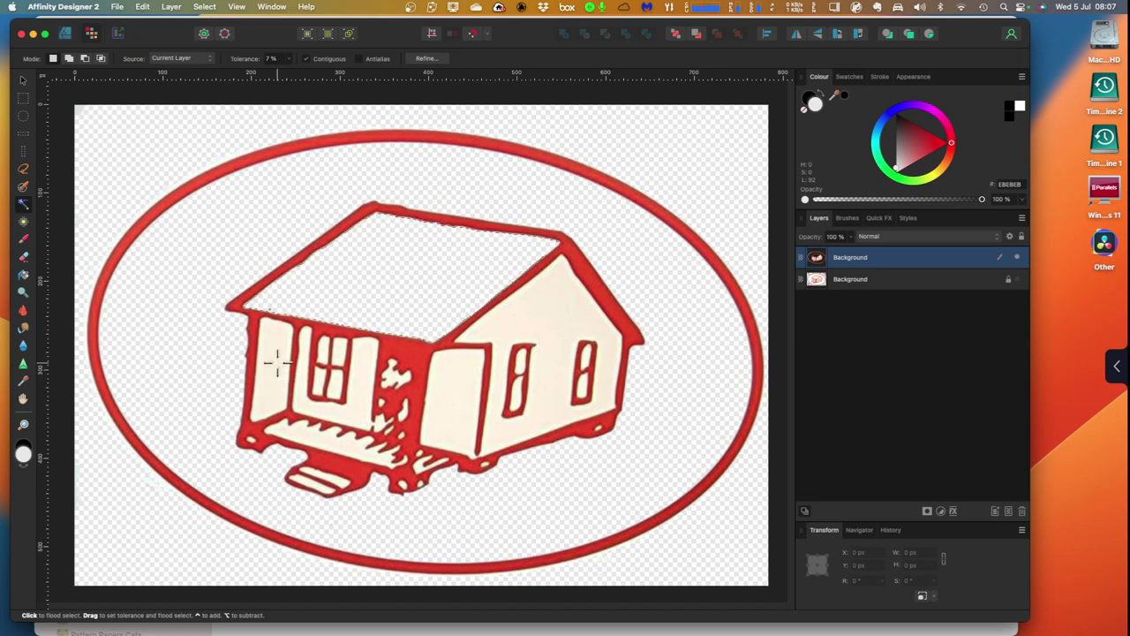
left_click(277, 362)
left_click(141, 7)
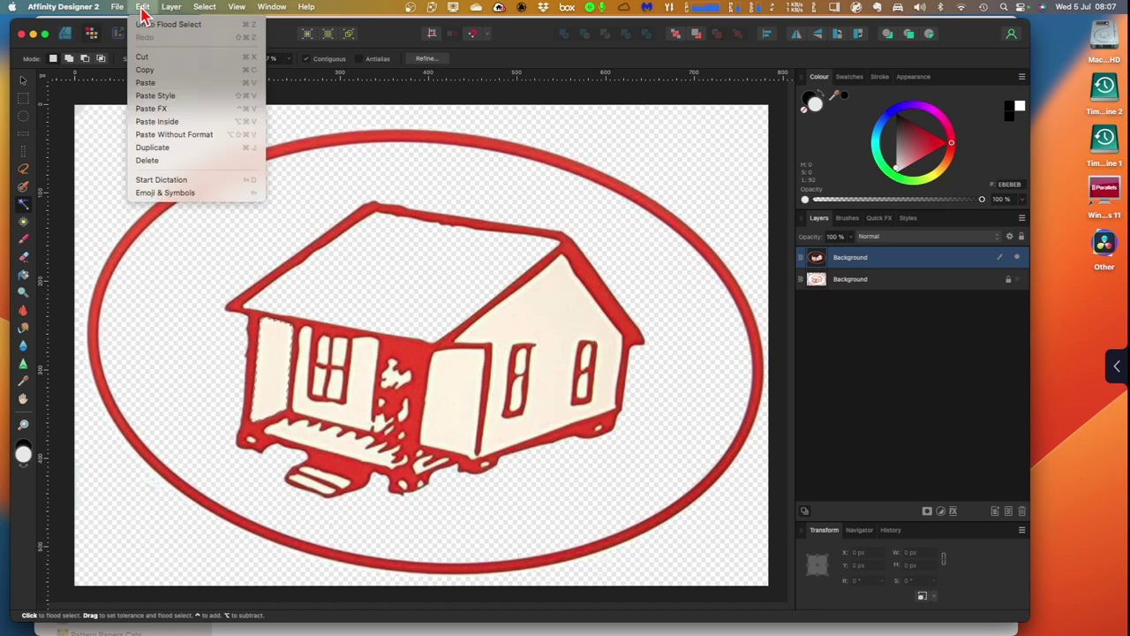
left_click(143, 57)
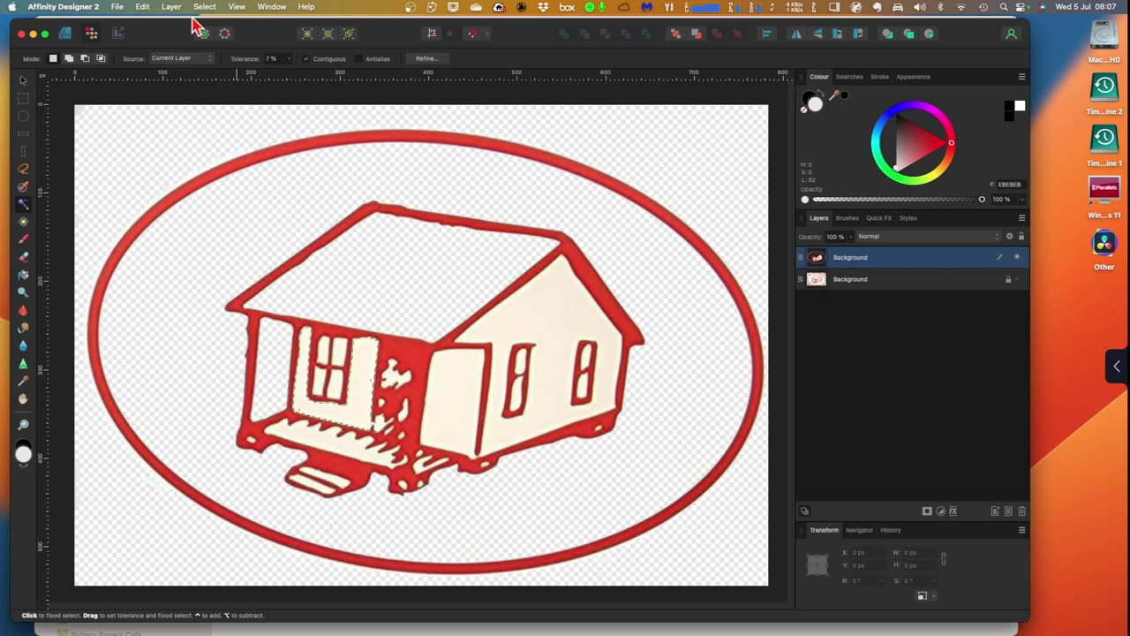
left_click(143, 7)
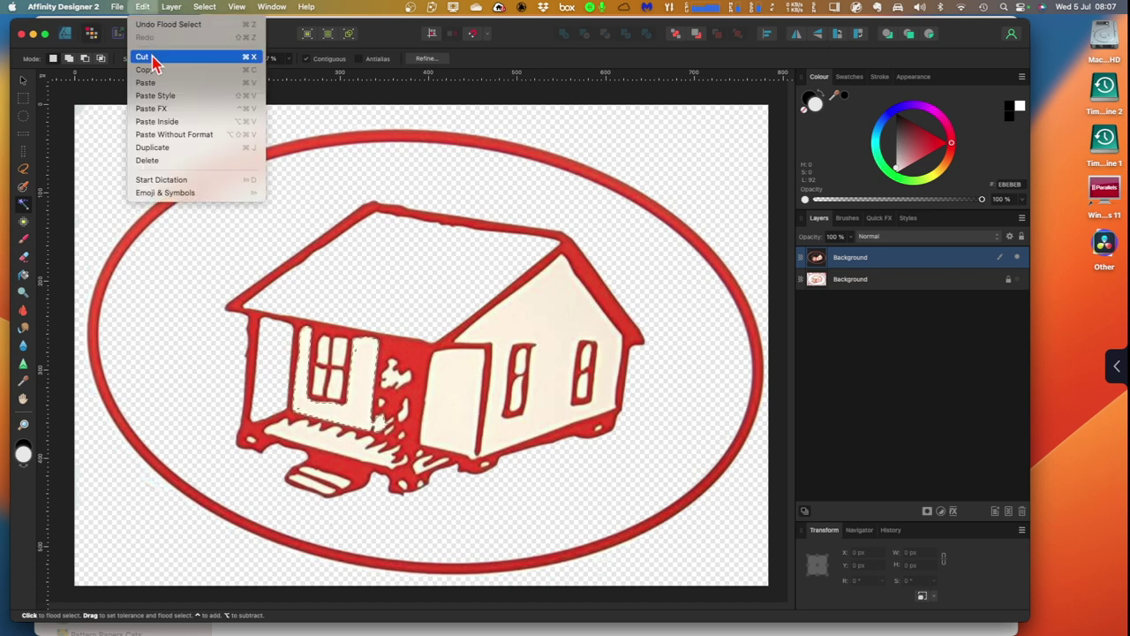
left_click(156, 50)
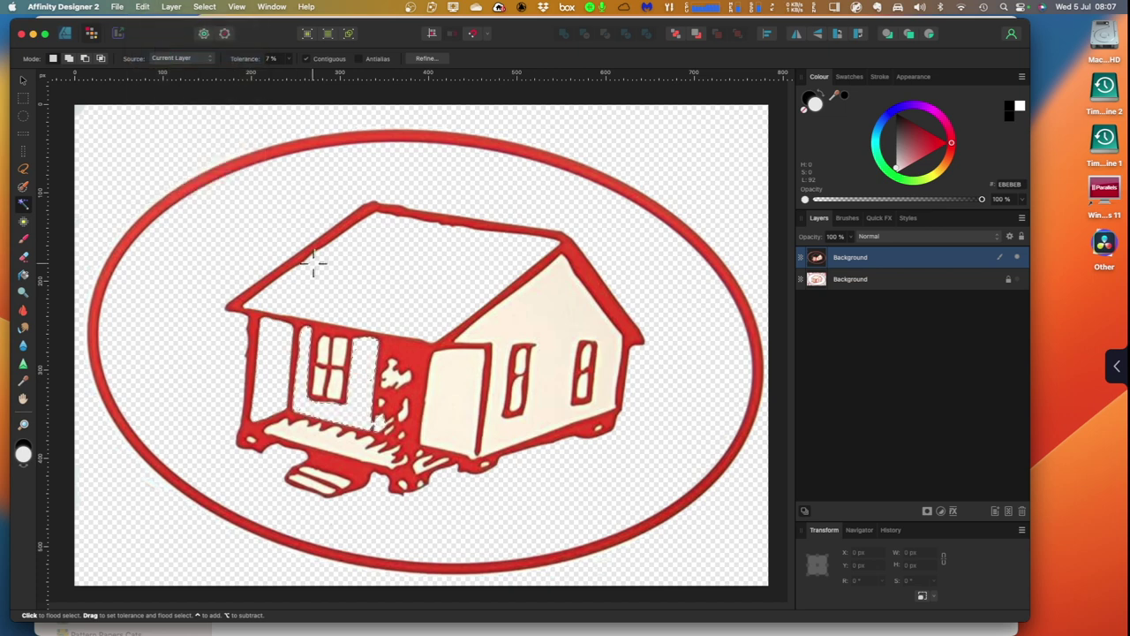
Cut away the cream porch floor, door panel and front steps.
left_click(340, 435)
left_click(144, 7)
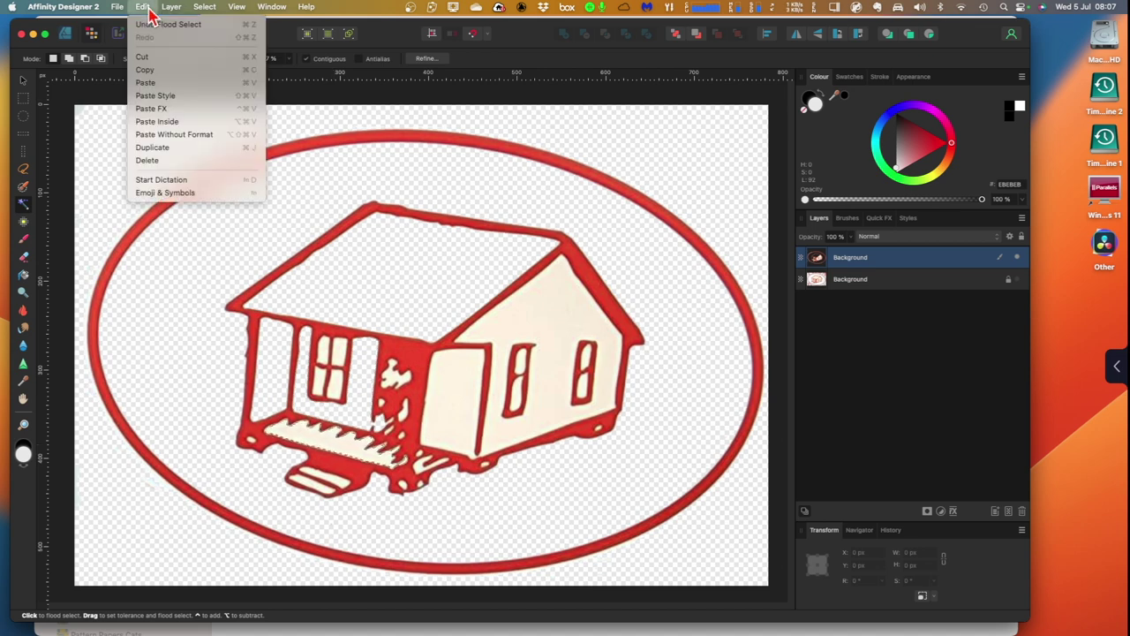
left_click(148, 60)
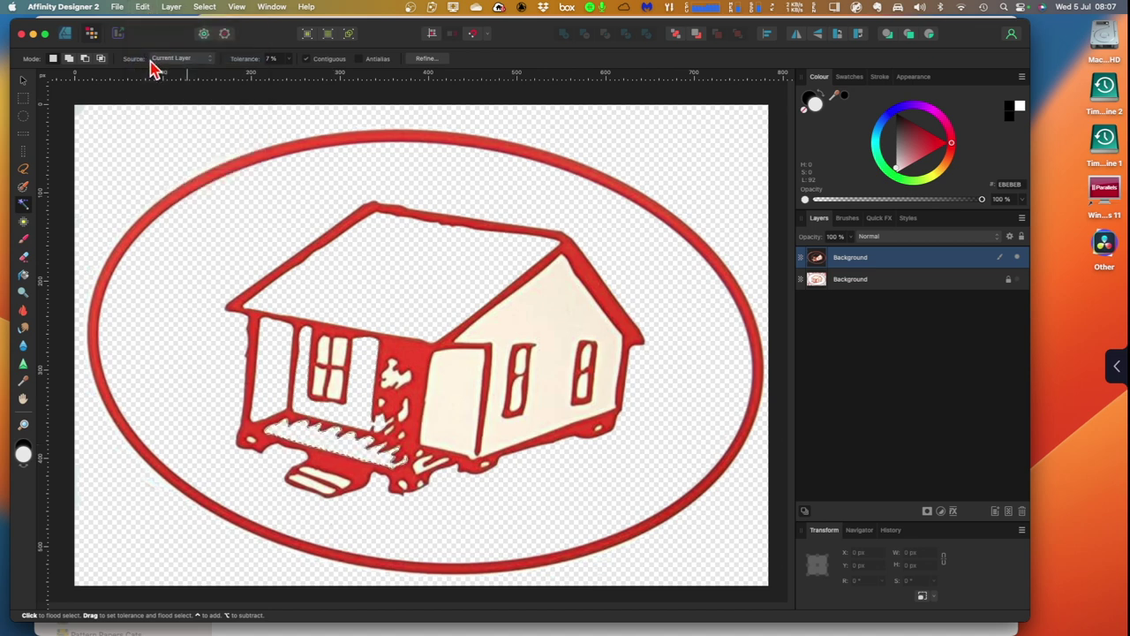
left_click(468, 406)
left_click(144, 9)
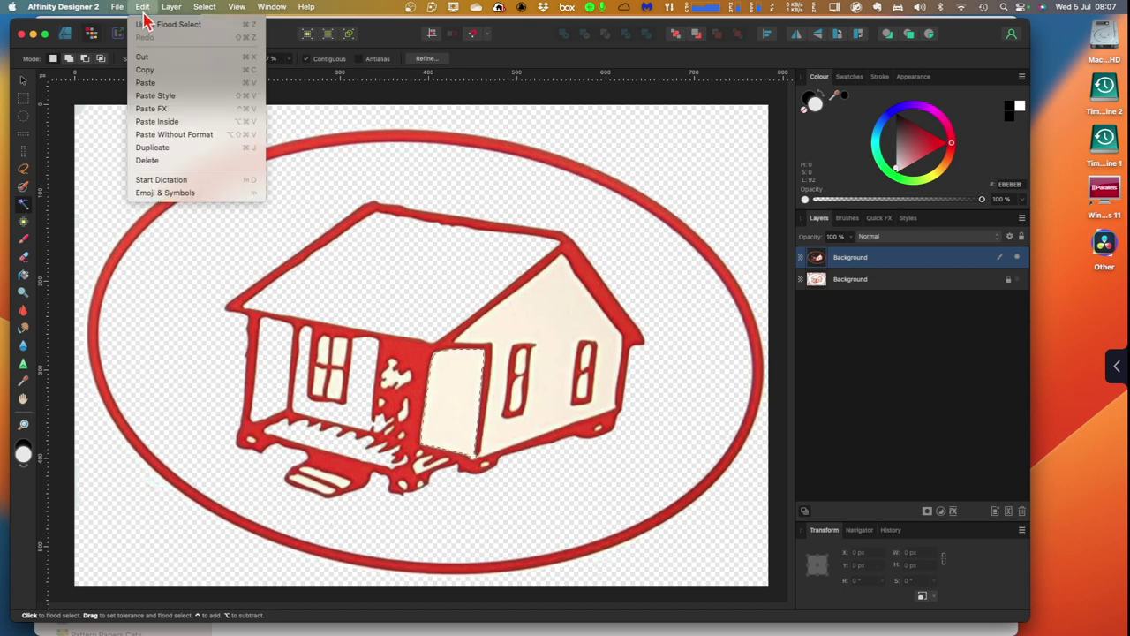
left_click(147, 58)
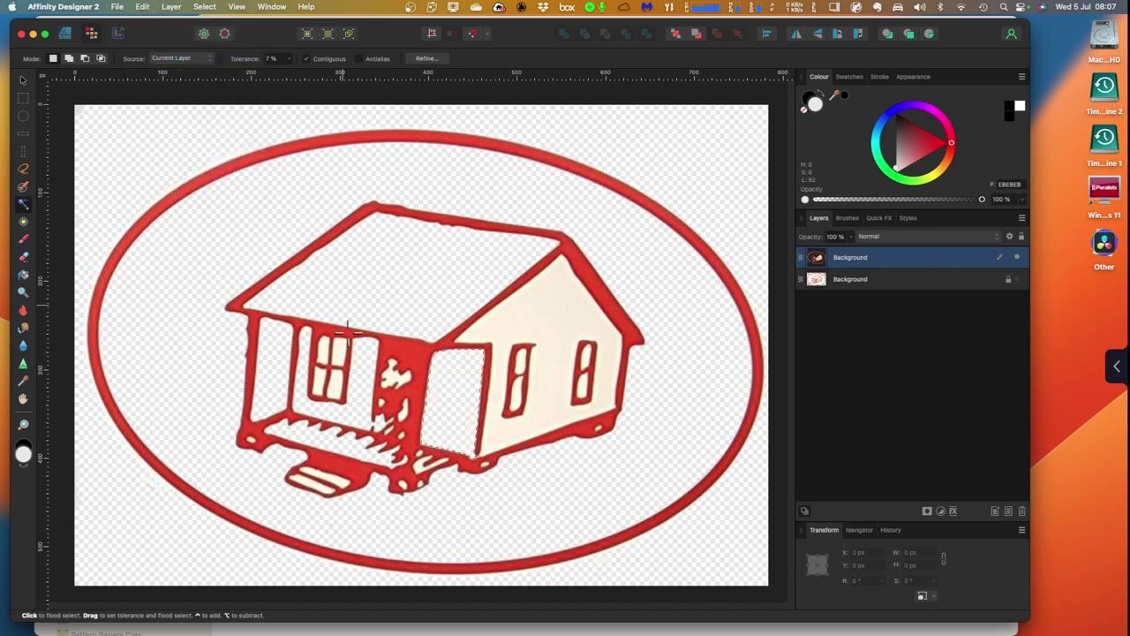
left_click(329, 477)
left_click(143, 8)
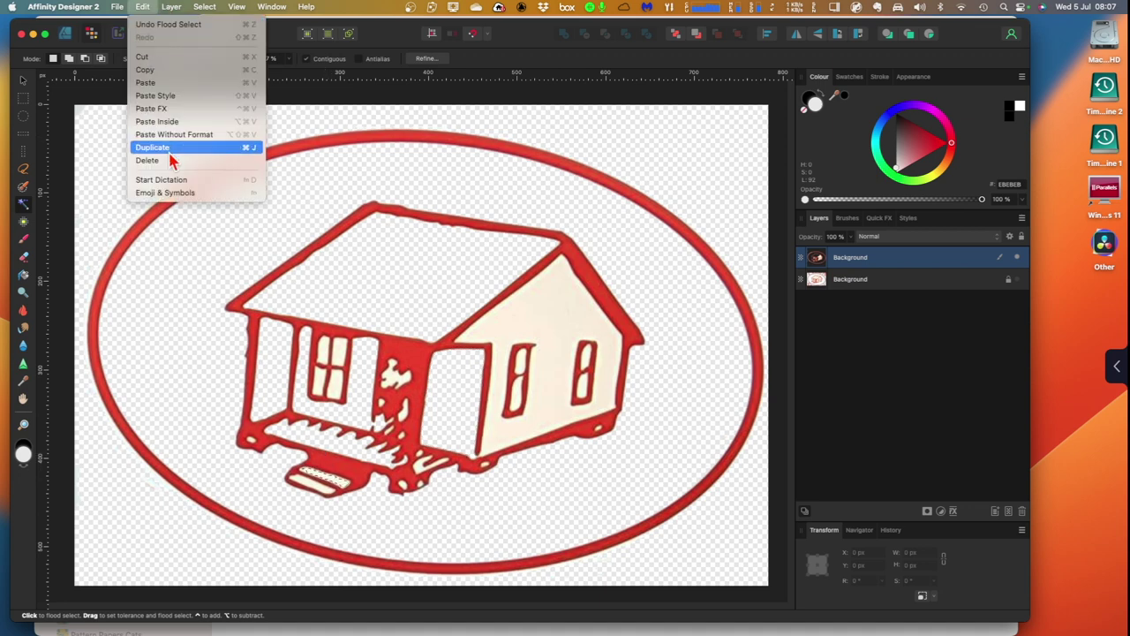
left_click(145, 58)
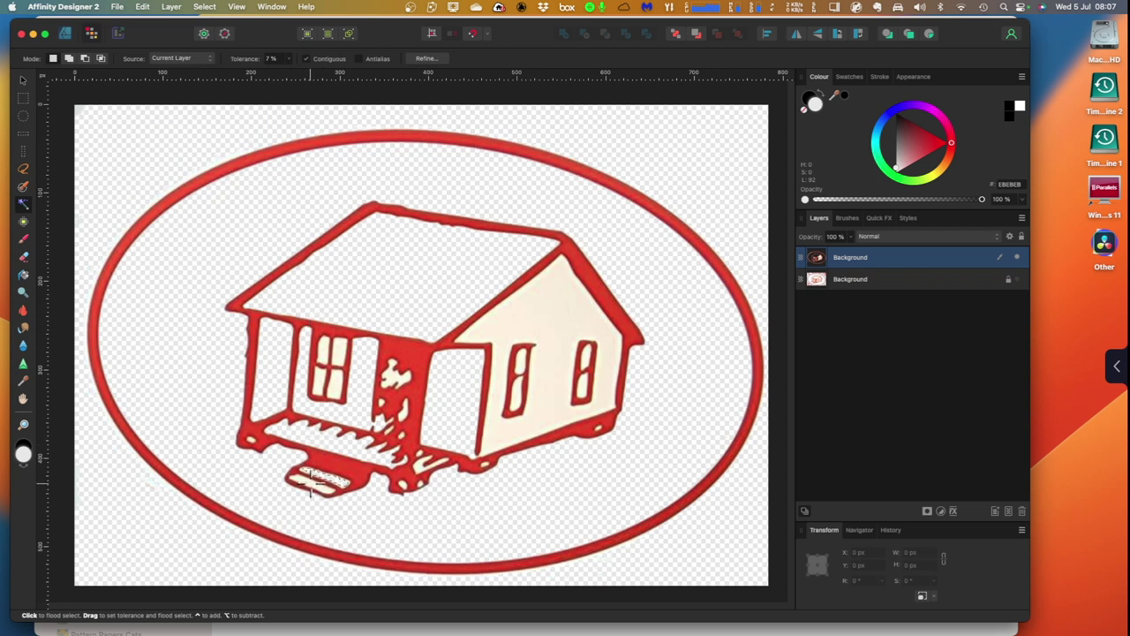
Cut away further selected cream areas around the porch and house.
left_click(142, 7)
left_click(148, 57)
left_click(143, 7)
left_click(144, 57)
left_click(141, 7)
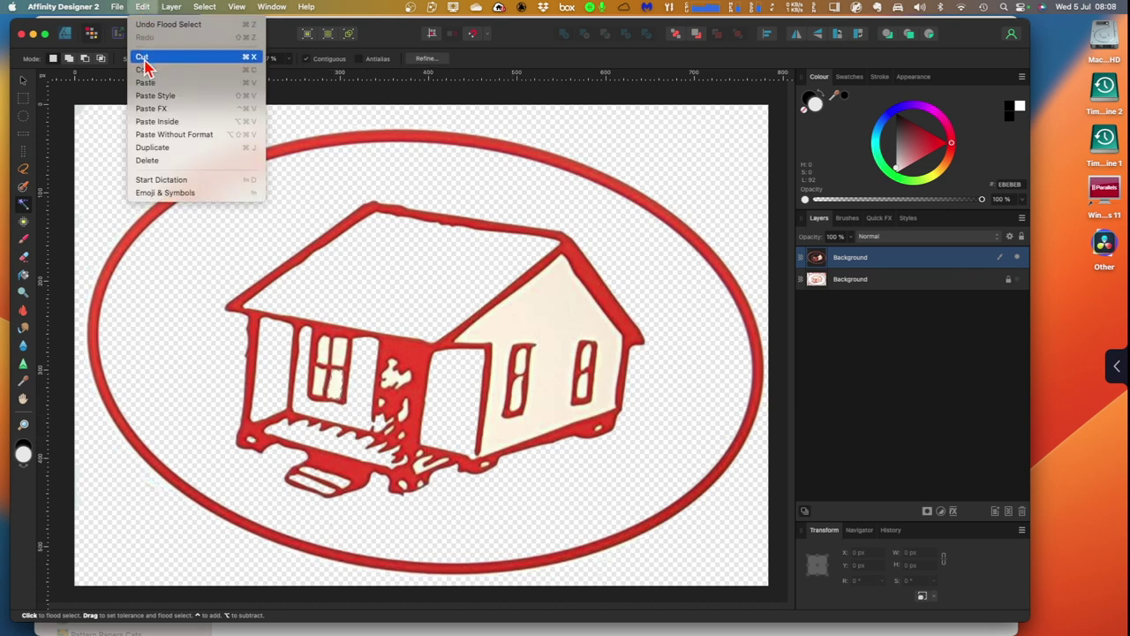
left_click(141, 58)
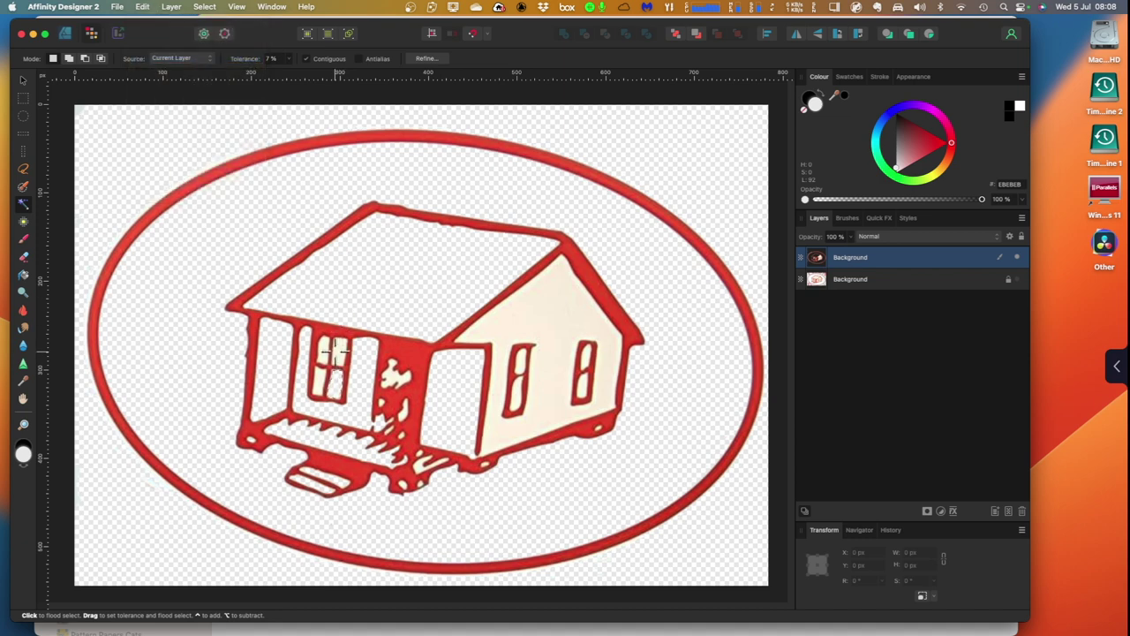
left_click(141, 7)
left_click(156, 58)
left_click(143, 7)
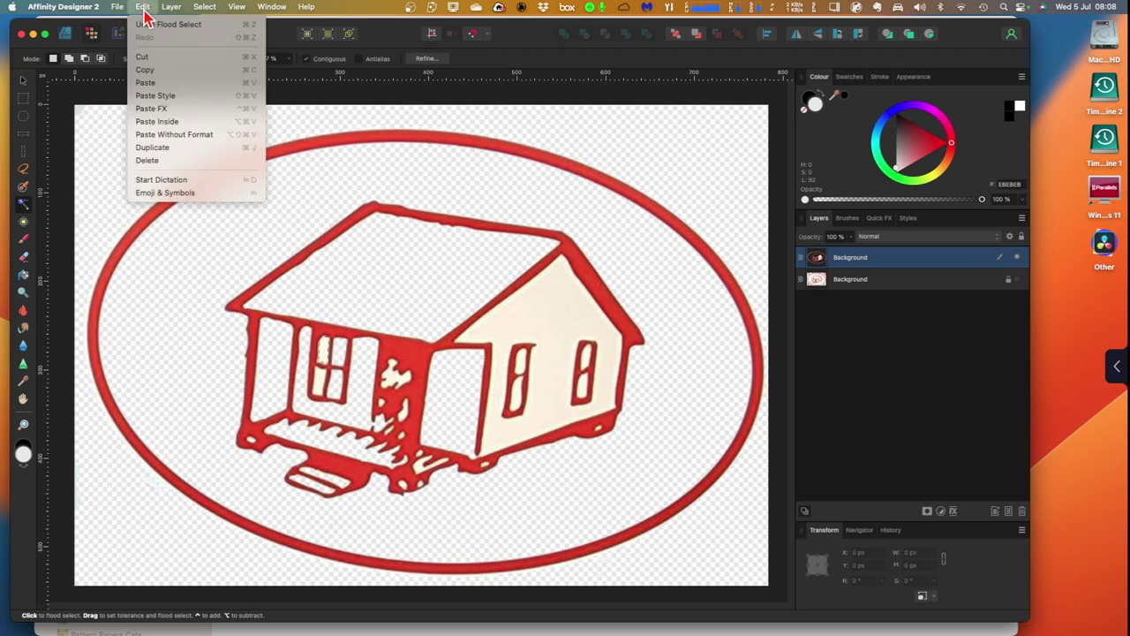
left_click(148, 62)
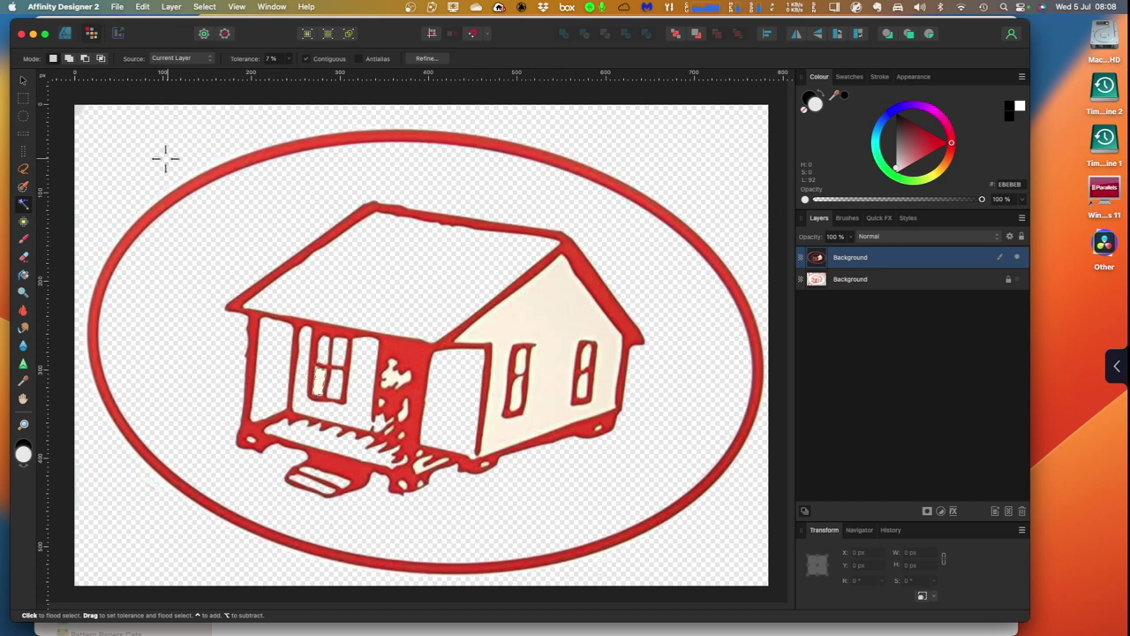
left_click(144, 7)
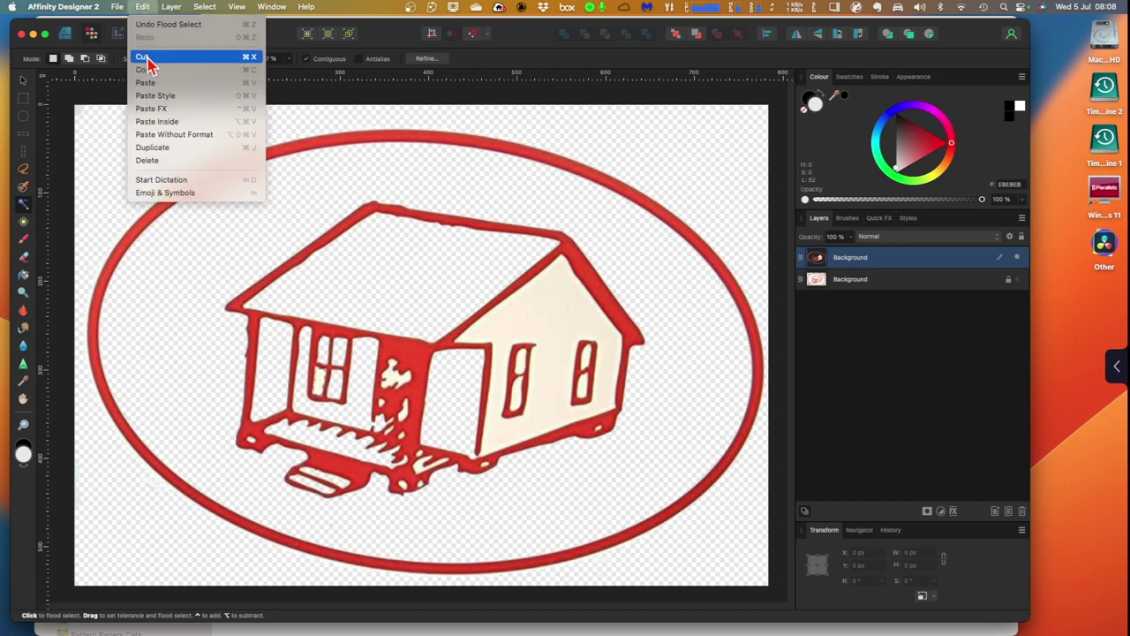
left_click(147, 58)
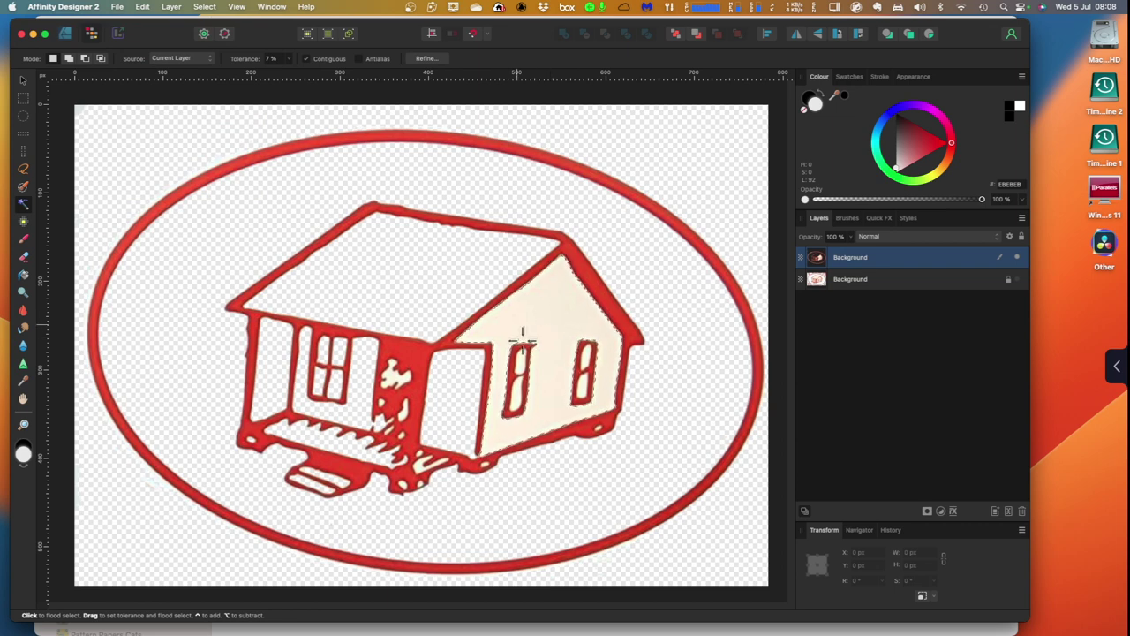
Cut out the cream side wall, the left window interior and the right window pane.
left_click(142, 7)
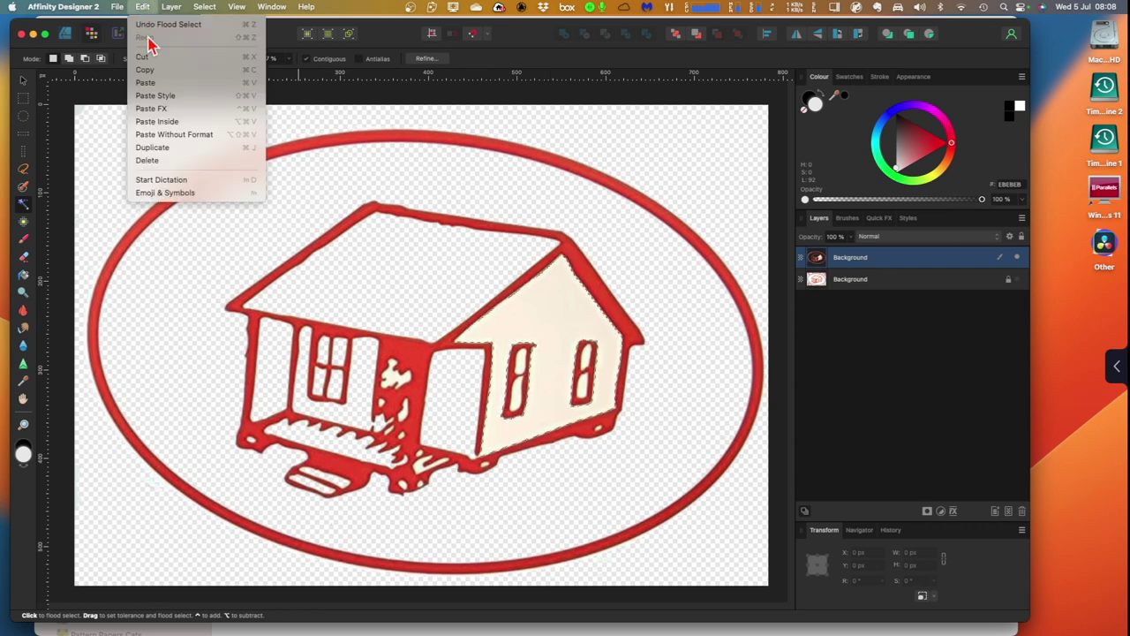
left_click(148, 56)
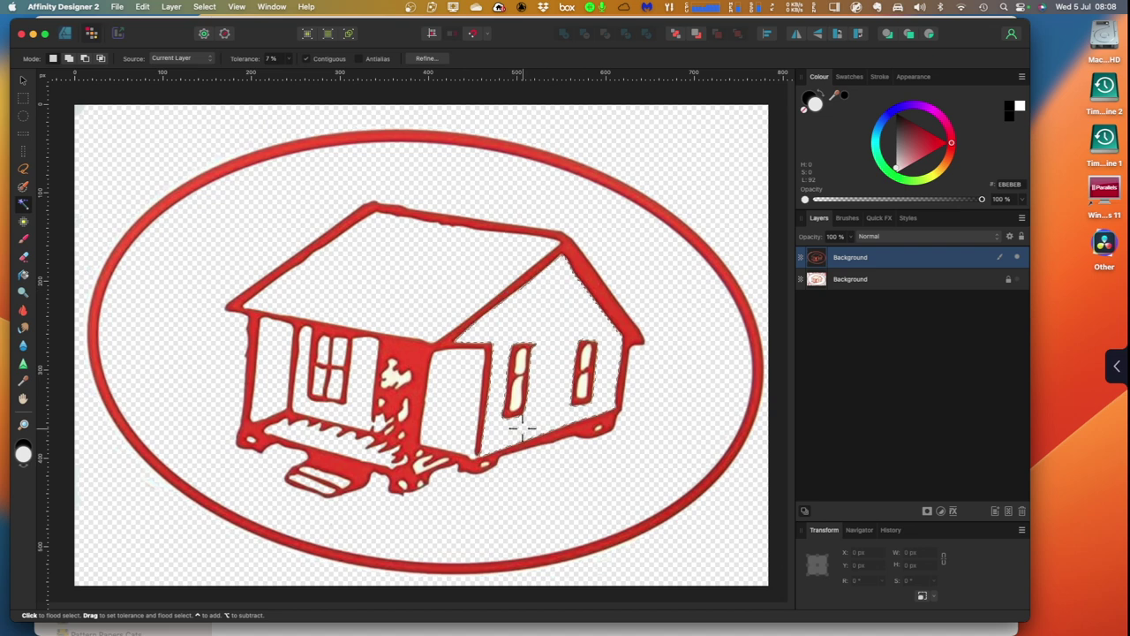
left_click(520, 388)
left_click(143, 7)
left_click(148, 57)
left_click(142, 7)
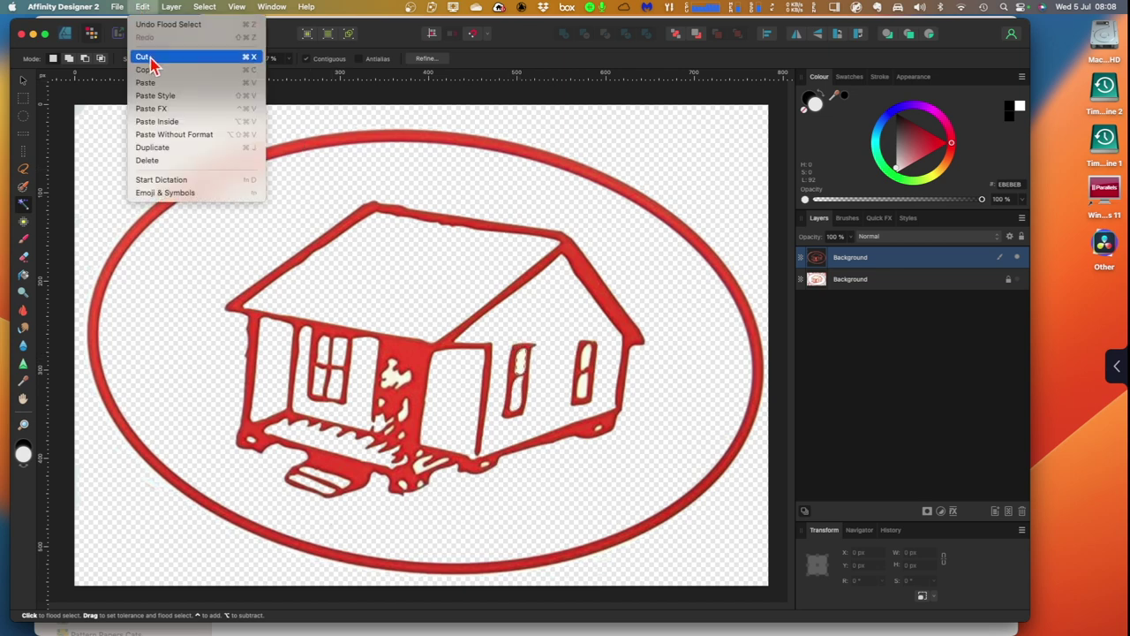
left_click(148, 57)
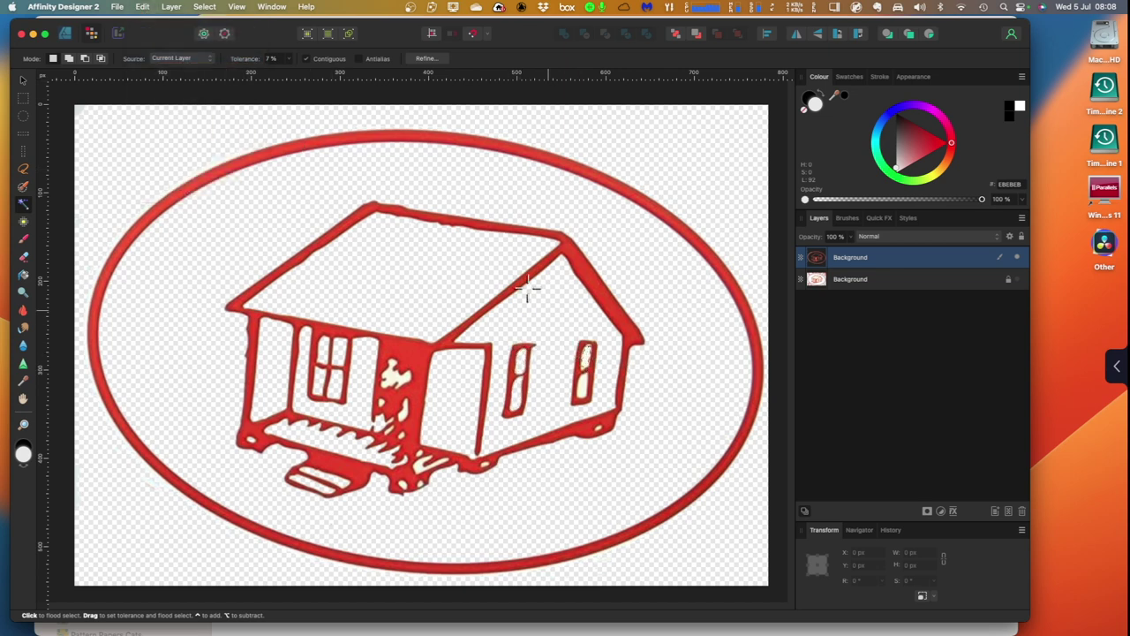
left_click(142, 7)
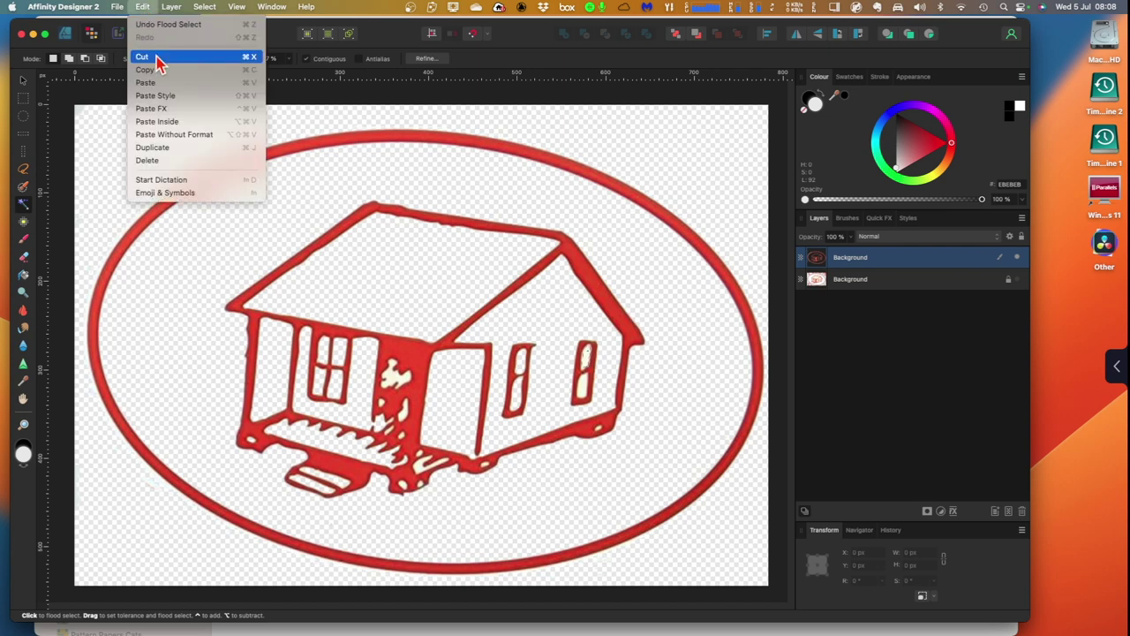
left_click(147, 55)
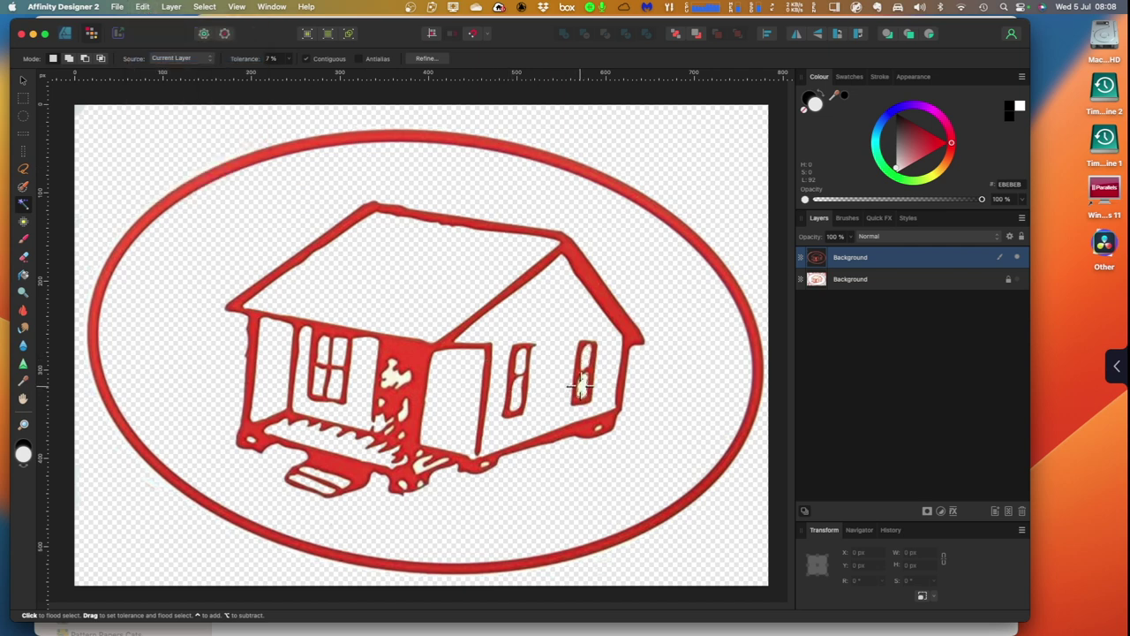
left_click(143, 7)
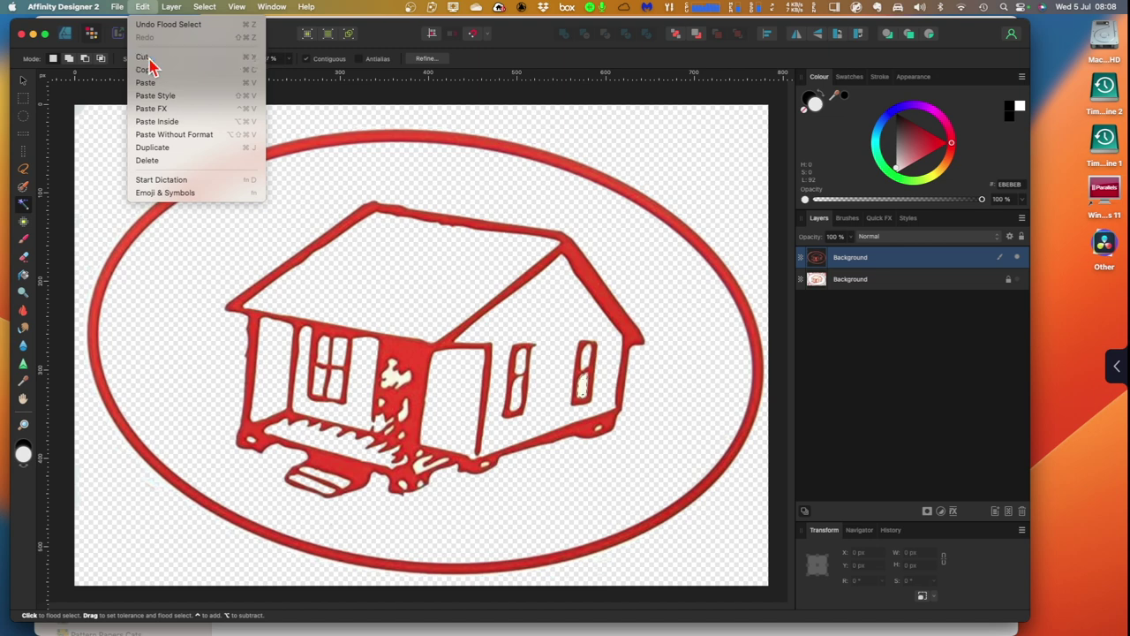
left_click(144, 68)
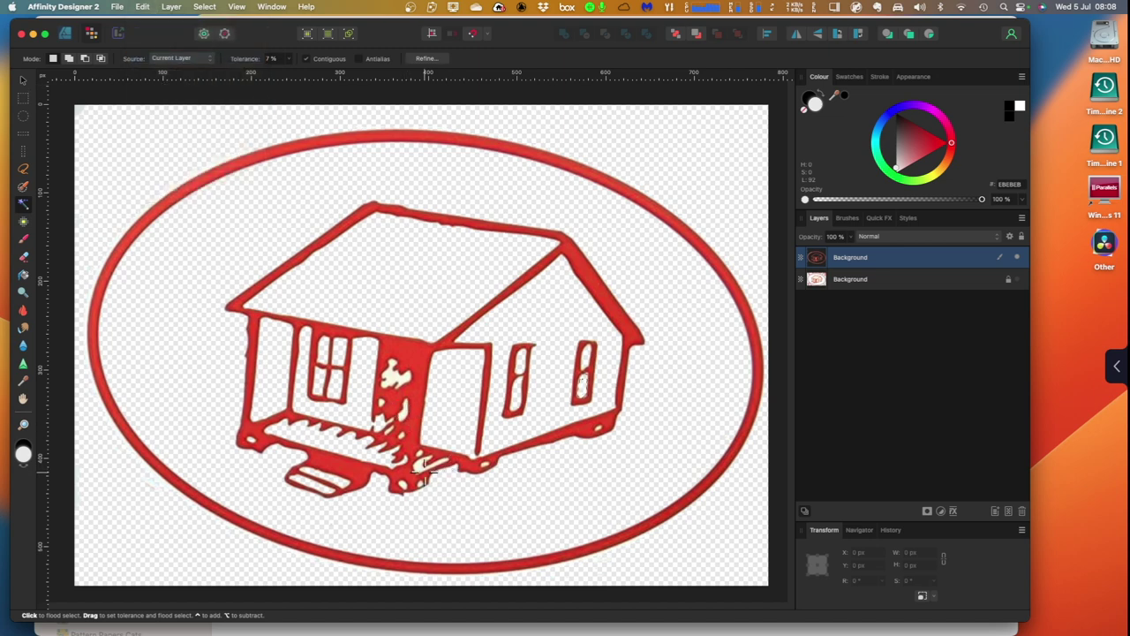
Cut out more selected cream areas, including the patch on the porch post.
left_click(142, 7)
left_click(146, 68)
left_click(142, 8)
left_click(143, 58)
left_click(141, 8)
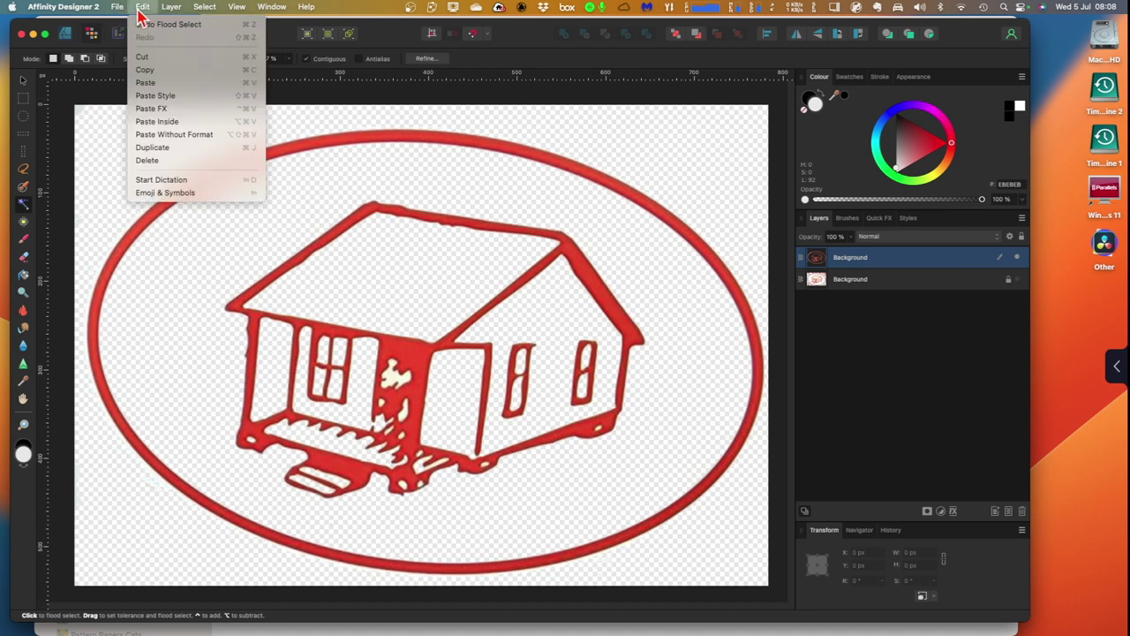
left_click(155, 56)
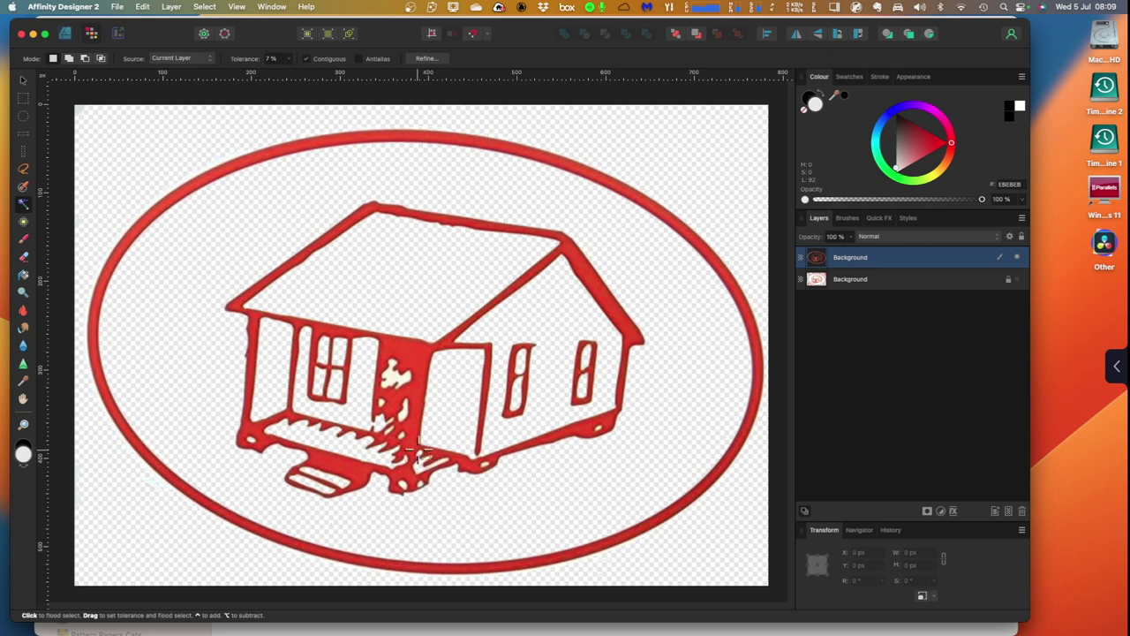
left_click(140, 11)
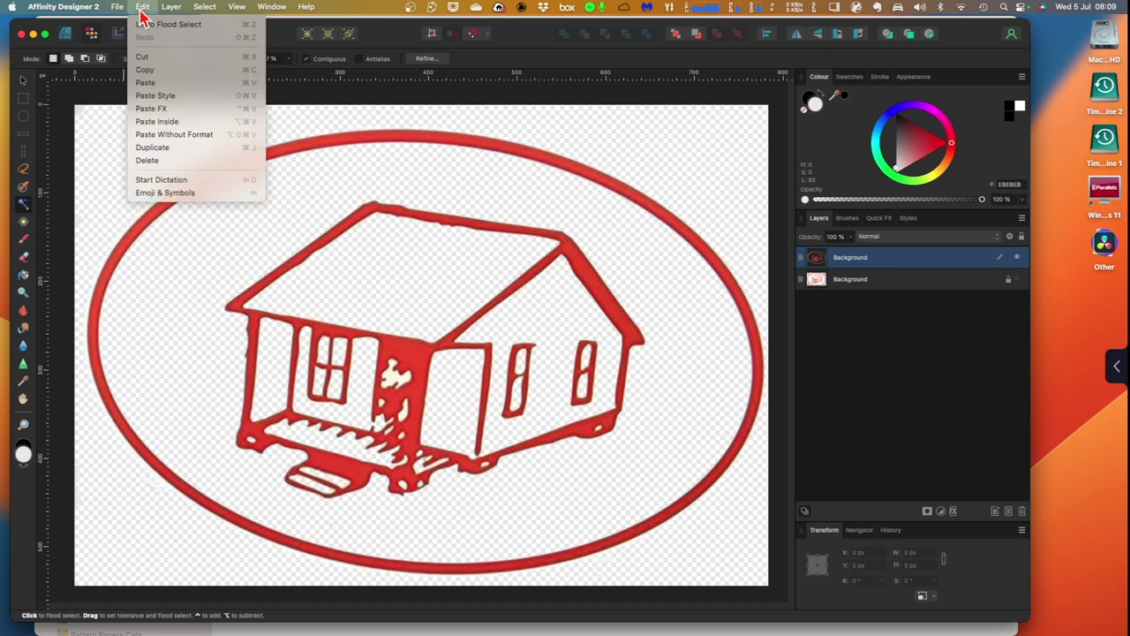
key("super+x")
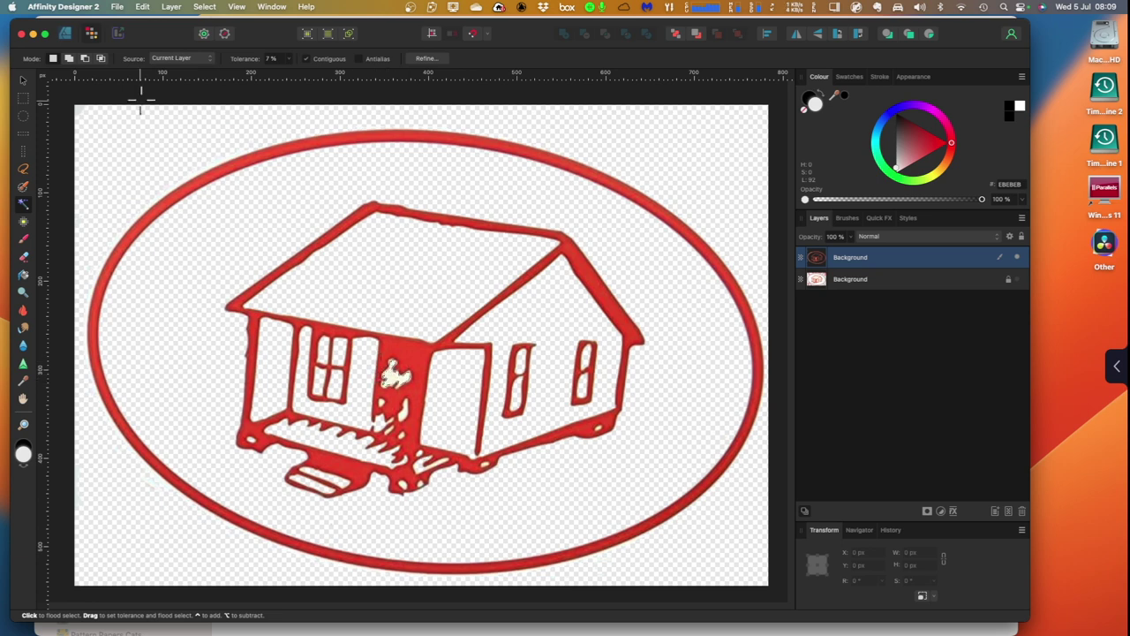
left_click(141, 8)
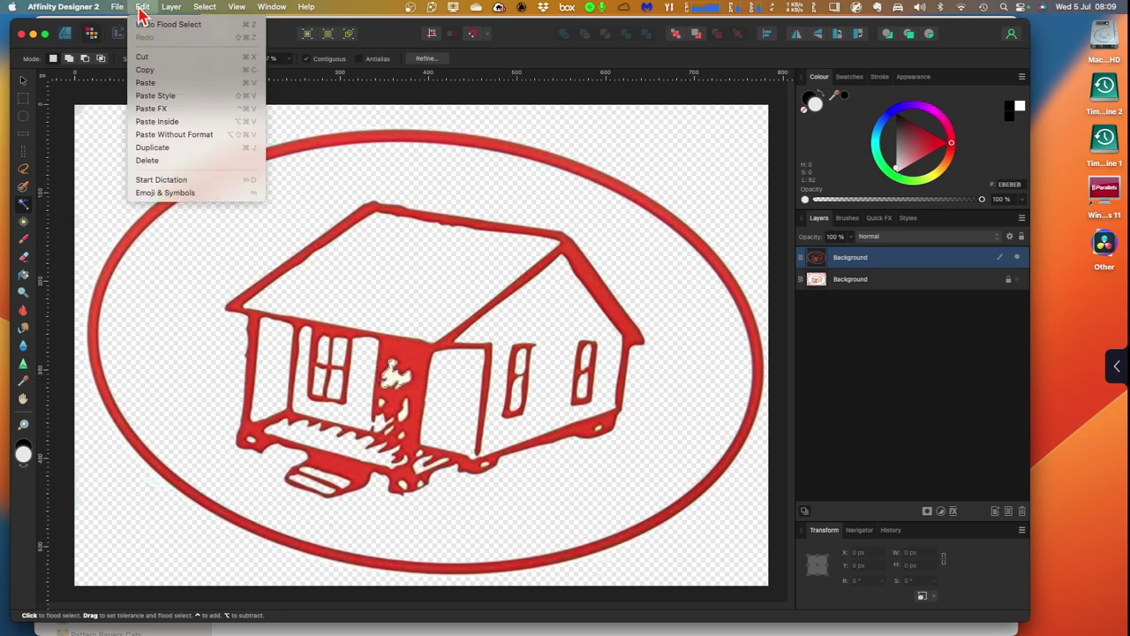
left_click(143, 57)
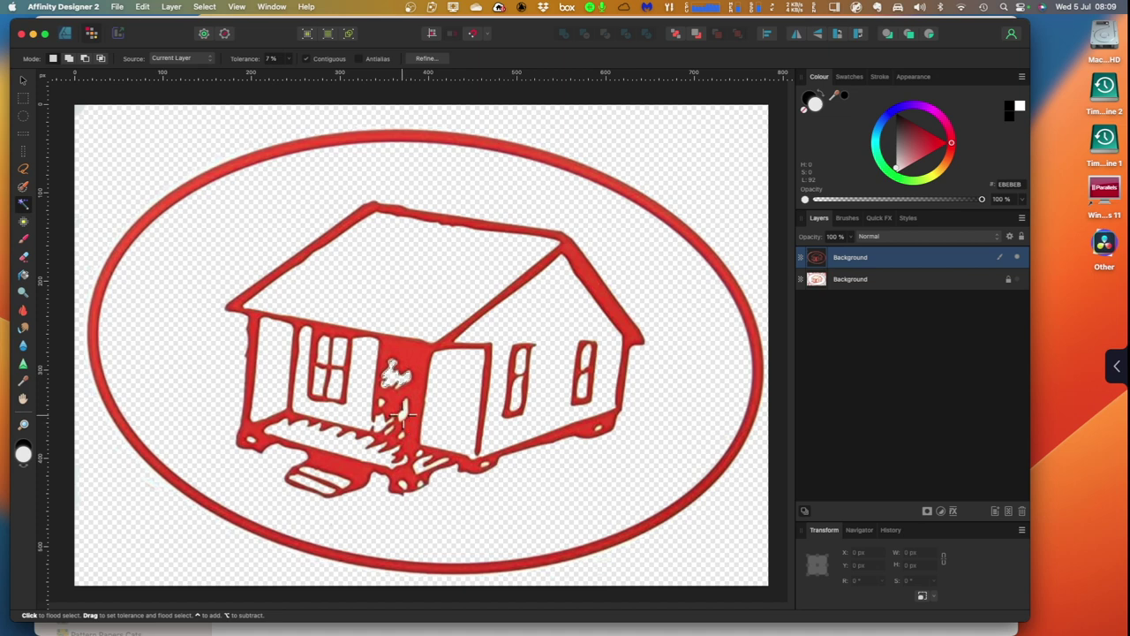
Remove the next set of leftover cream patches in the house drawing.
left_click(142, 8)
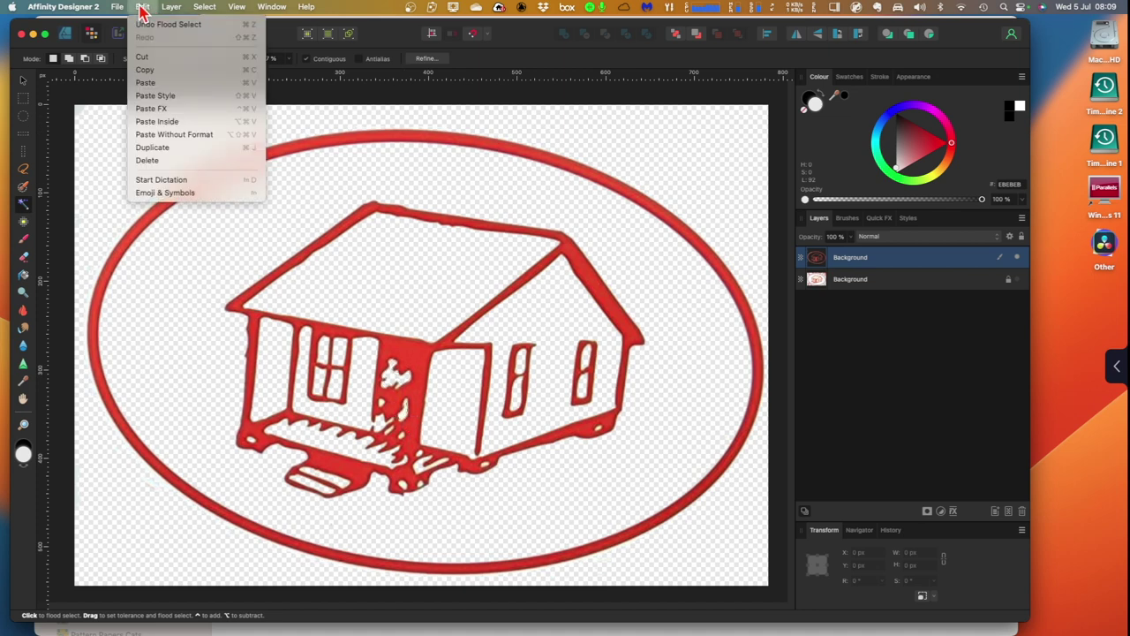
left_click(143, 58)
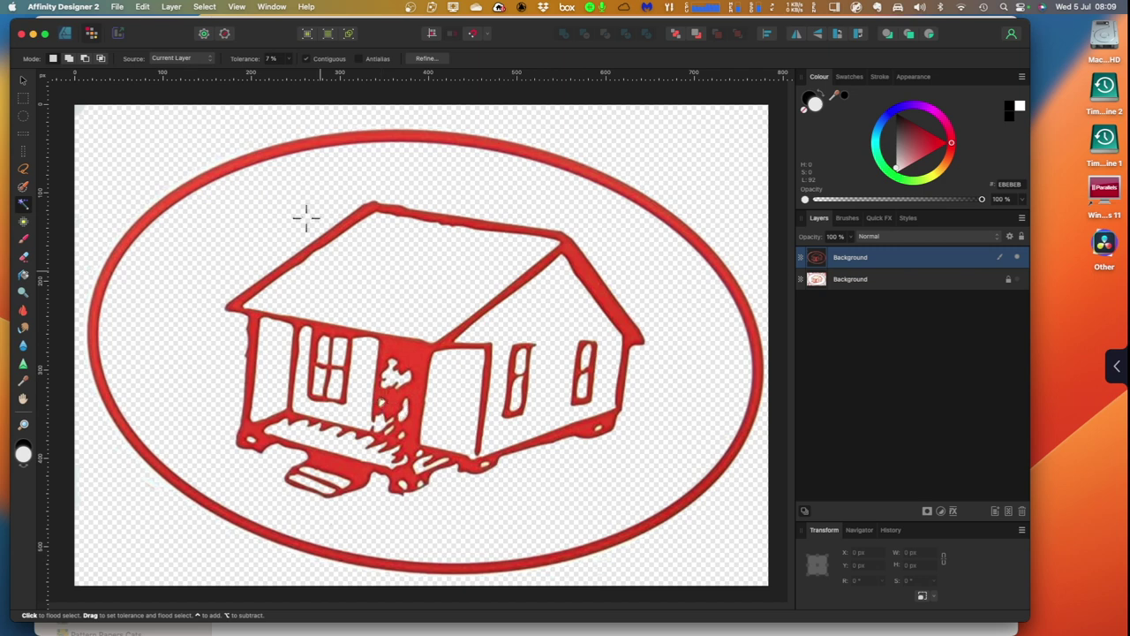
left_click(145, 9)
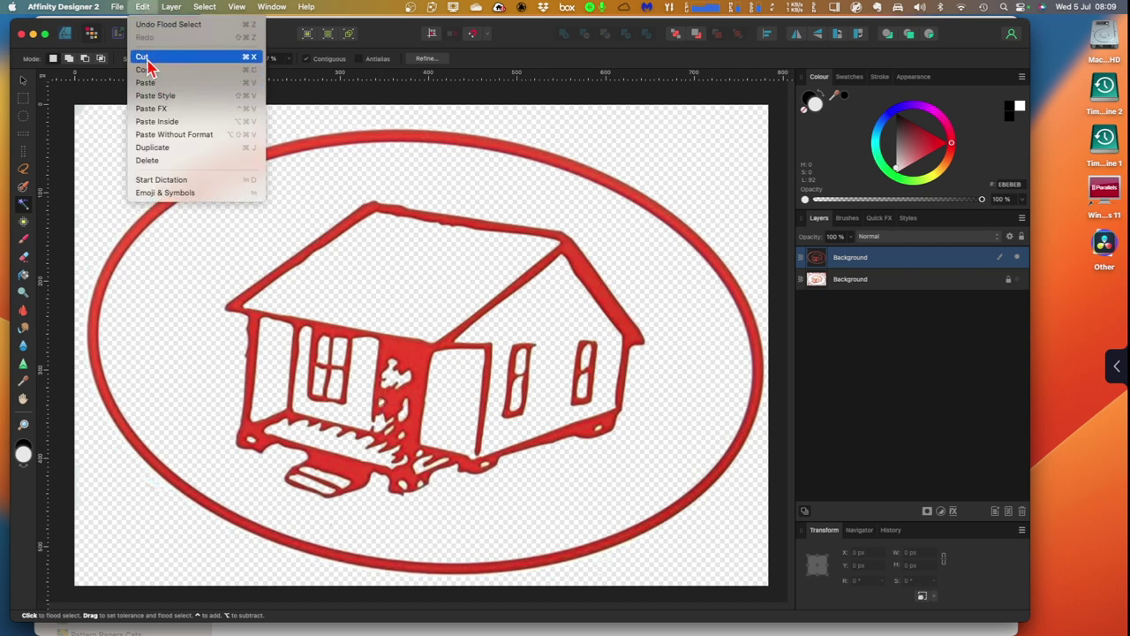
left_click(152, 70)
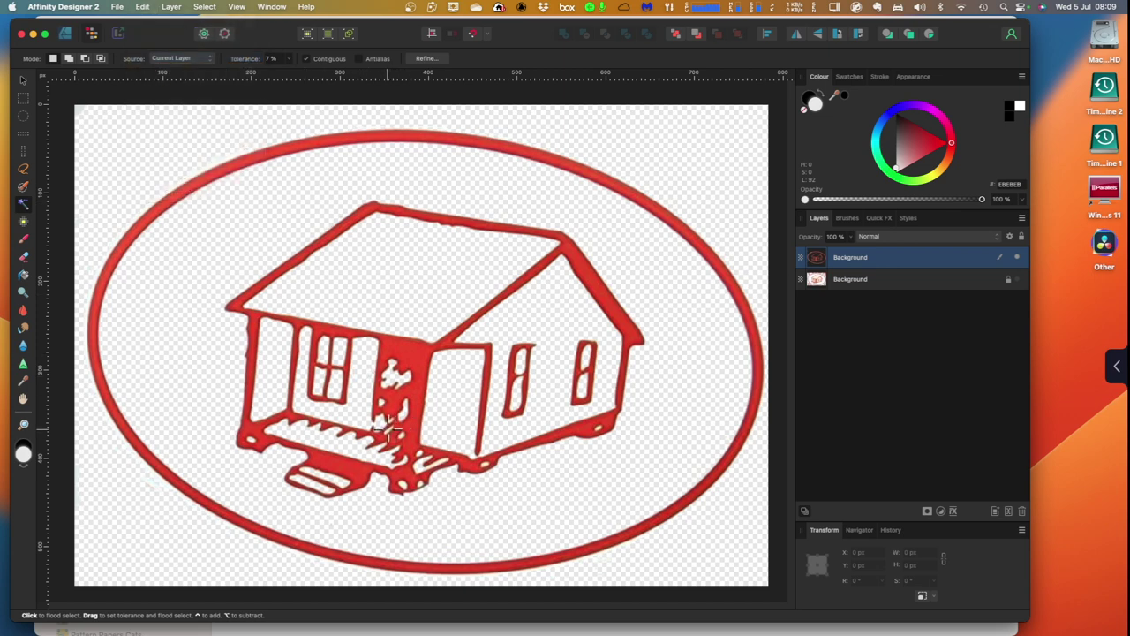
left_click(142, 8)
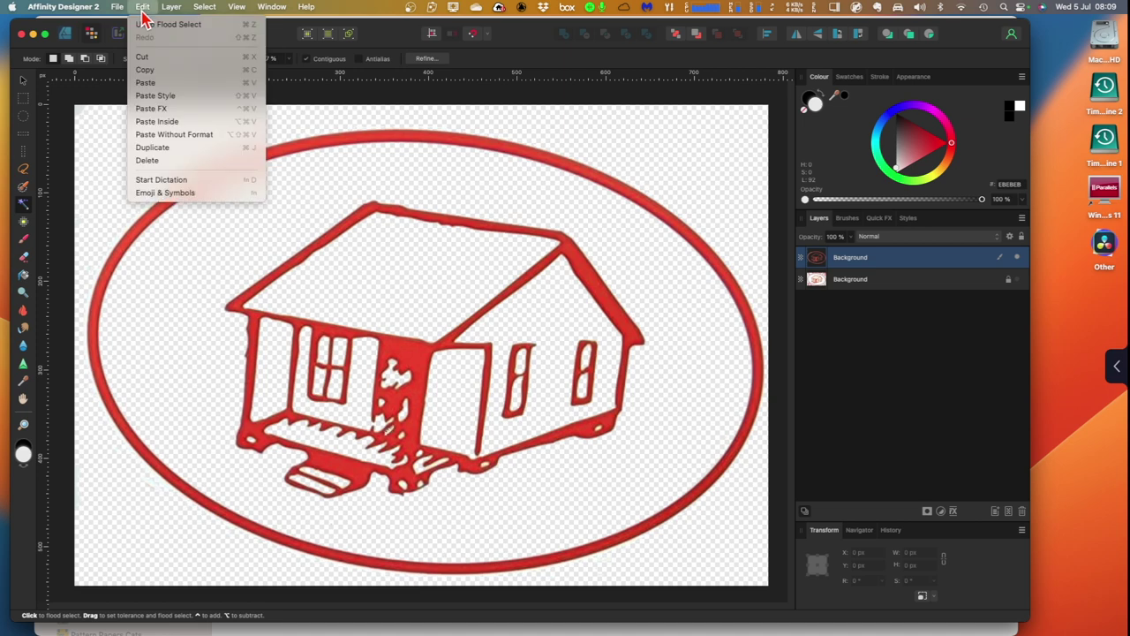
left_click(148, 69)
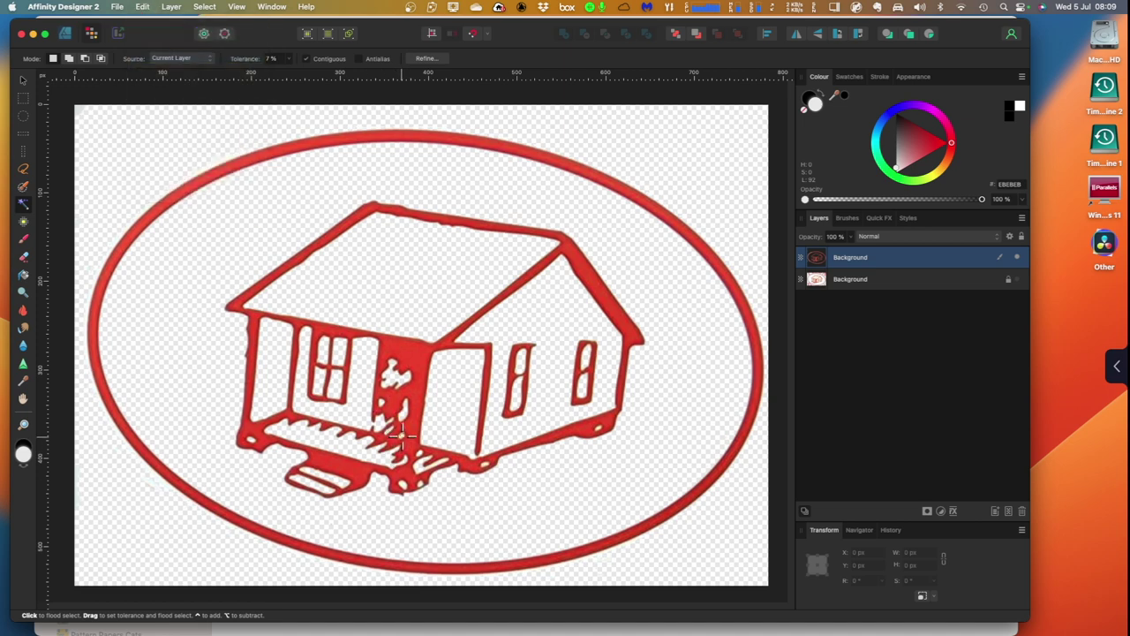
left_click(142, 7)
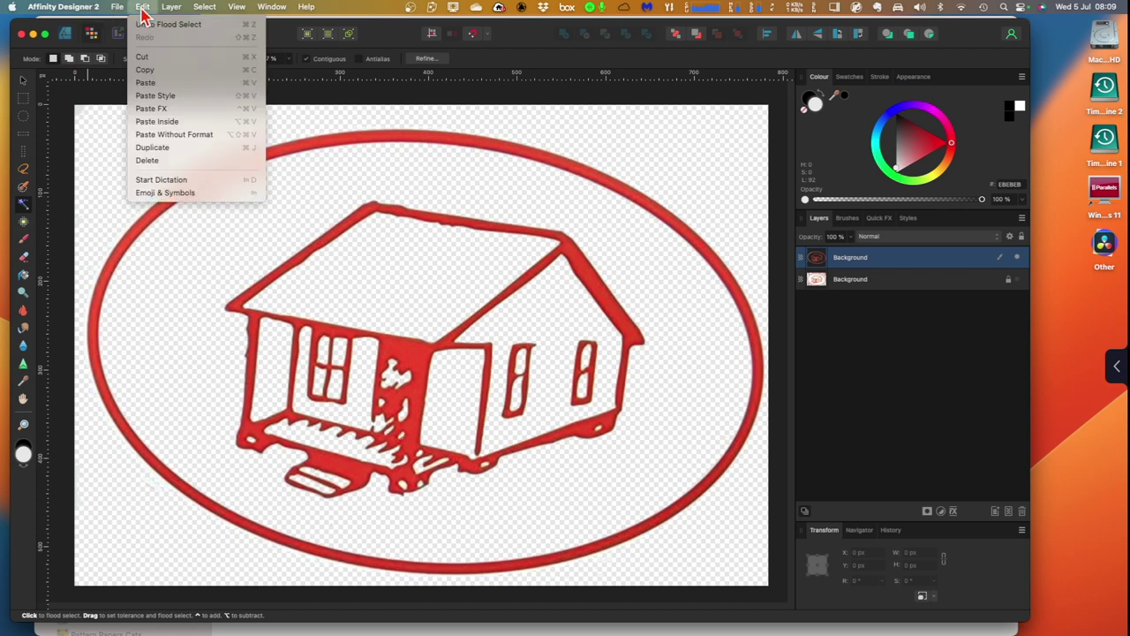
left_click(147, 70)
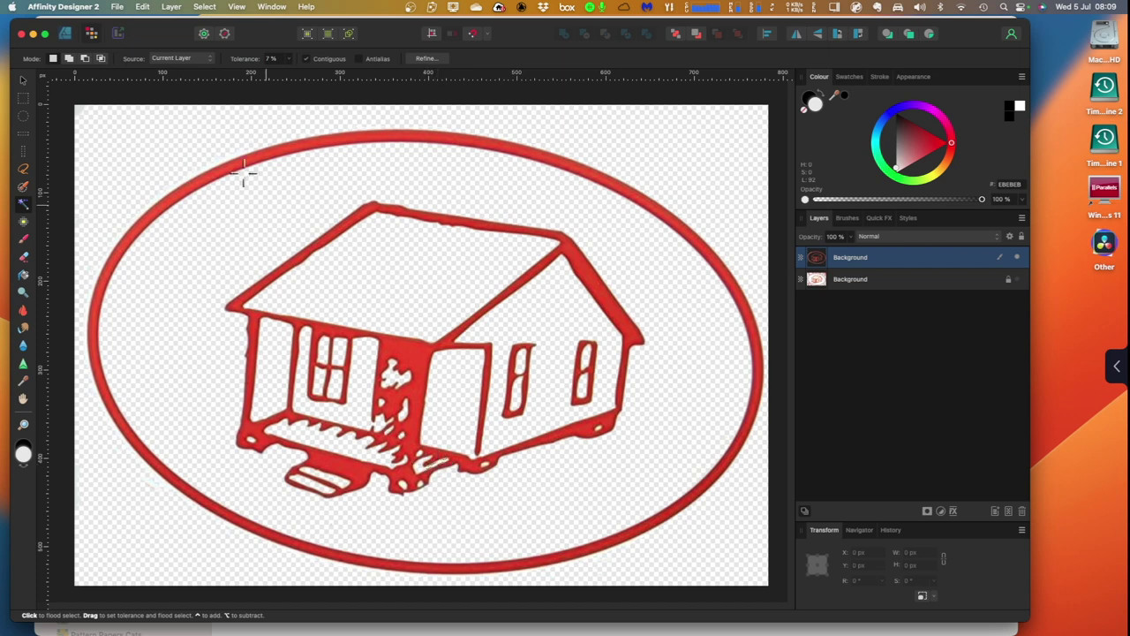
left_click(142, 7)
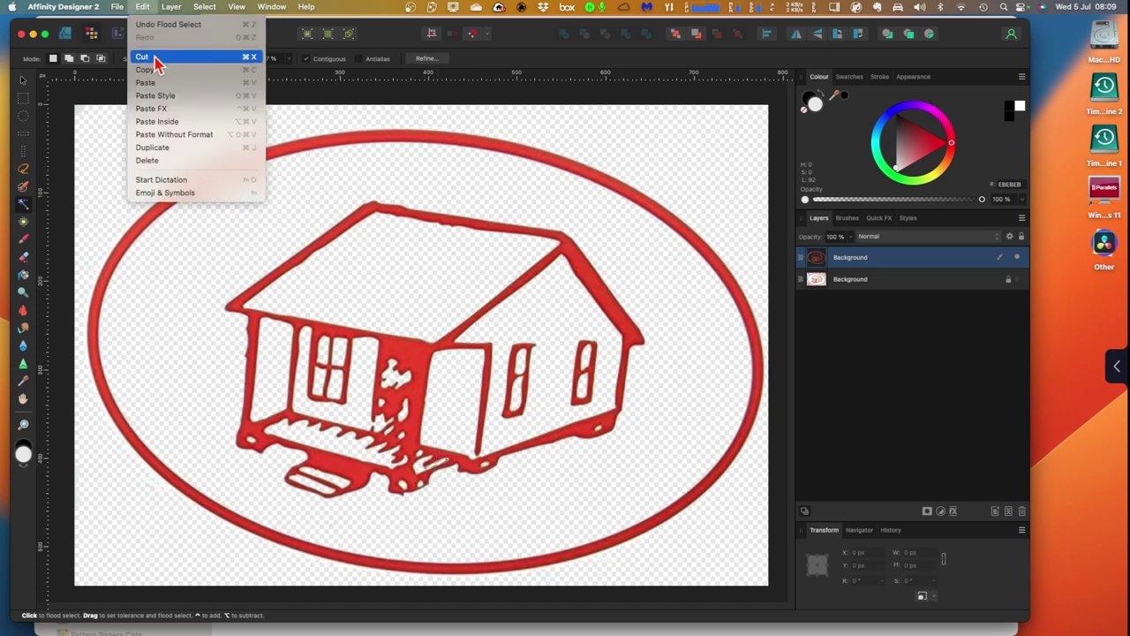
left_click(152, 58)
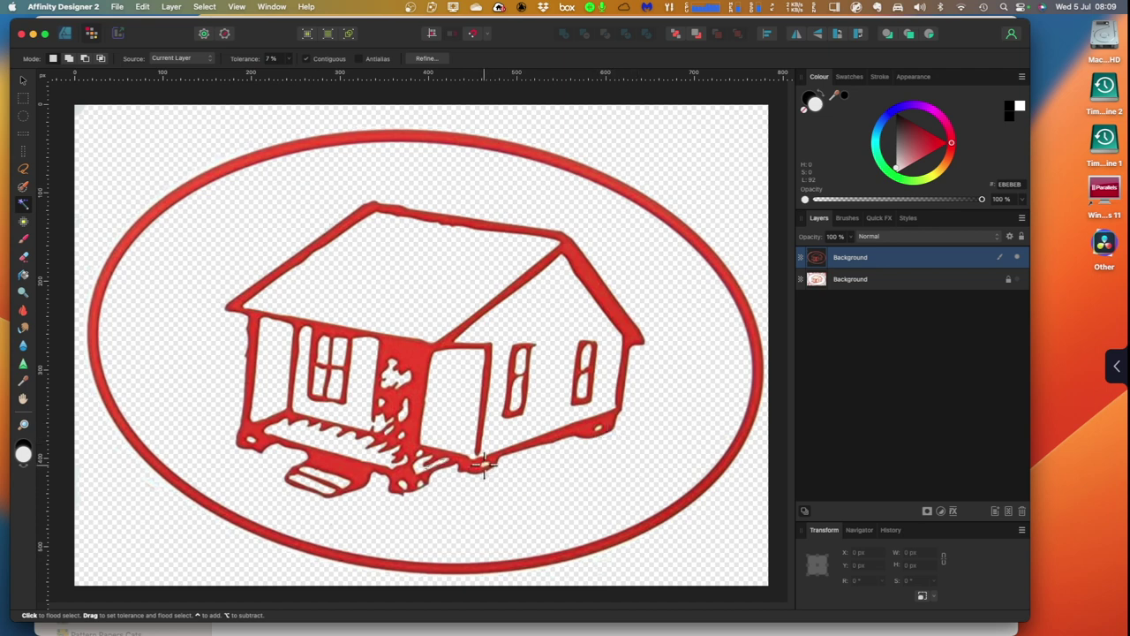
Cut away the last selected cream and white pixels around the logo.
left_click(141, 10)
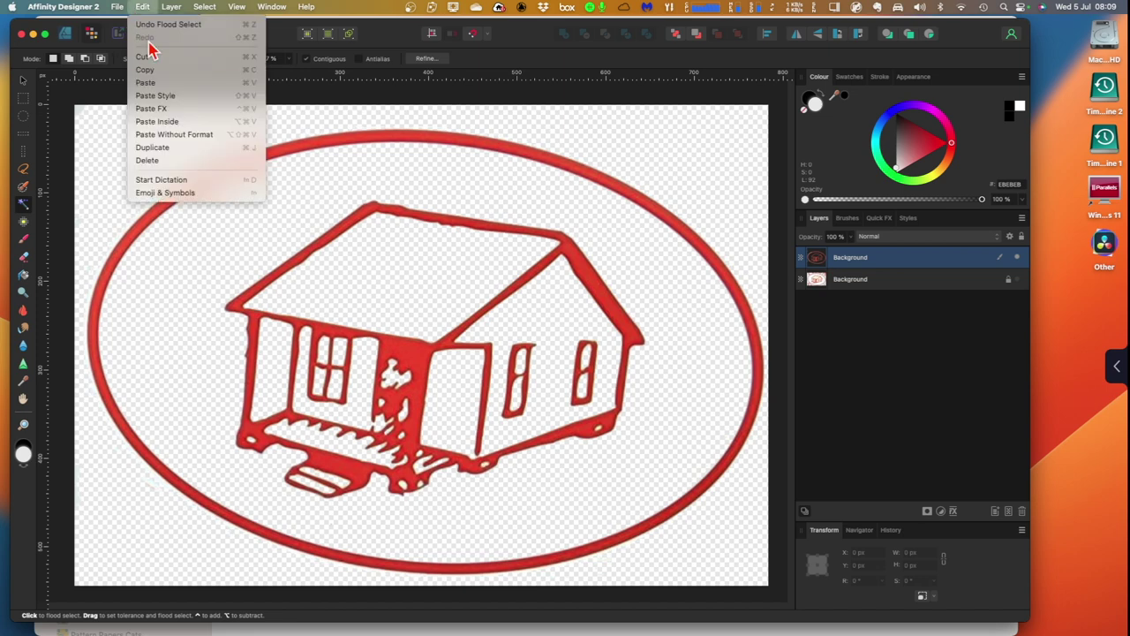
left_click(147, 57)
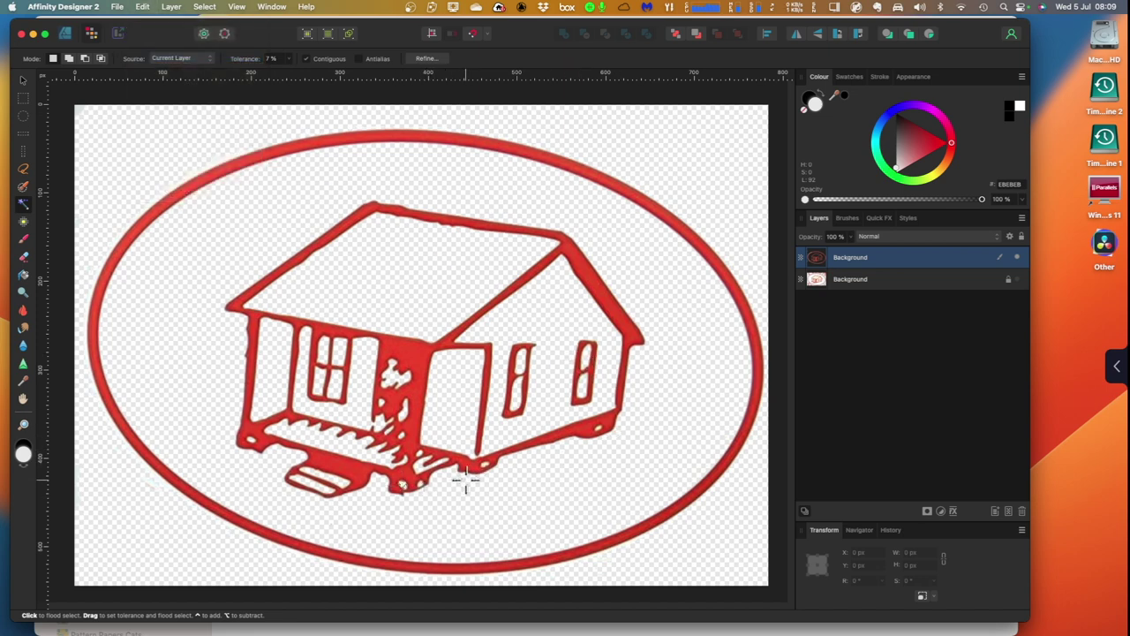
left_click(142, 9)
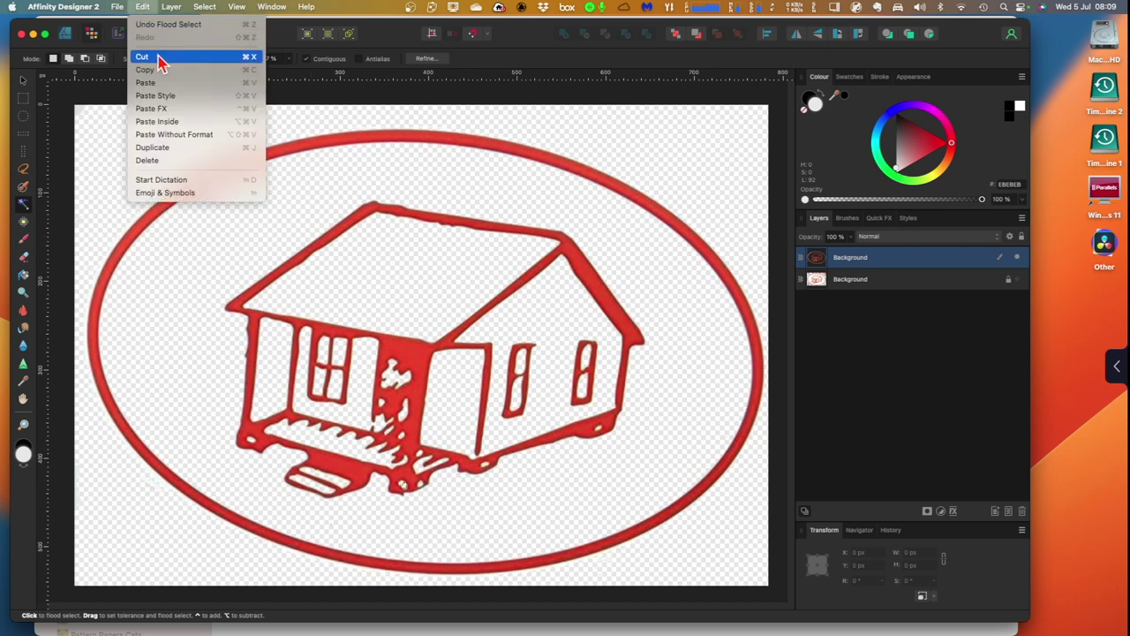
left_click(158, 56)
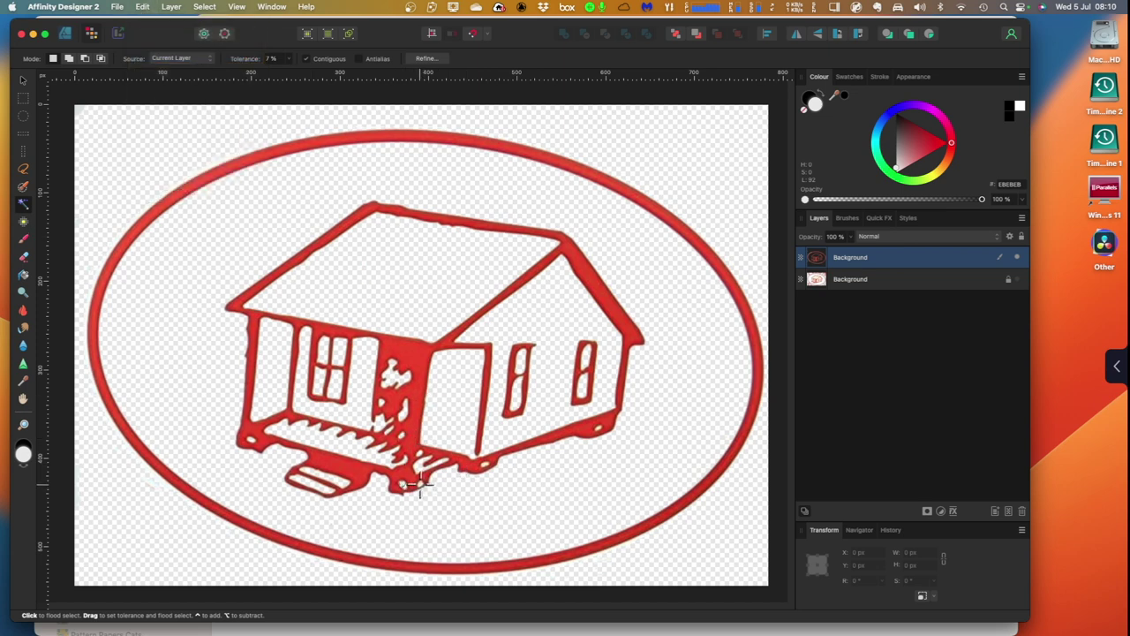
left_click(144, 8)
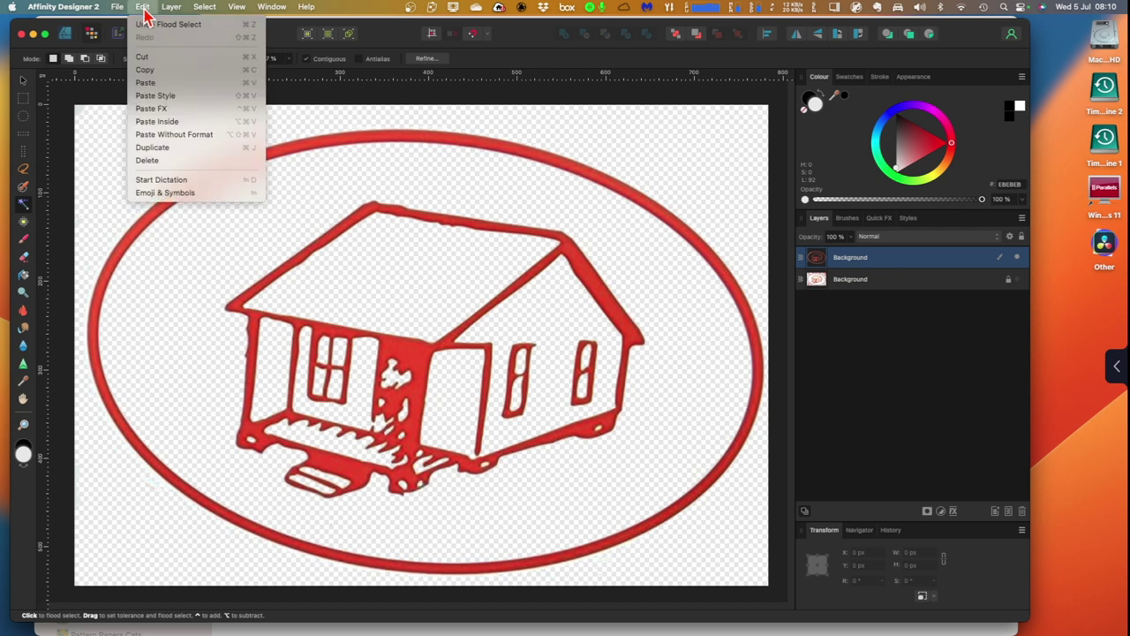
left_click(148, 58)
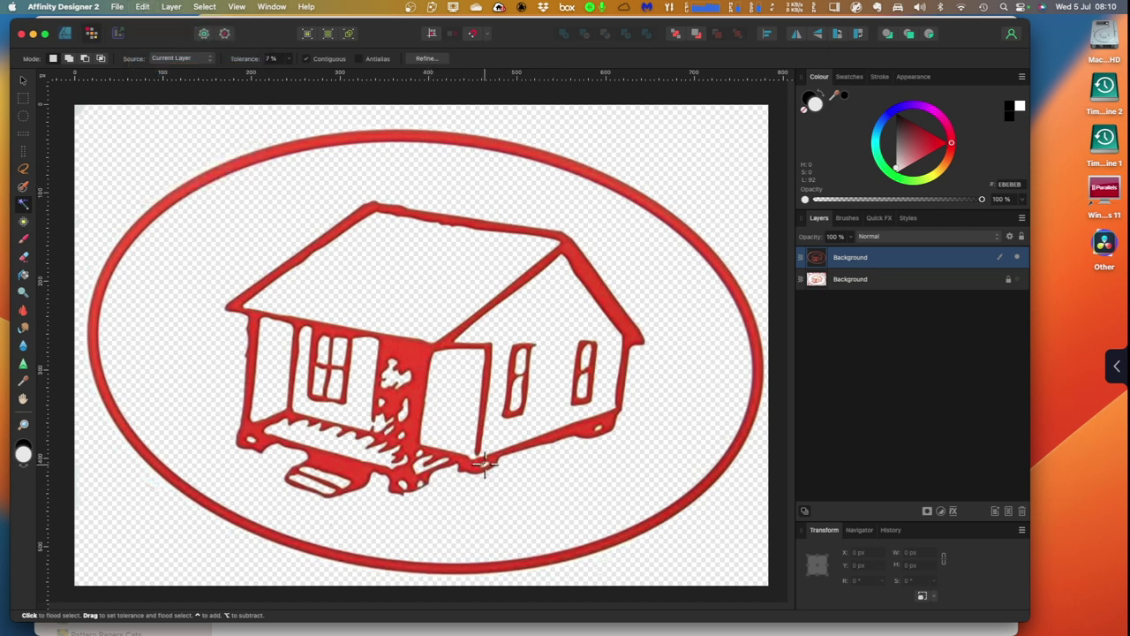
left_click(143, 8)
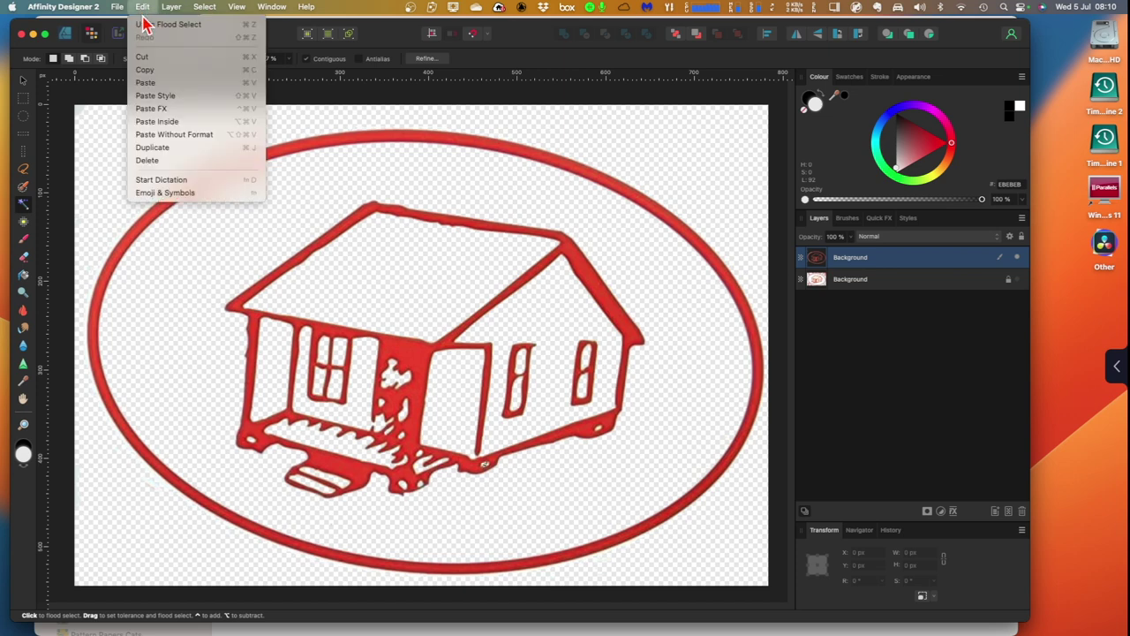
left_click(148, 58)
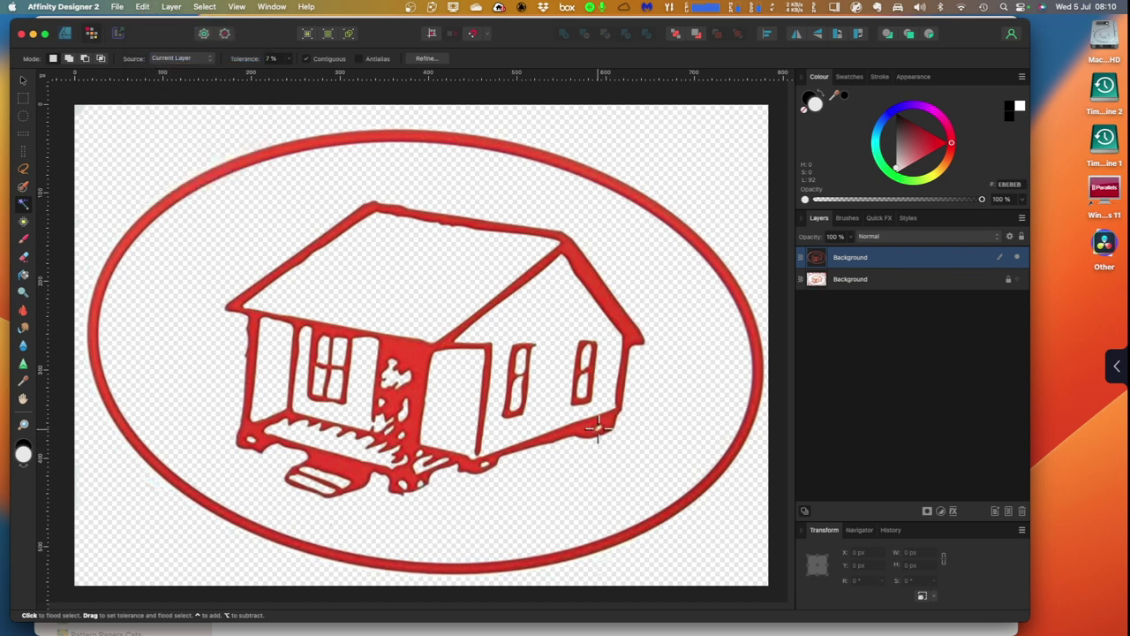
left_click(142, 8)
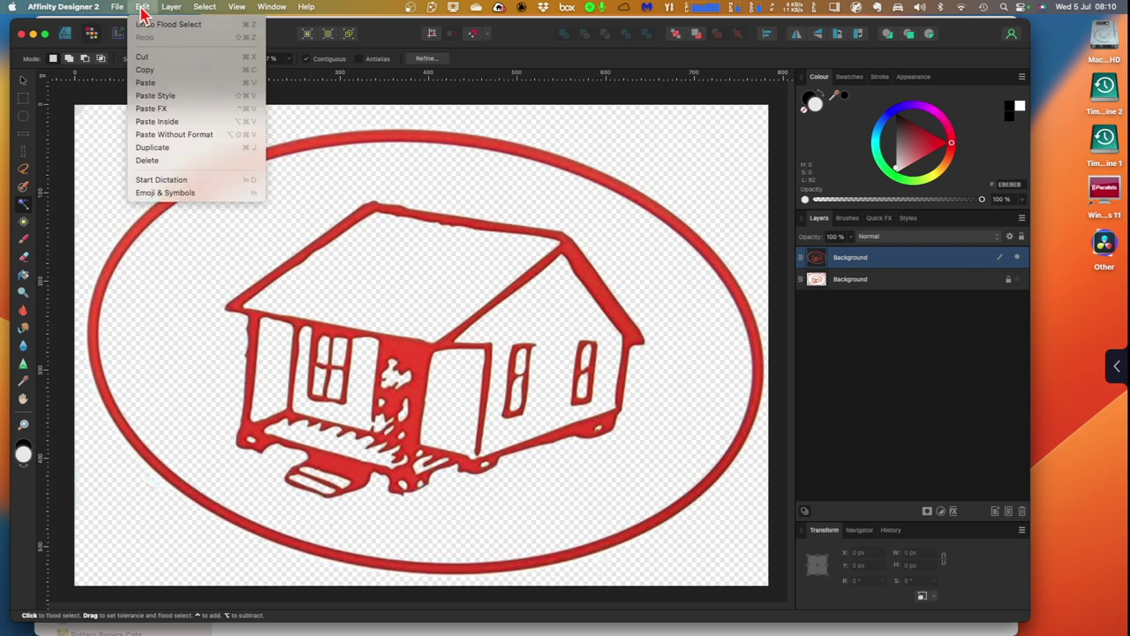
left_click(154, 62)
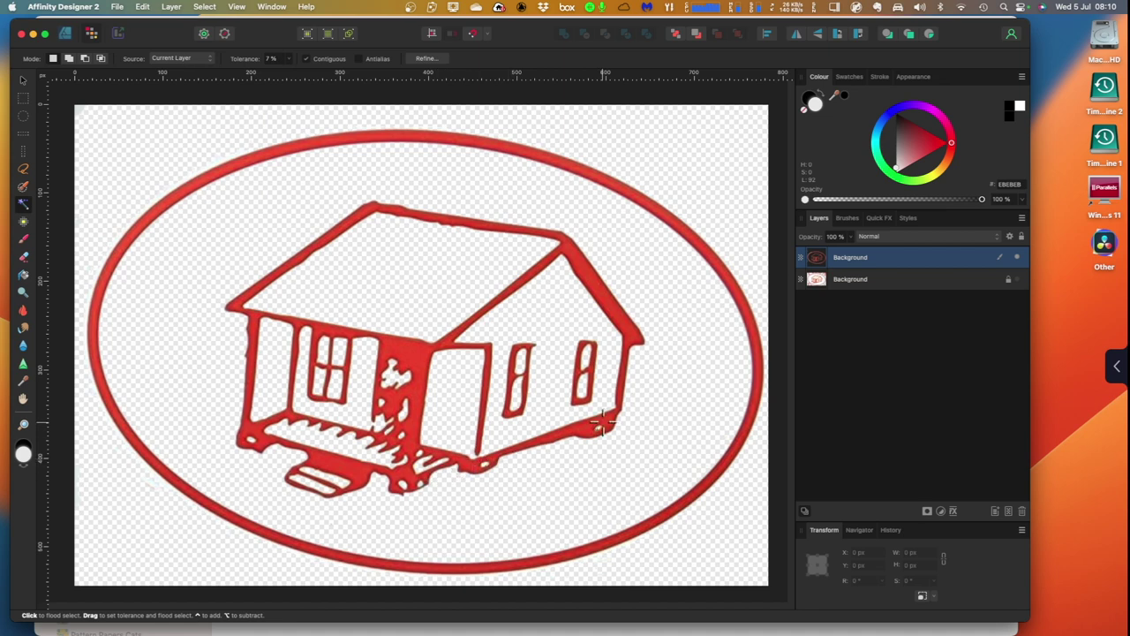
left_click(118, 8)
Save the document as a new file named 'Ho' in the Affinity Designer folder.
left_click(133, 135)
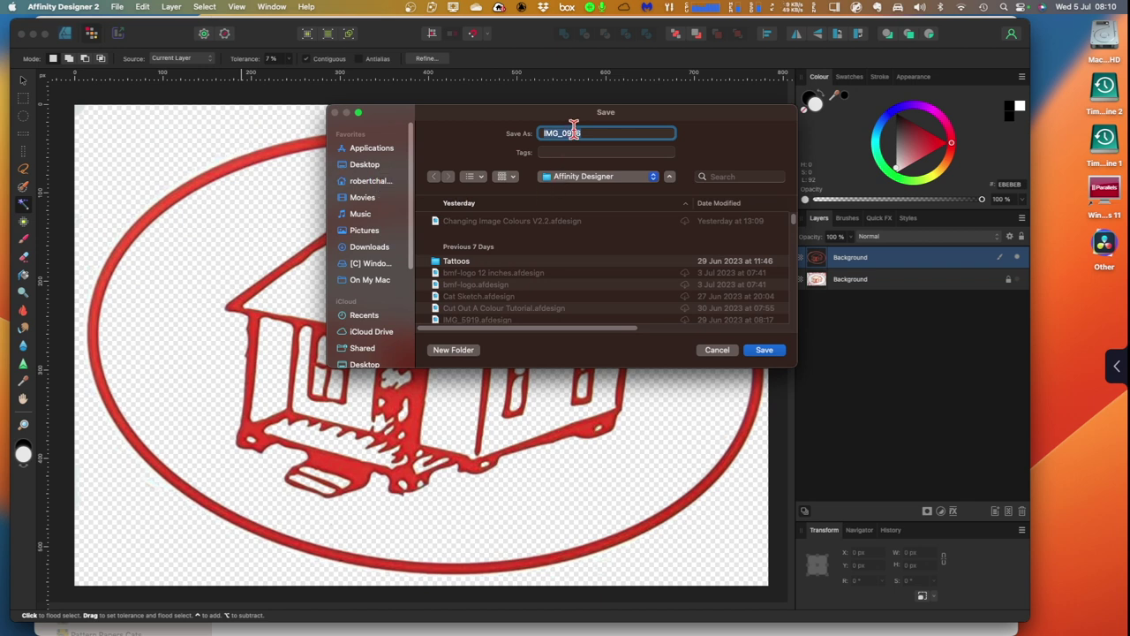
type("House Cutout")
left_click(762, 351)
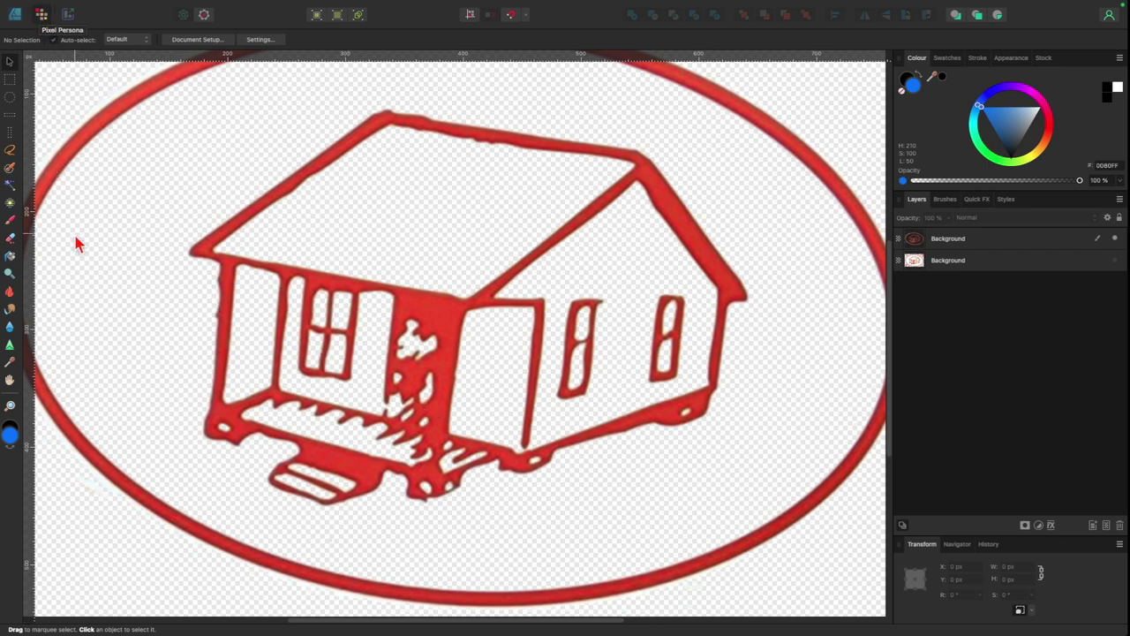
Flood-select the white roof panel on the Background layer and flood-fill it solid brown.
left_click(9, 187)
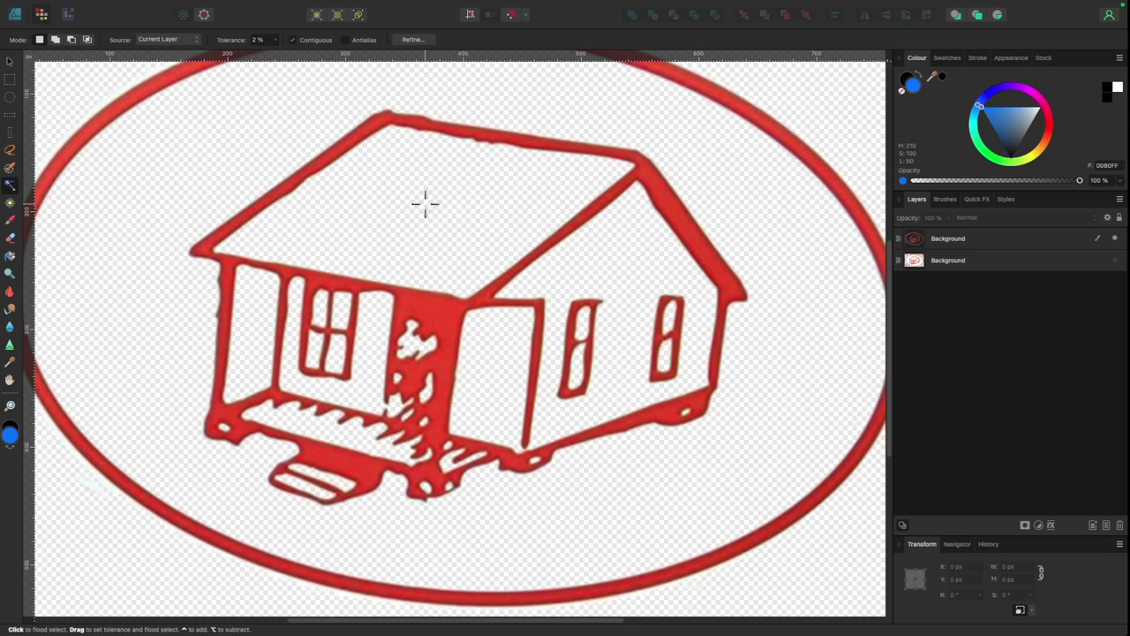
left_click_drag(313, 227, 484, 203)
left_click(964, 239)
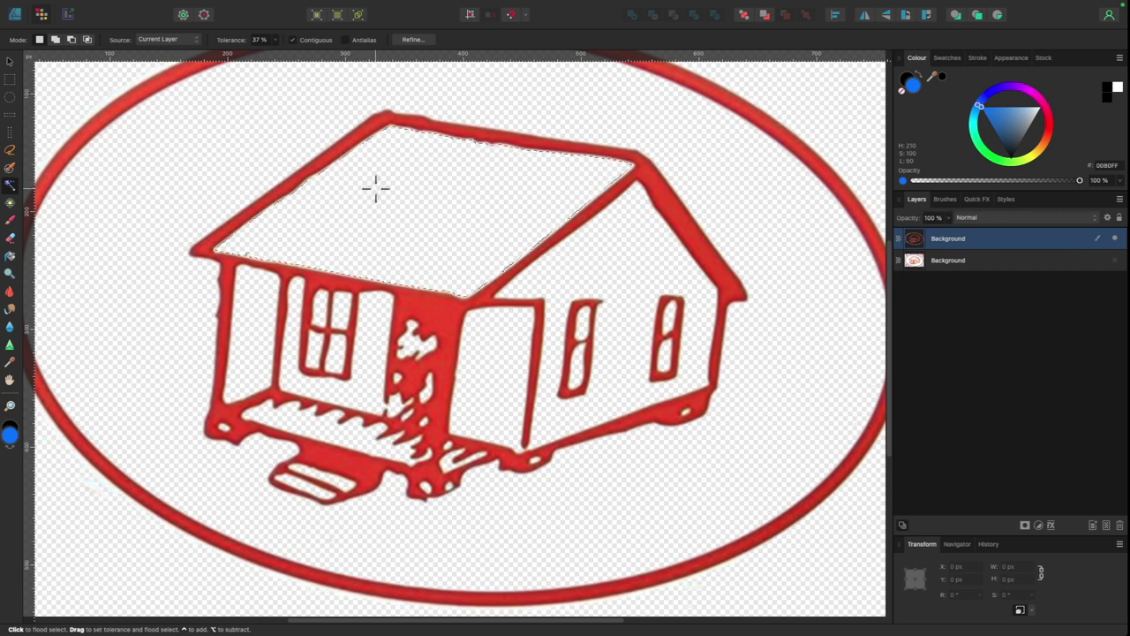
left_click(10, 256)
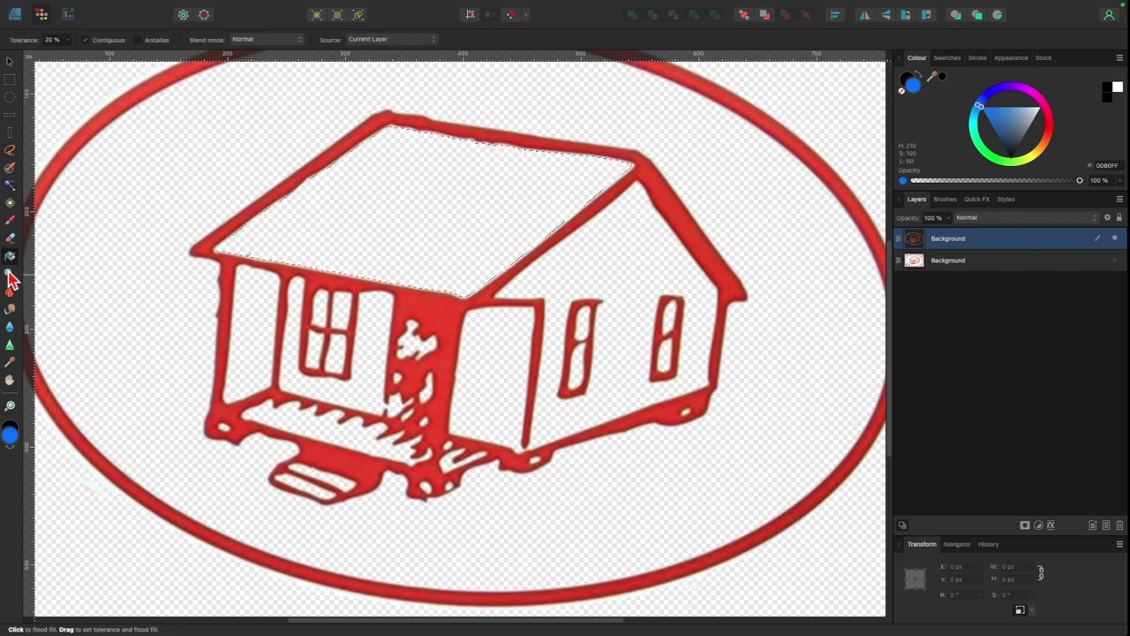
left_click(1045, 106)
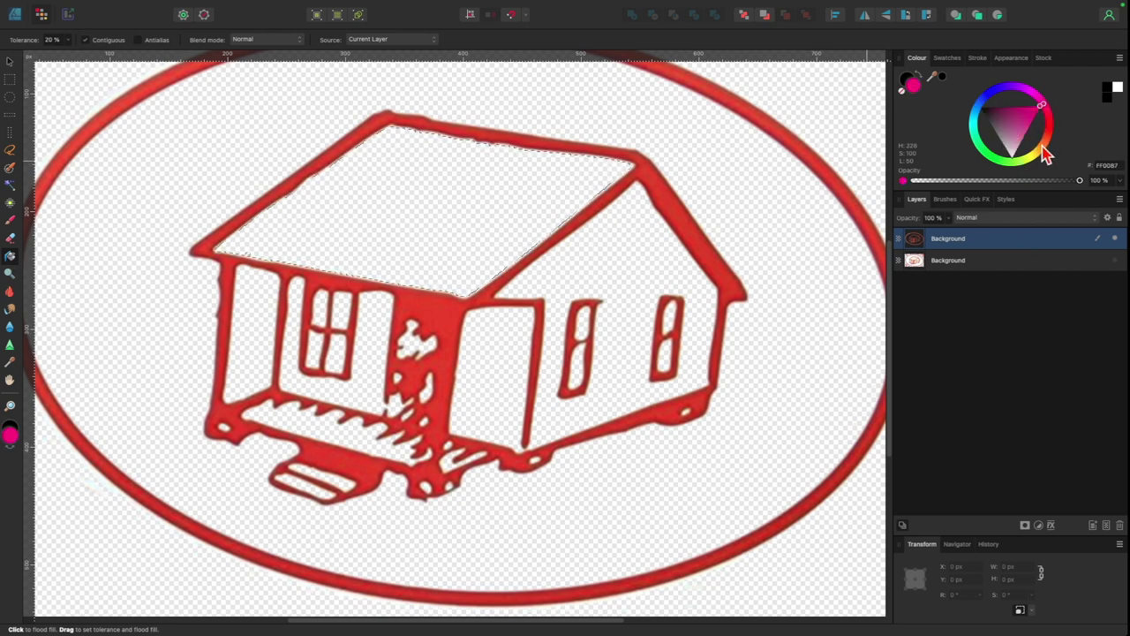
left_click(1043, 150)
left_click(1025, 127)
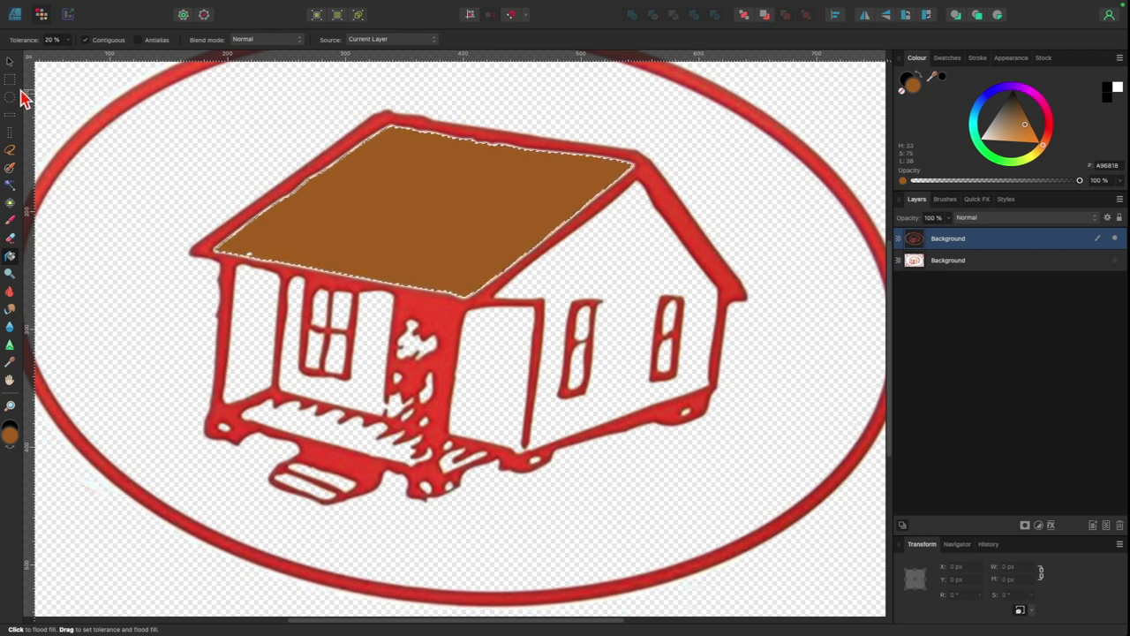
left_click(9, 62)
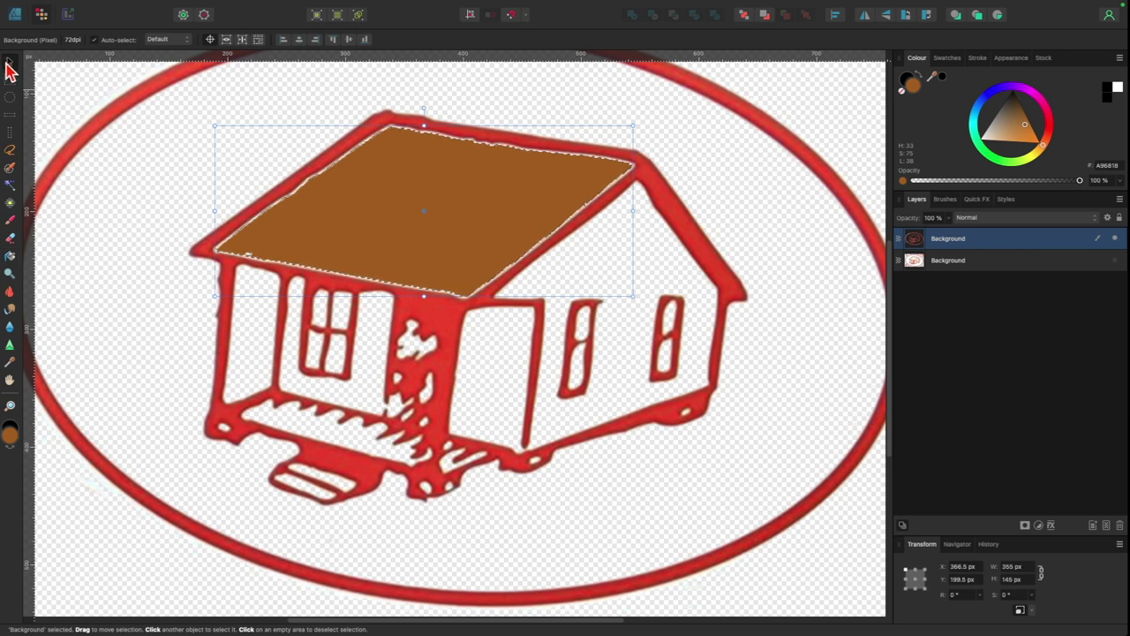
Deselect the roof, then flood-select the white right side wall of the house.
left_click(142, 7)
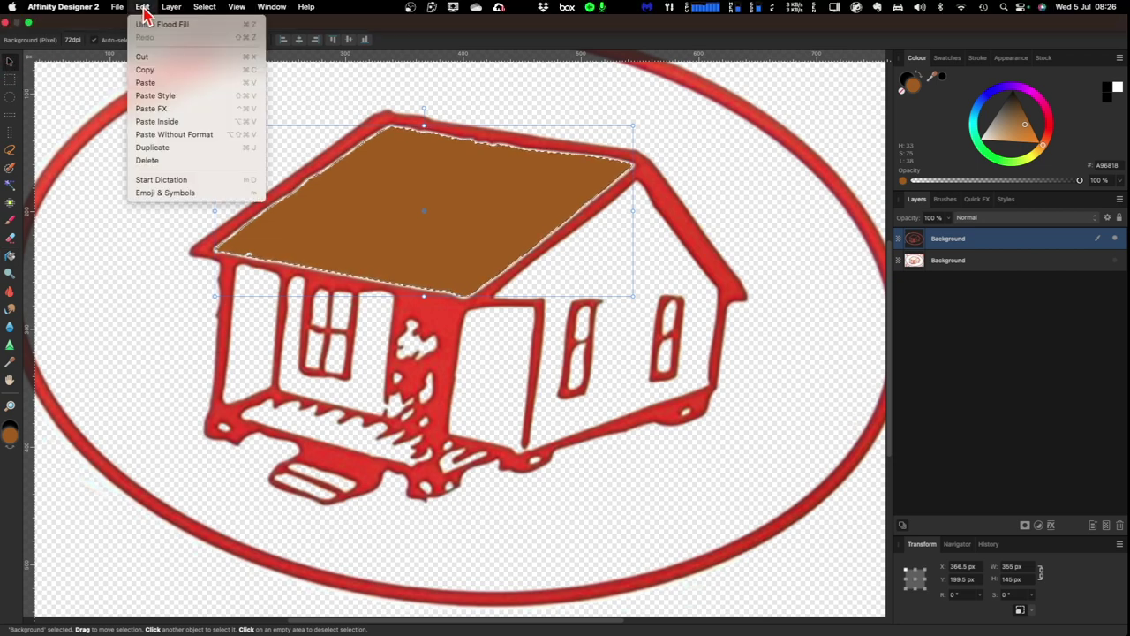
mouse_move(203, 10)
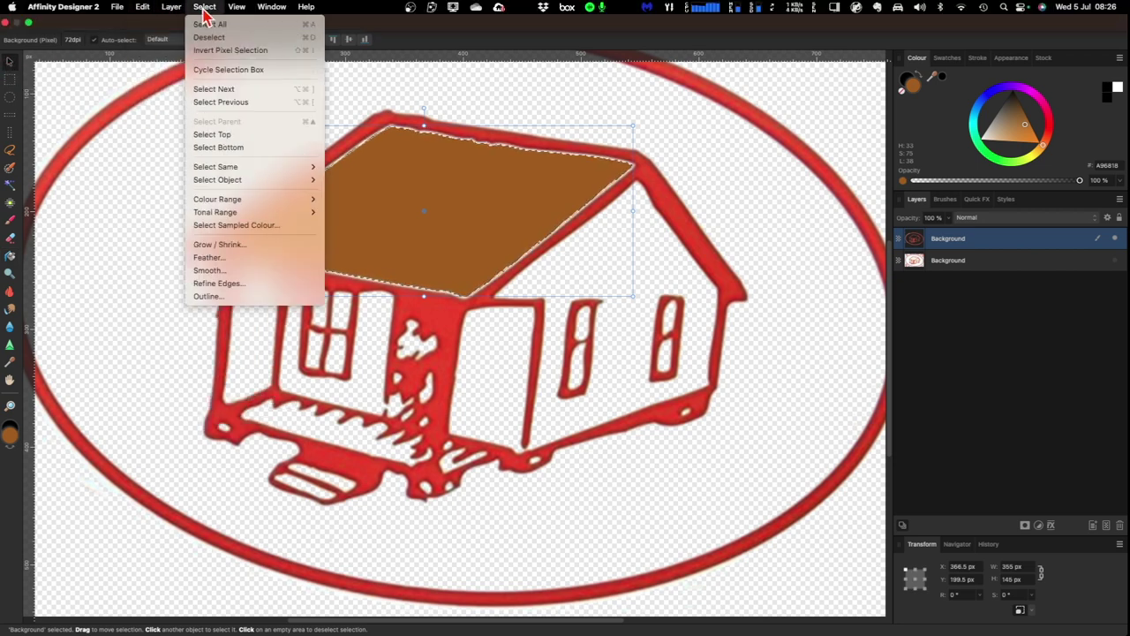
left_click(210, 39)
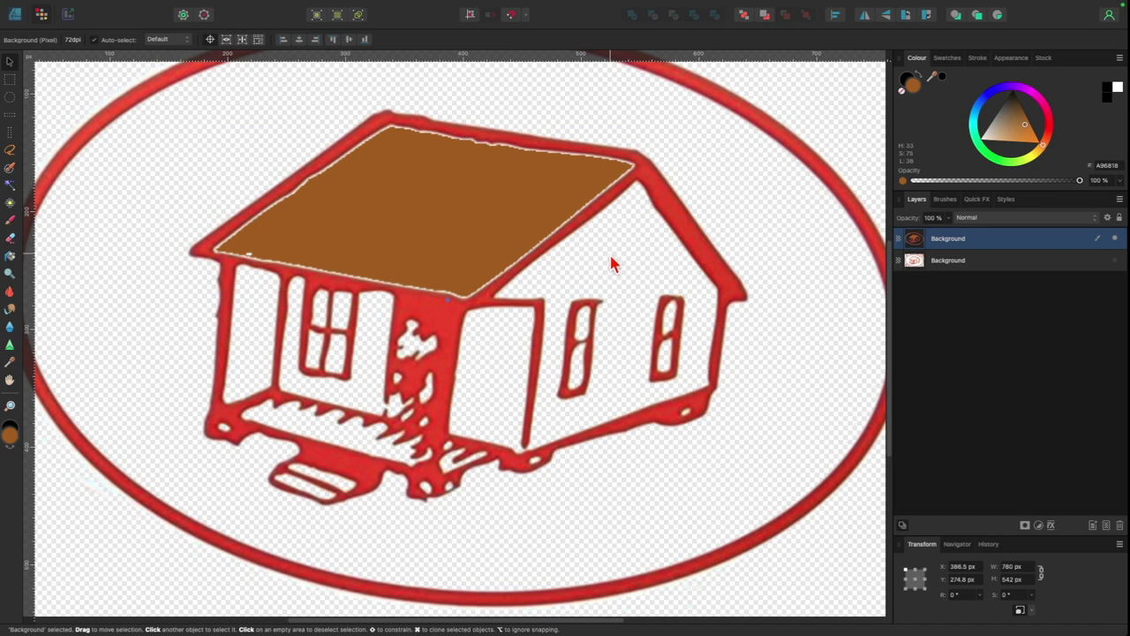
left_click(10, 186)
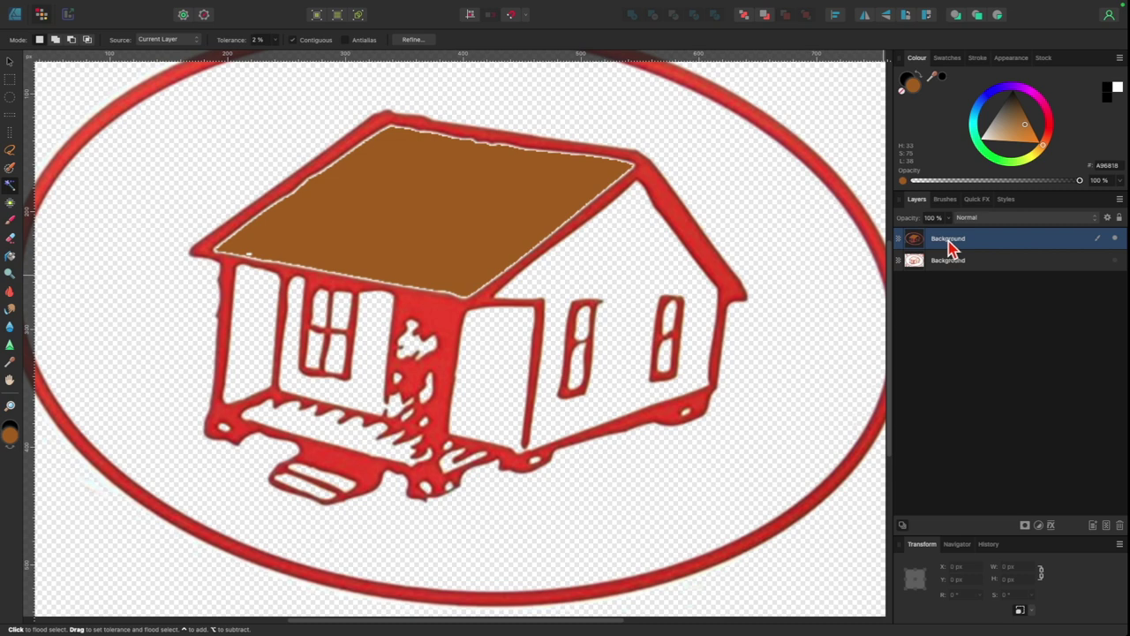
left_click(621, 248)
Mix a bright yellow on the Colour wheel and flood-fill the right wall with it.
left_click(1030, 91)
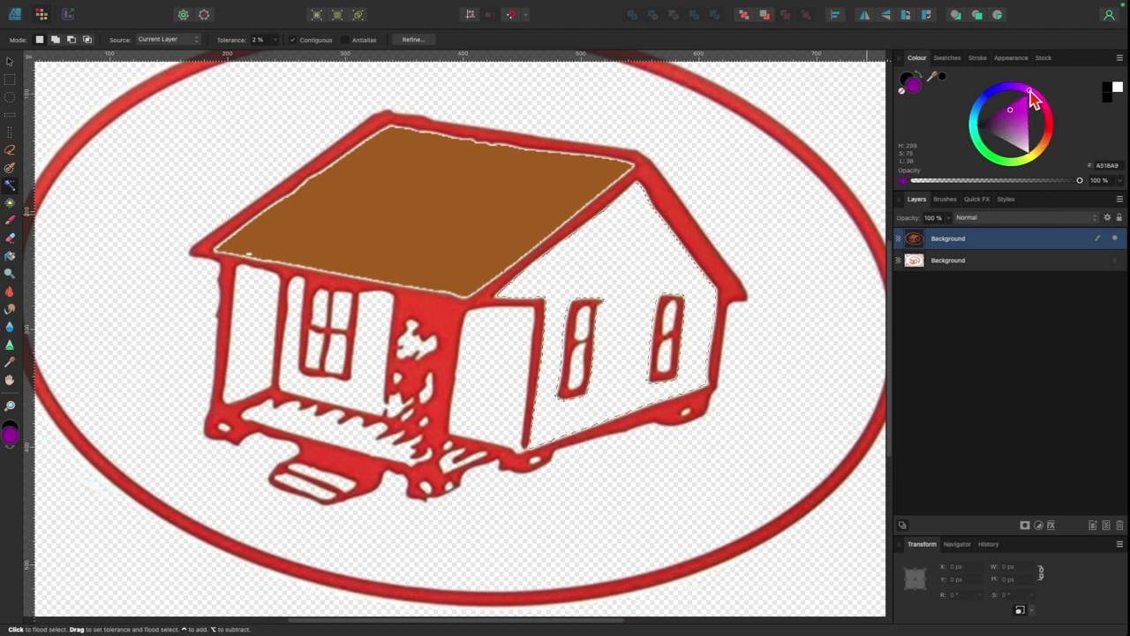
left_click(1036, 95)
left_click(1025, 107)
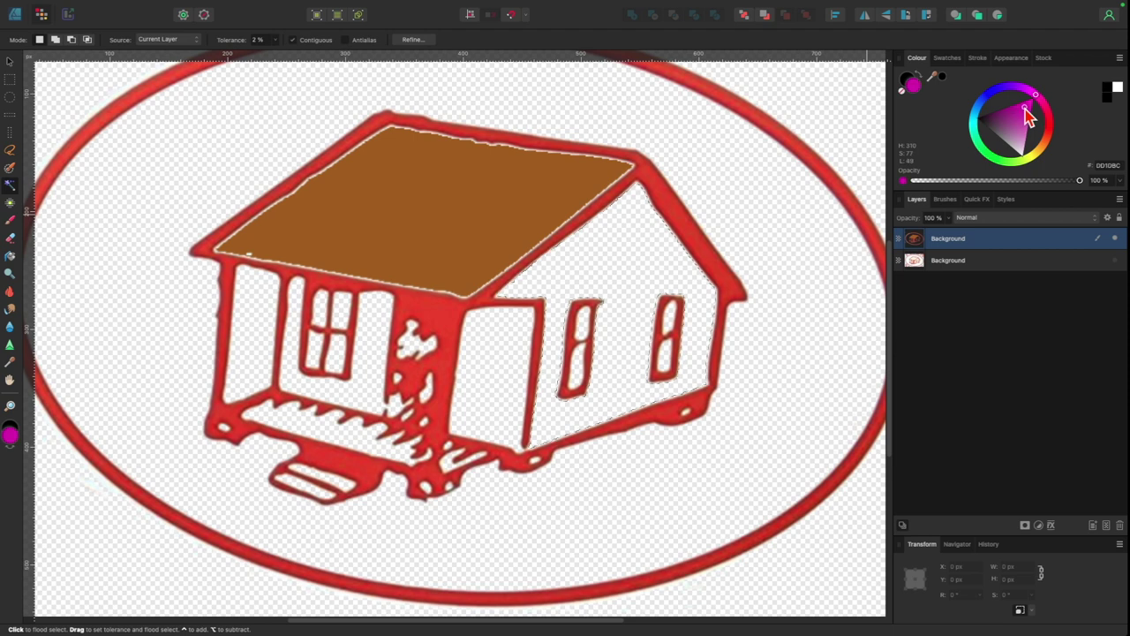
left_click(1028, 102)
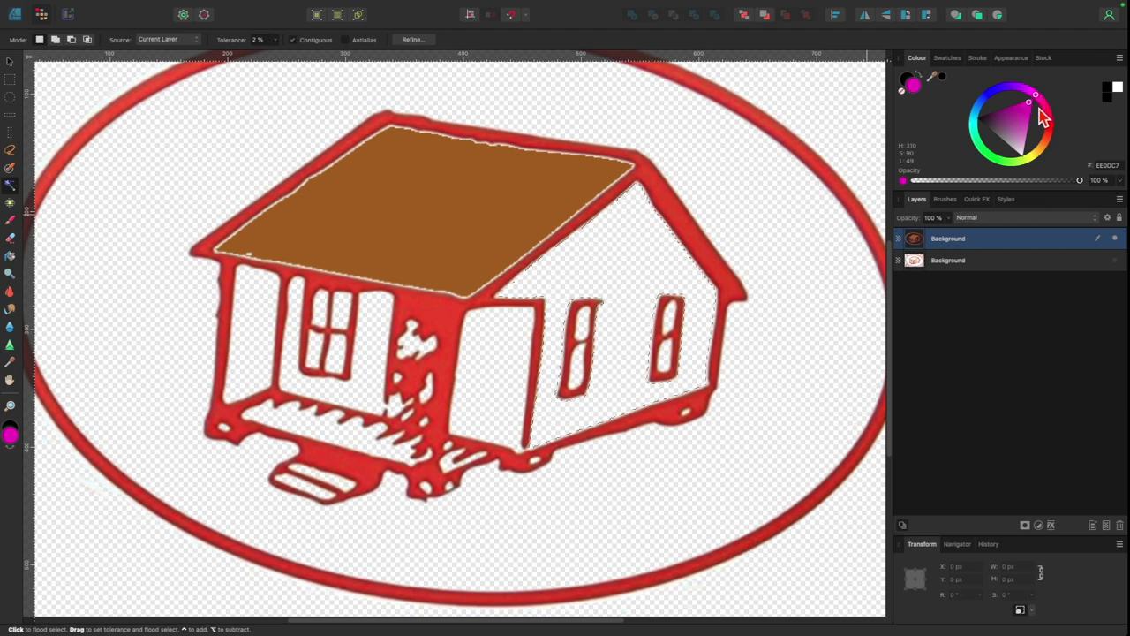
left_click(1036, 159)
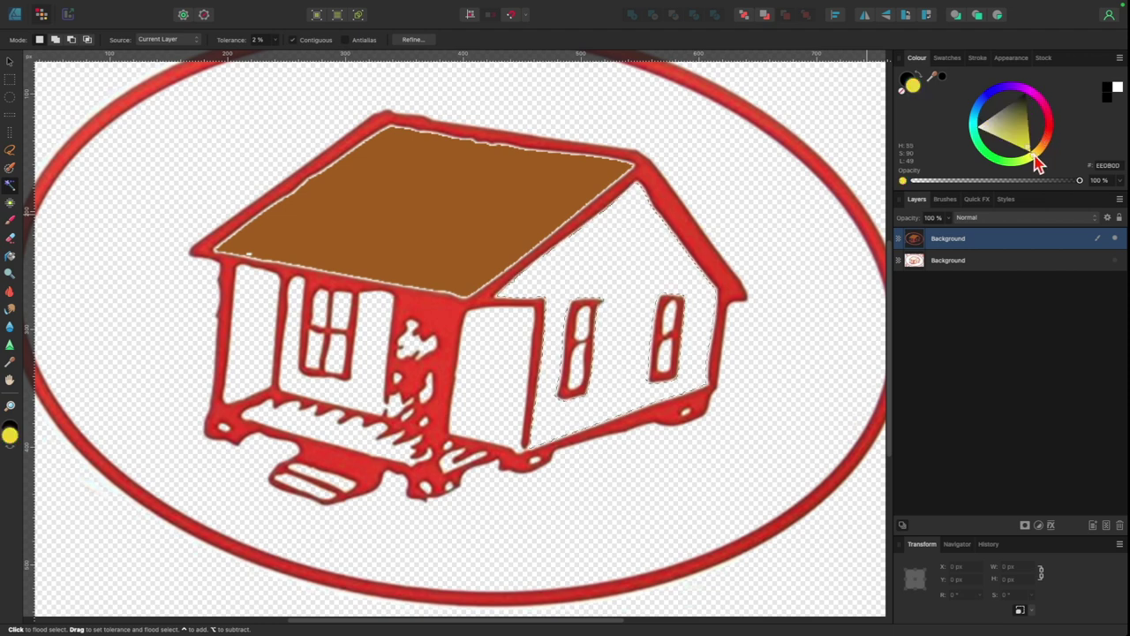
left_click(1031, 159)
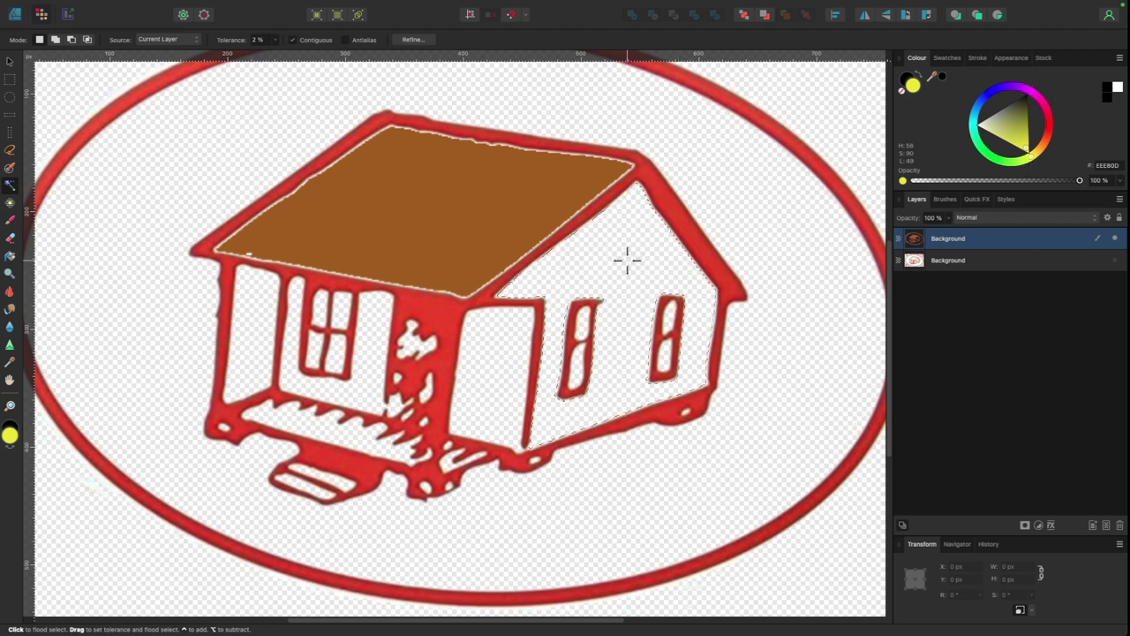
left_click(8, 255)
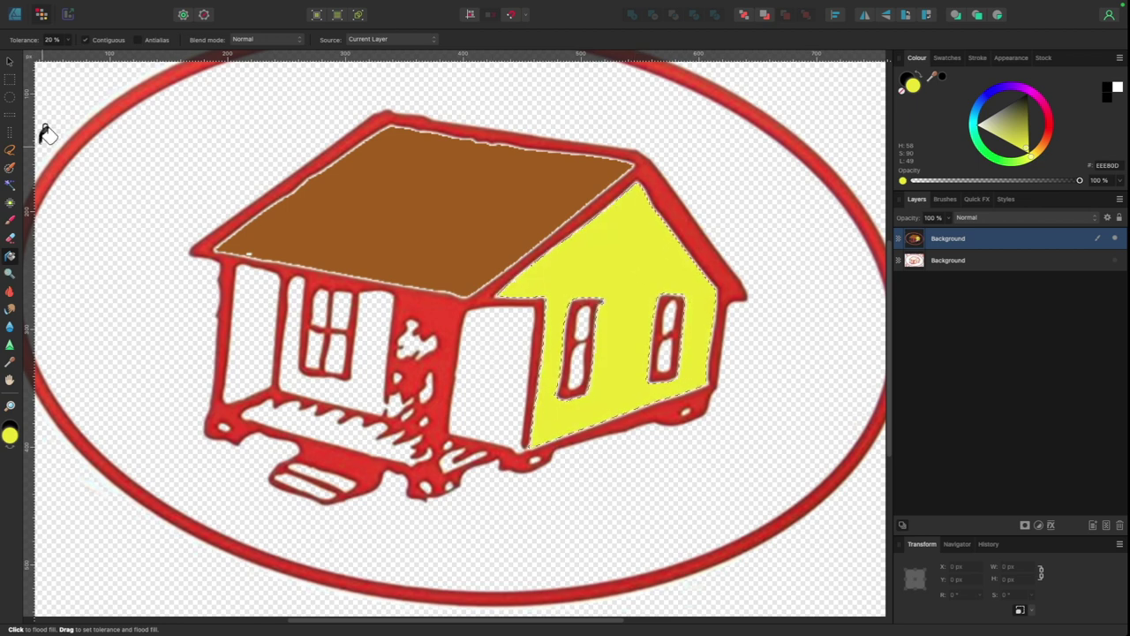
left_click(9, 187)
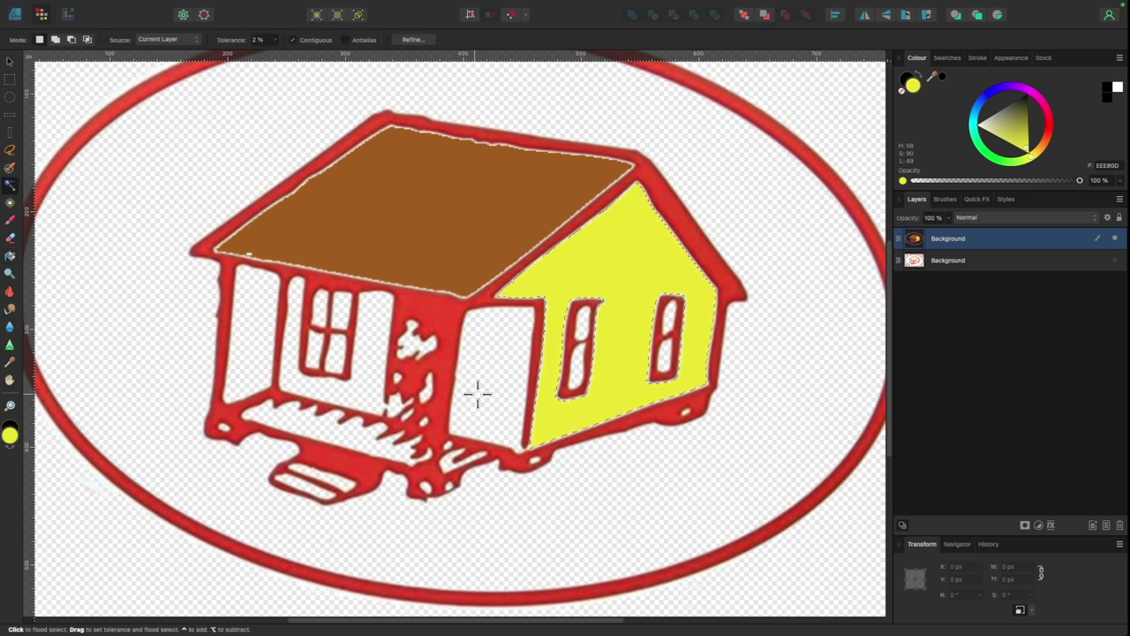
Flood-select and fill the white door and porch wall areas yellow.
left_click(495, 373)
left_click(10, 258)
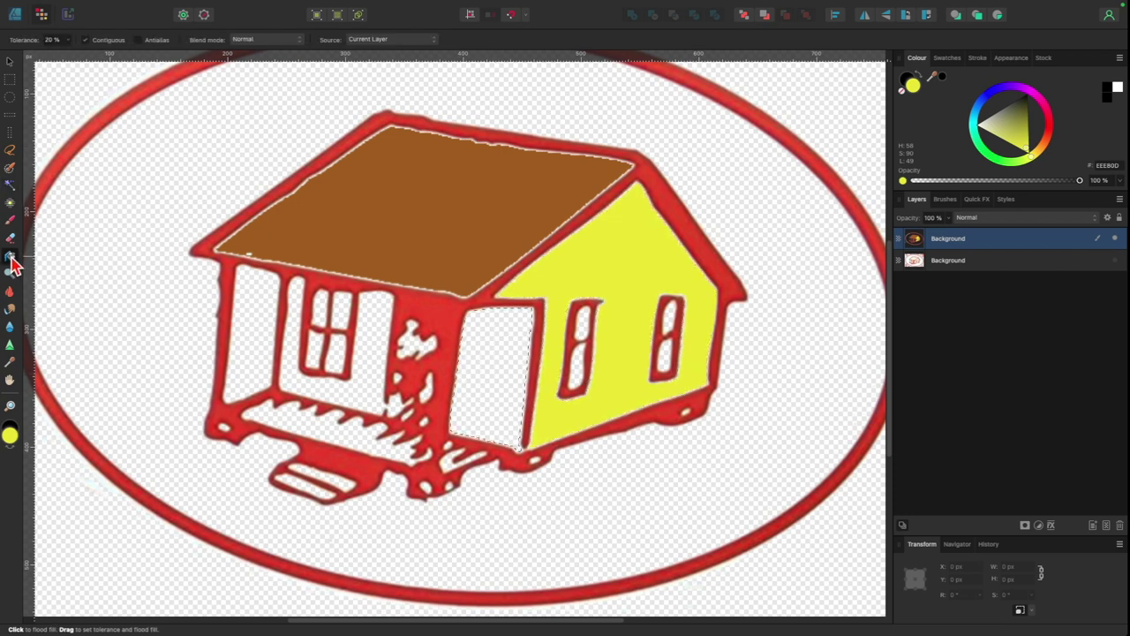
left_click(507, 351)
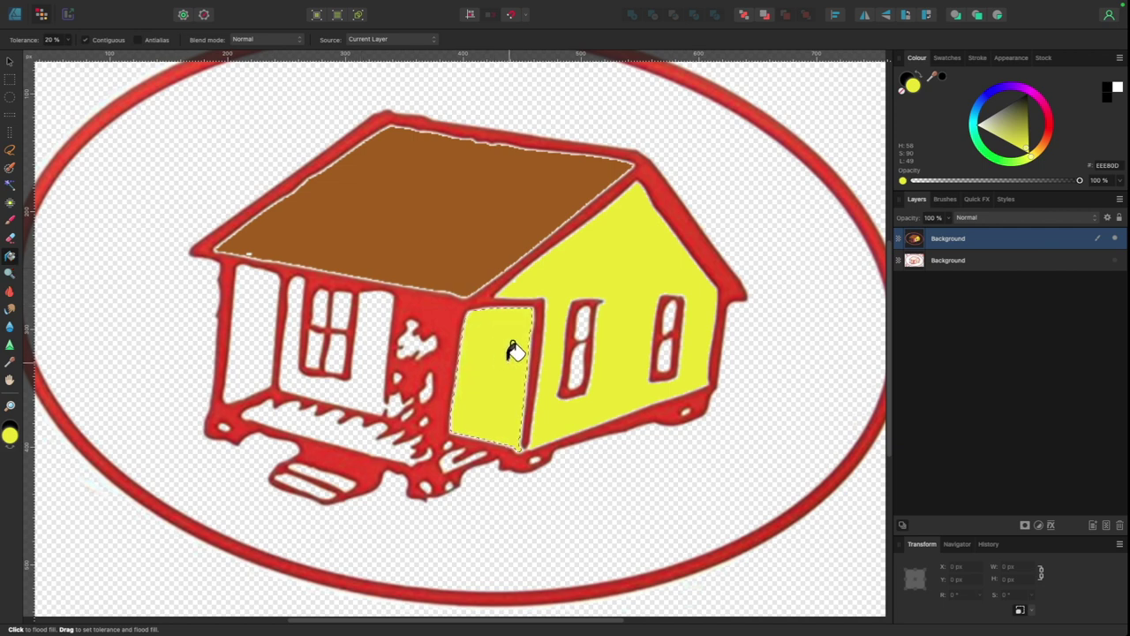
left_click(9, 185)
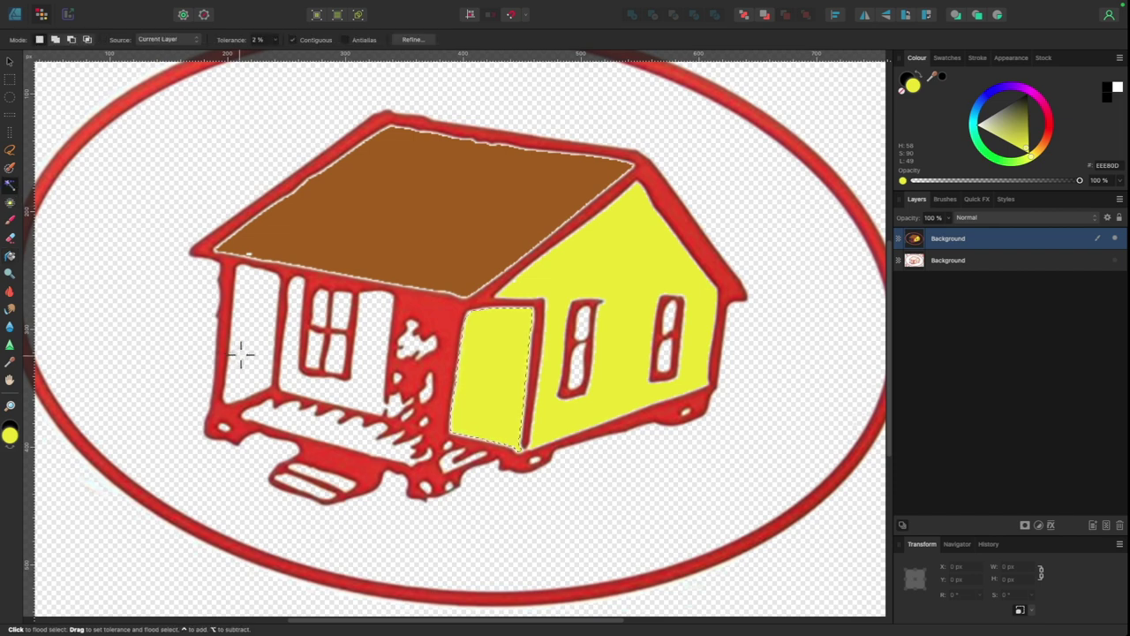
left_click(364, 364)
left_click(9, 256)
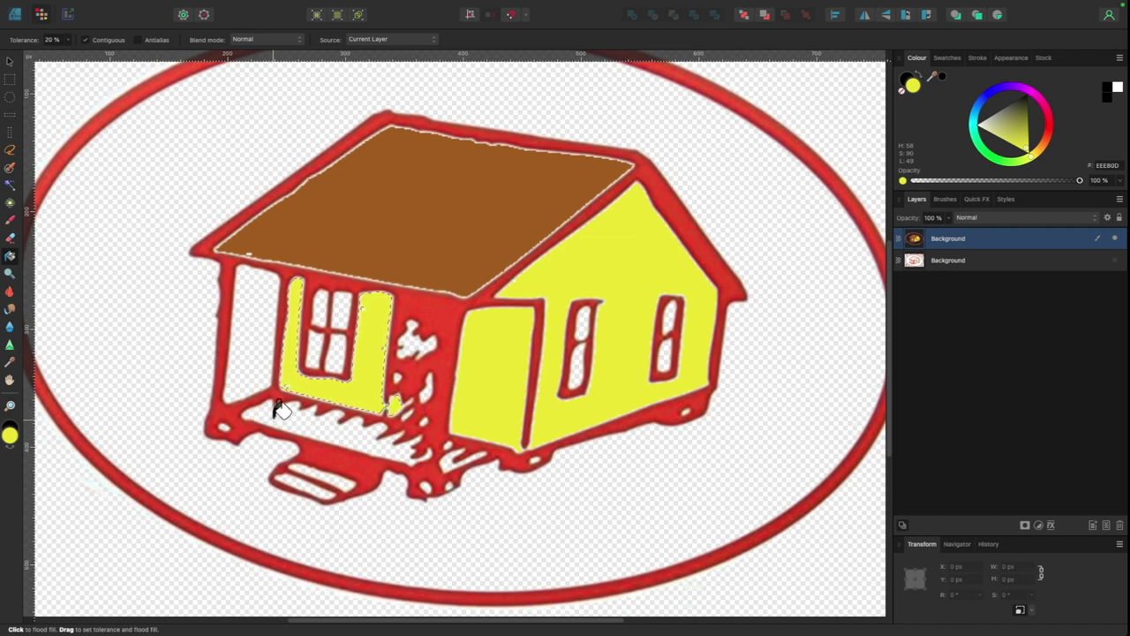
left_click(9, 184)
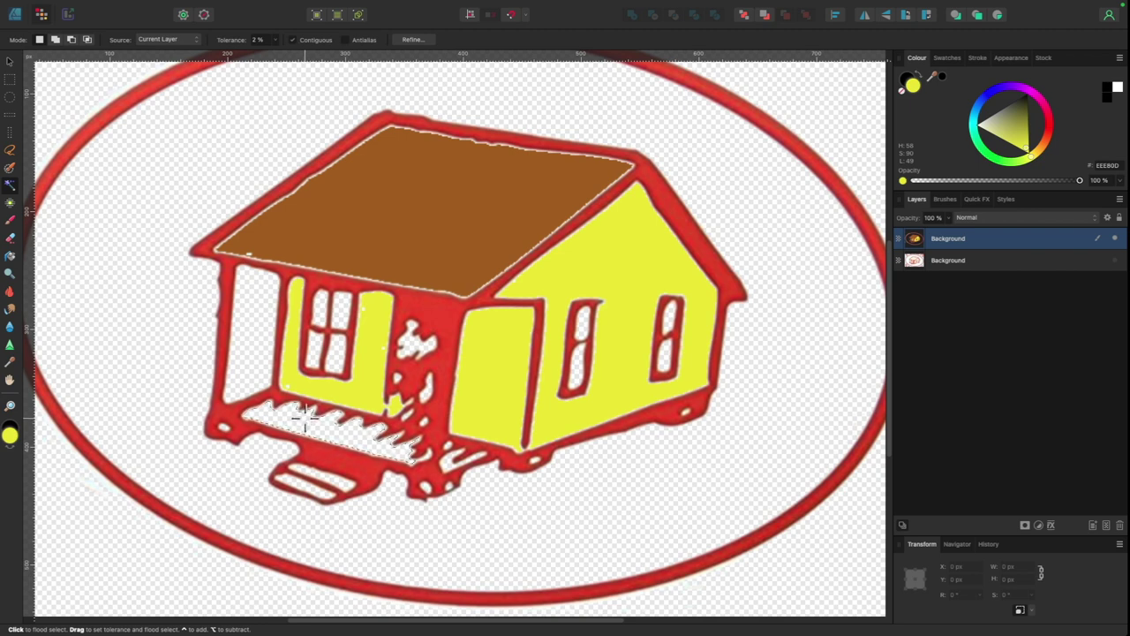
left_click(10, 257)
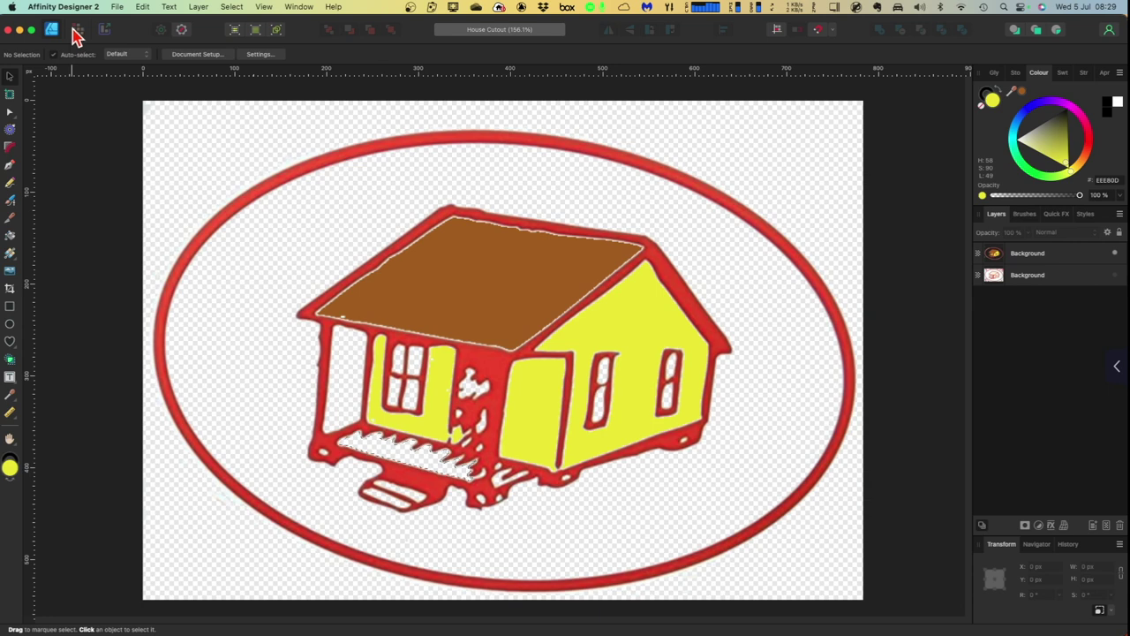
In the Pixel persona, flood-fill the porch floor with the roof's brown.
left_click(76, 30)
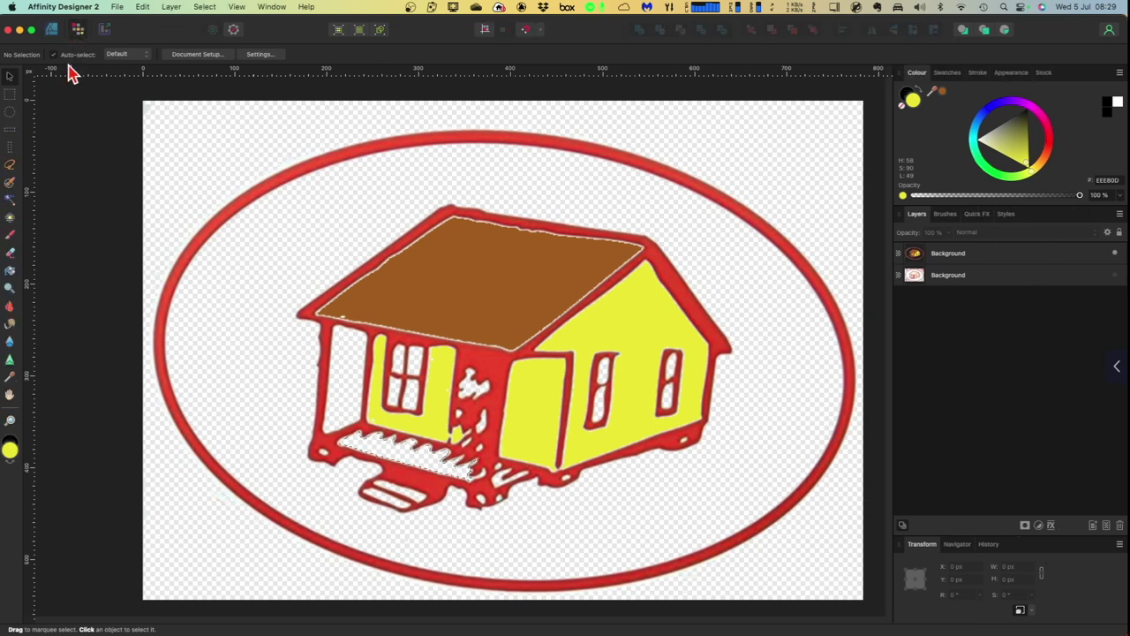
left_click(10, 271)
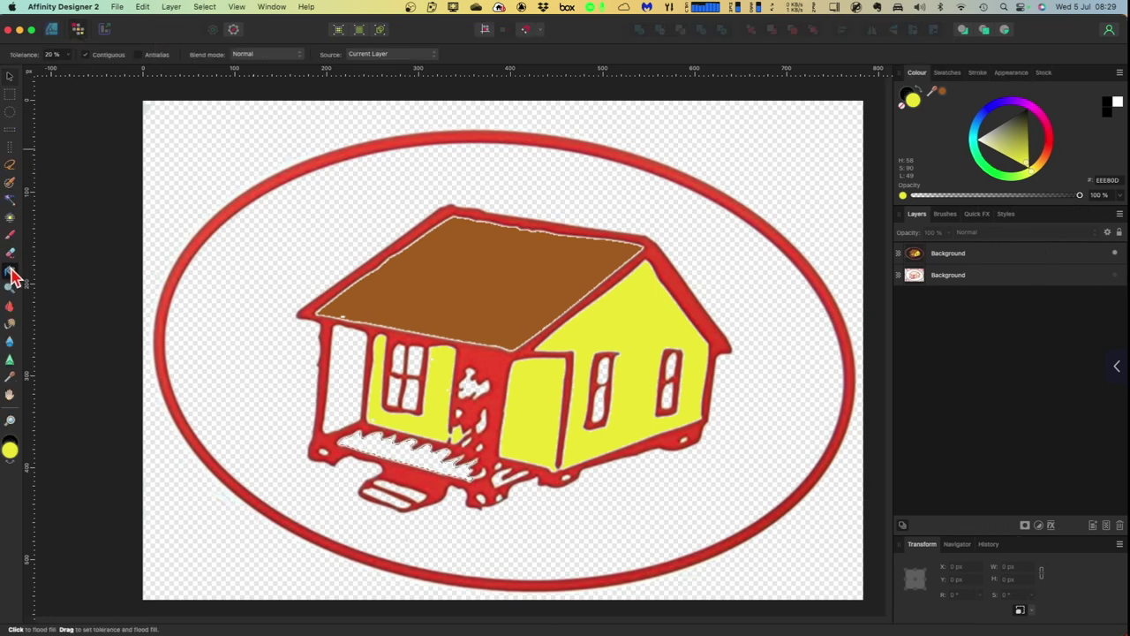
left_click(943, 94)
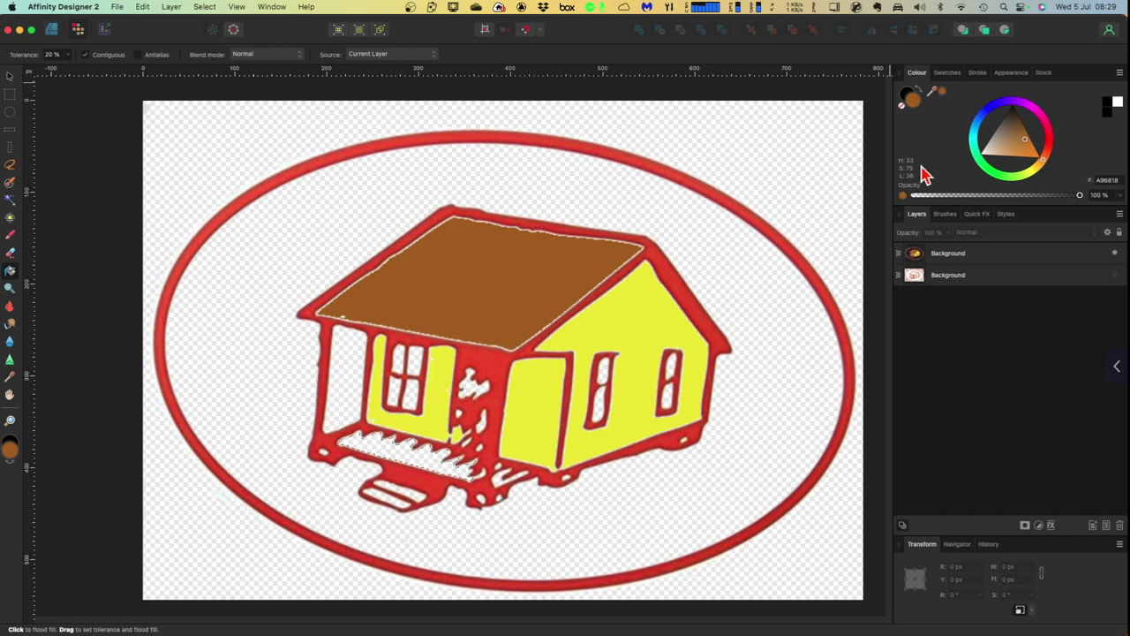
left_click(425, 453)
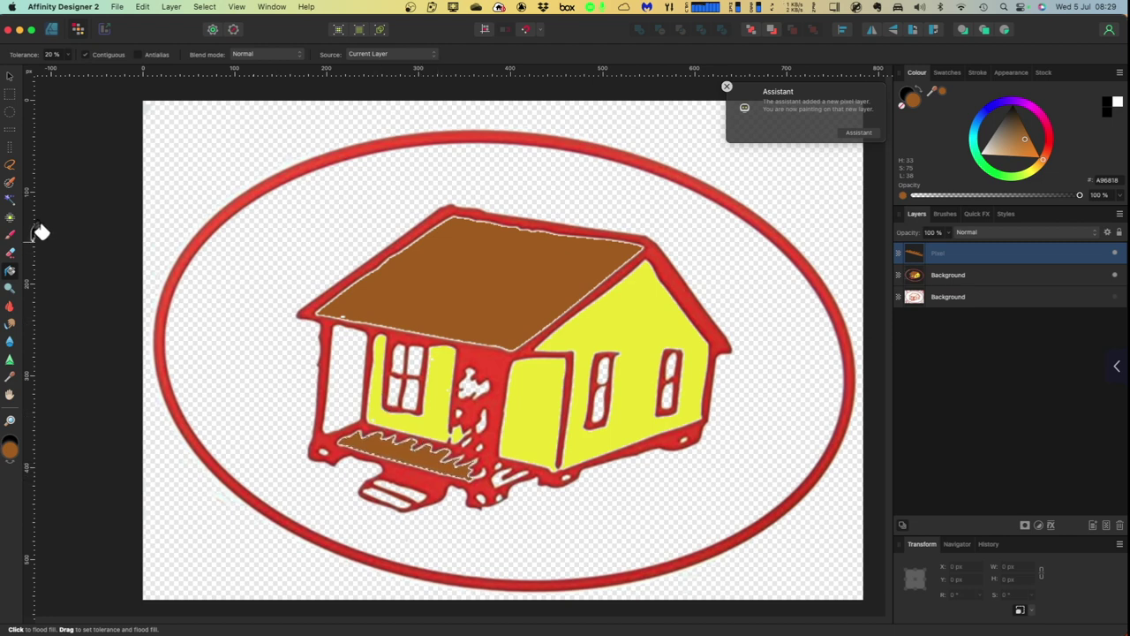
left_click(9, 199)
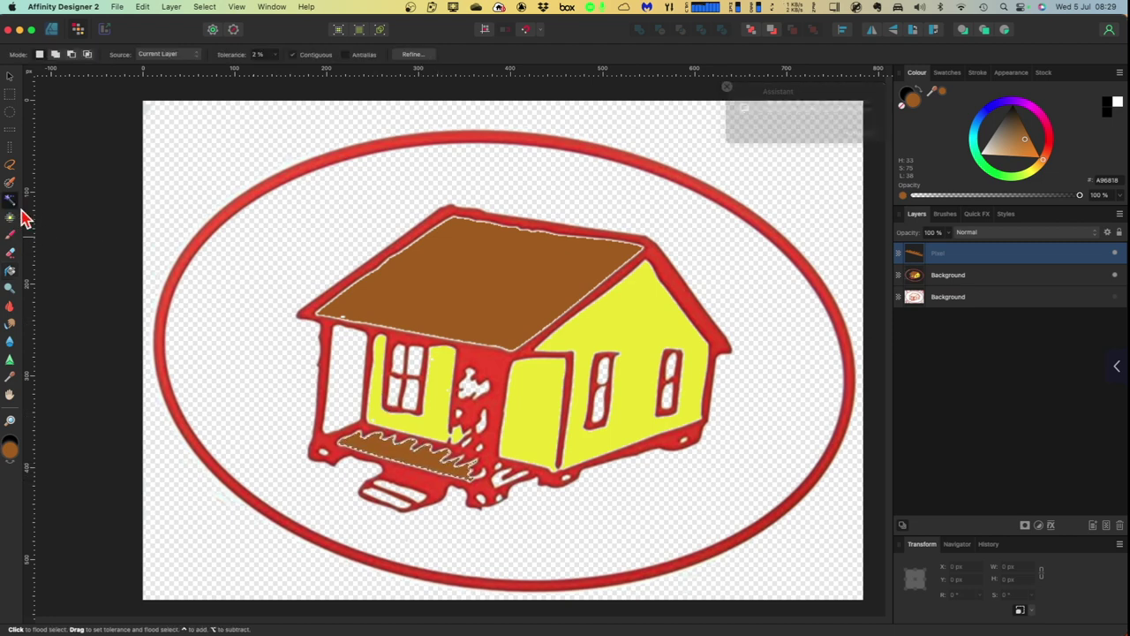
left_click(497, 482)
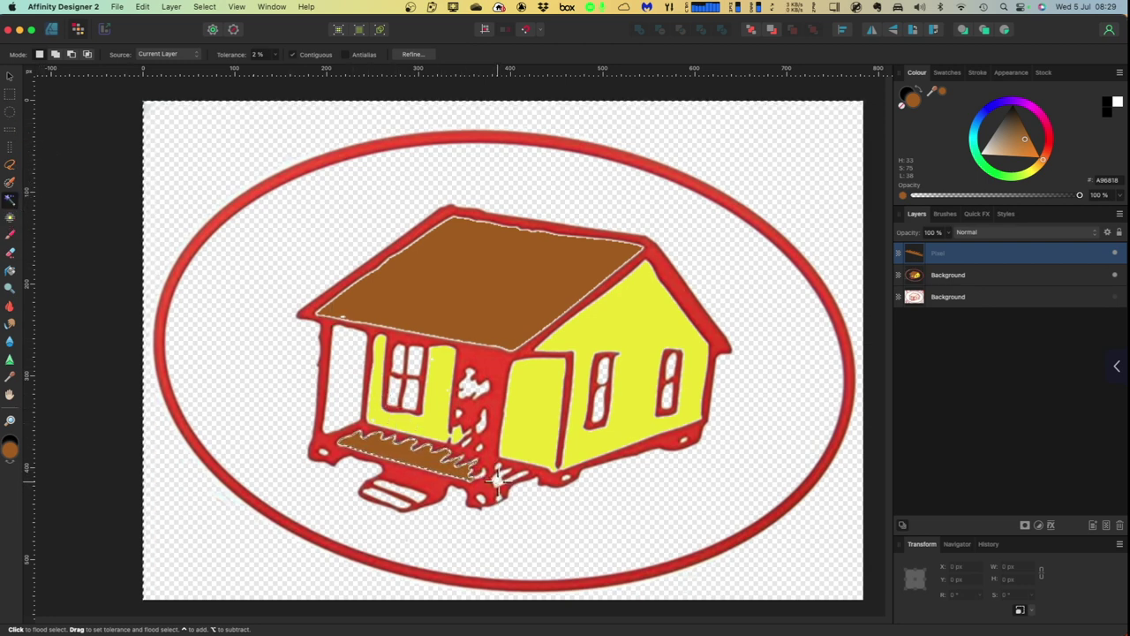
Deselect everything and save the House Cutout document.
left_click(205, 7)
left_click(208, 38)
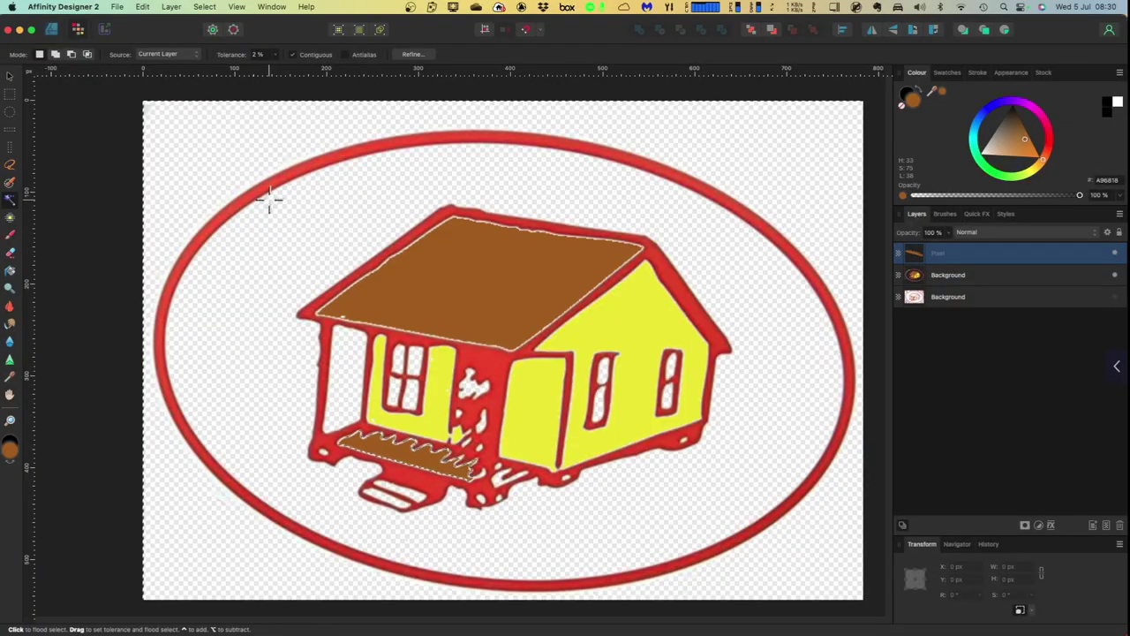
left_click(117, 9)
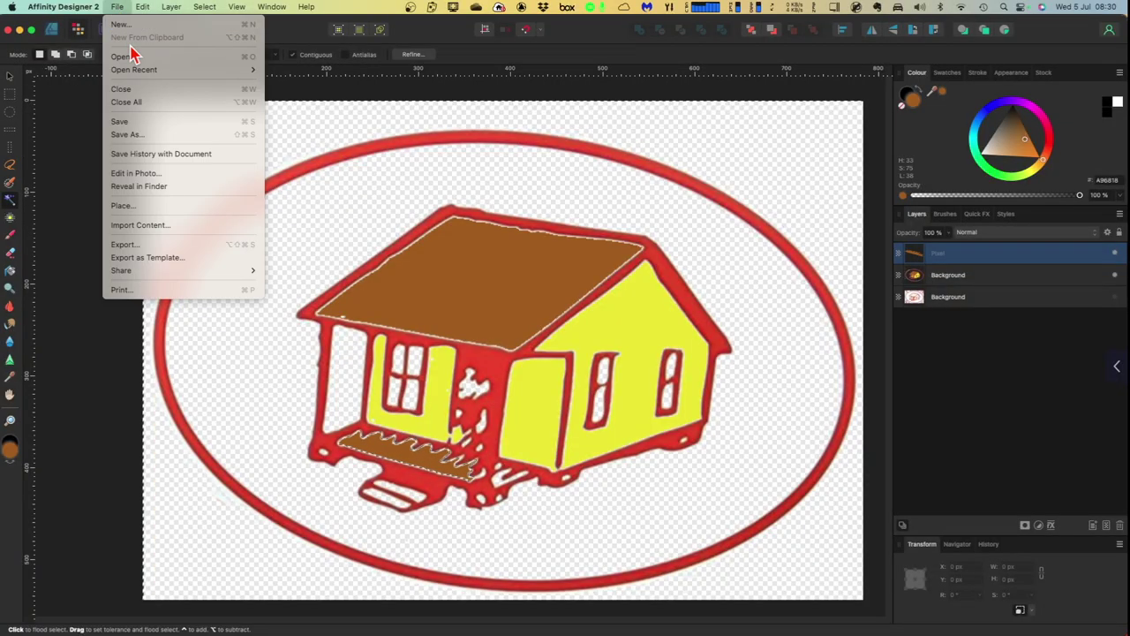
left_click(139, 122)
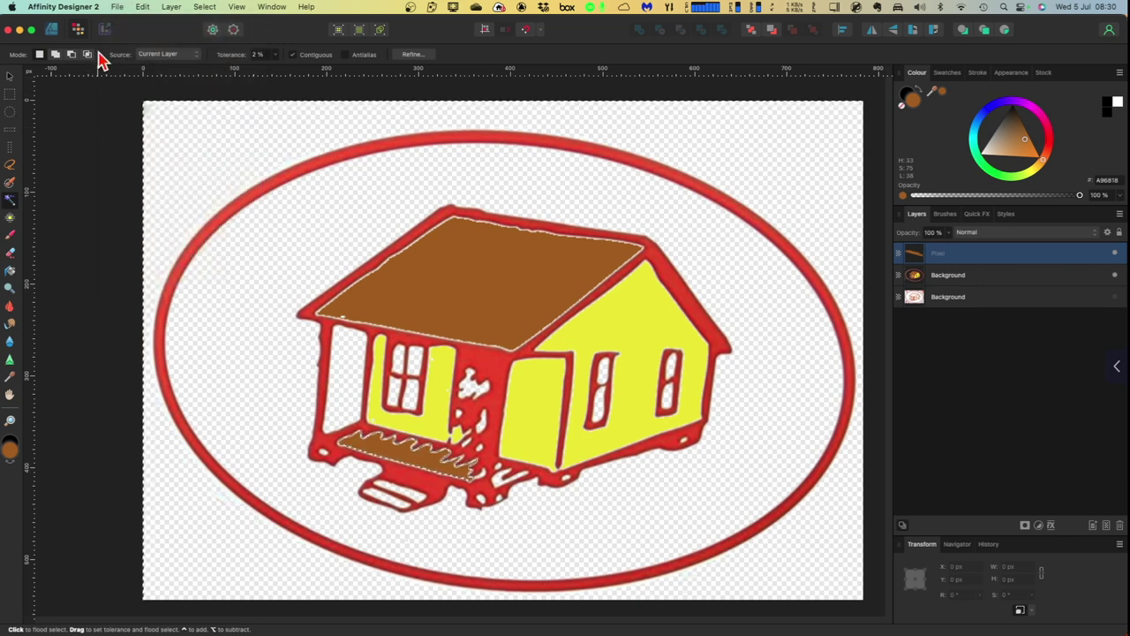
left_click(117, 8)
Close the house document, minimise Affinity Designer, and return to the Photos library grid.
left_click(127, 89)
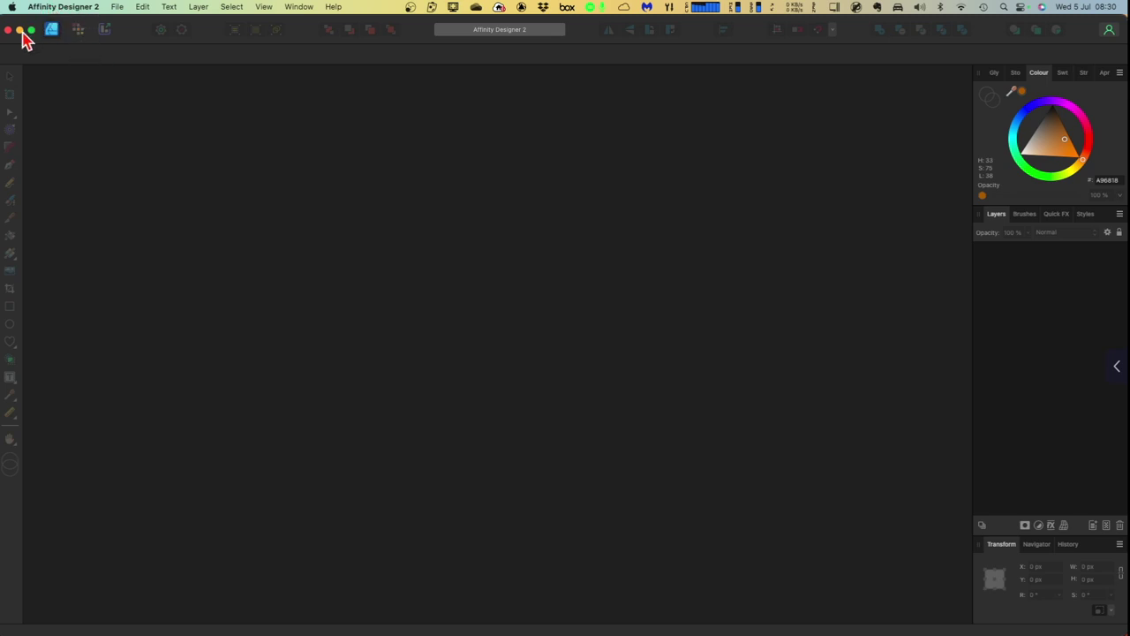
left_click(20, 31)
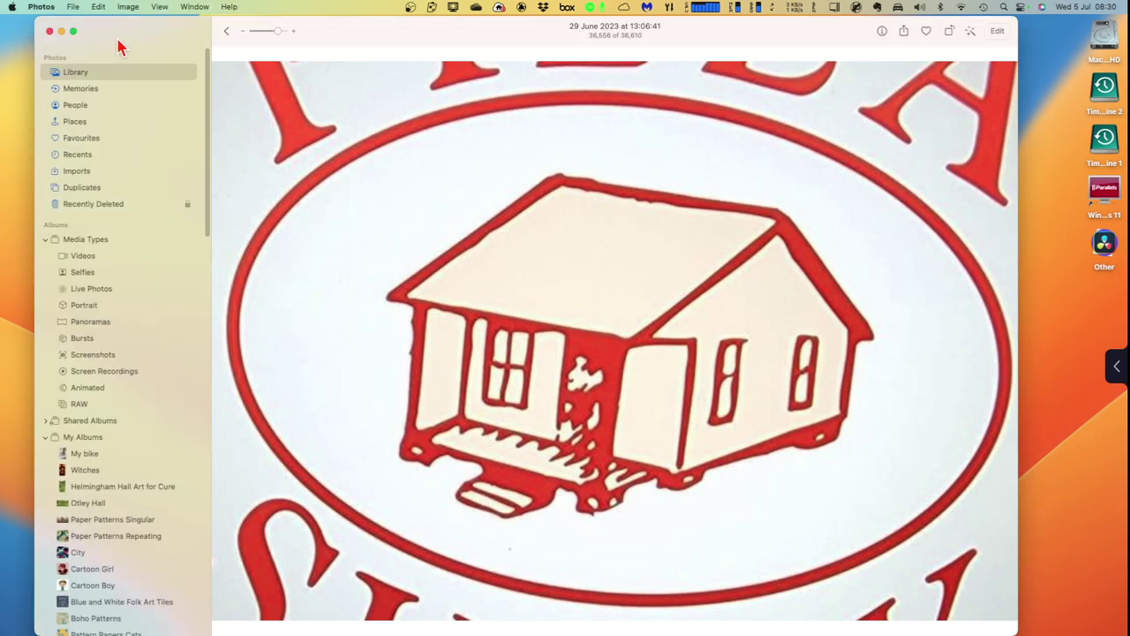
left_click(226, 31)
scroll(590, 294, "down", 15)
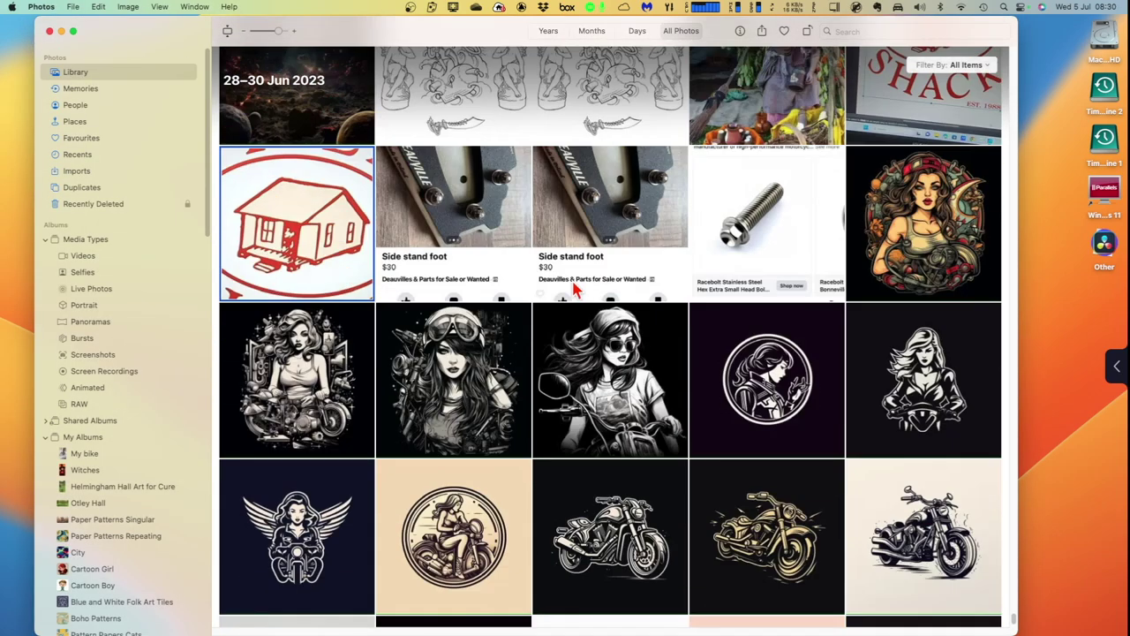
scroll(499, 285, "down", 8)
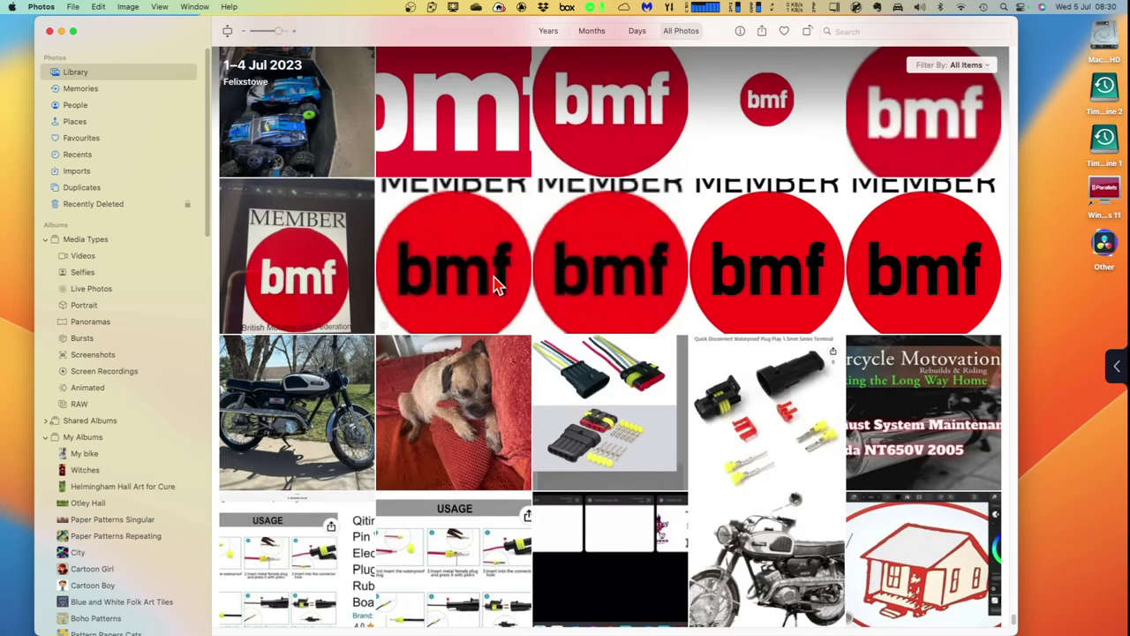
scroll(488, 288, "up", 3)
Find the cartoon biker girl in jeans photo and open it with Affinity Designer 2.
scroll(488, 288, "up", 15)
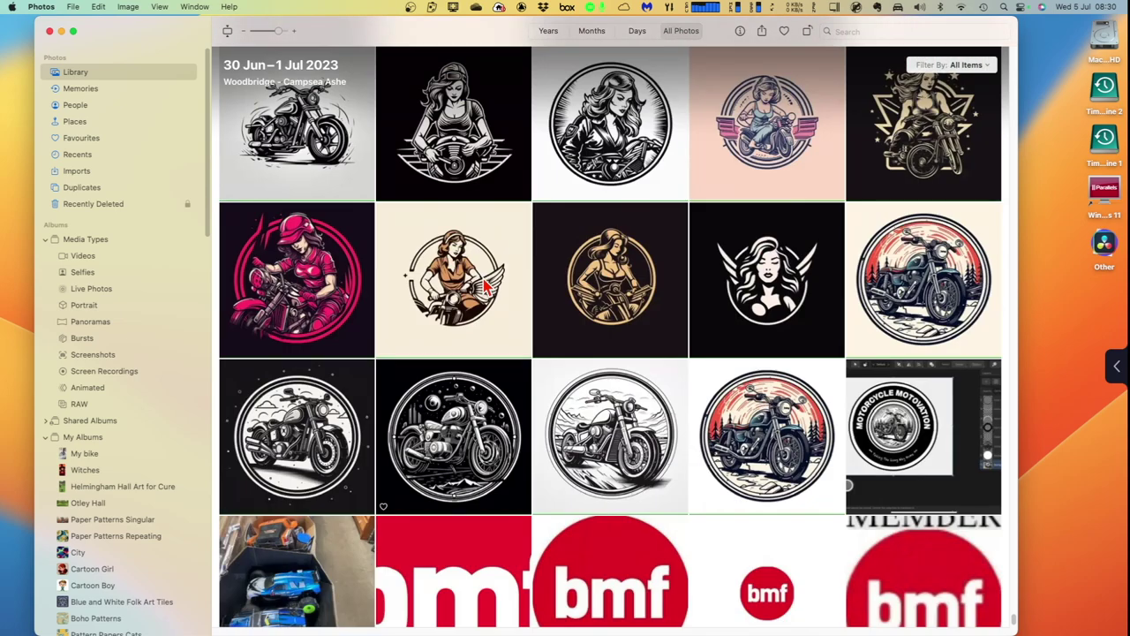
scroll(489, 288, "up", 15)
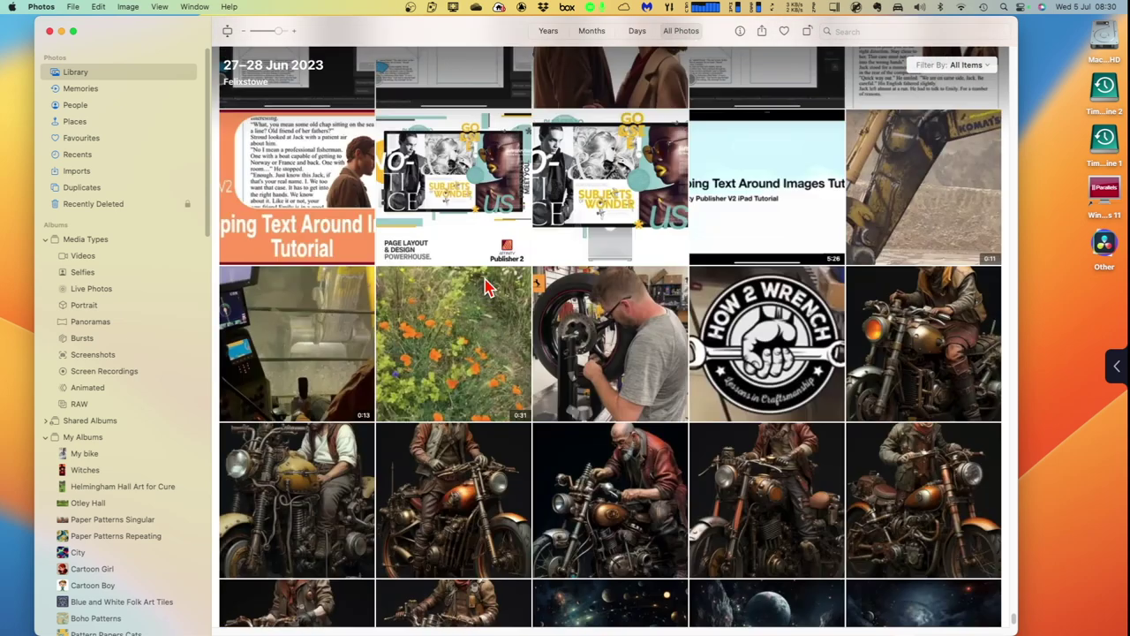
scroll(488, 288, "up", 2)
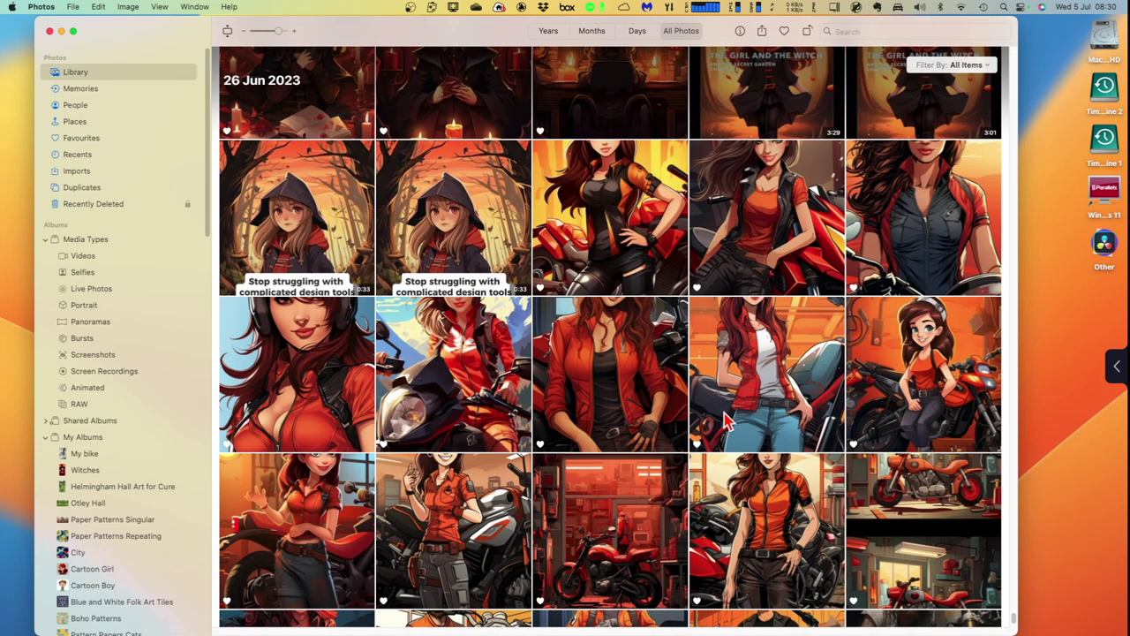
left_click(761, 361)
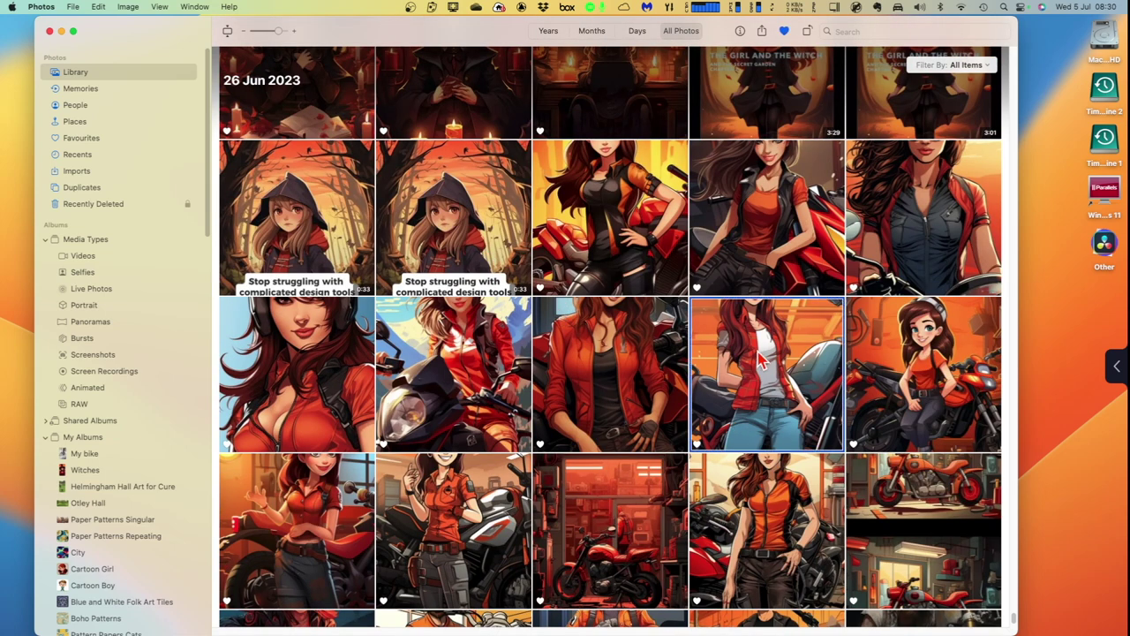
right_click(761, 358)
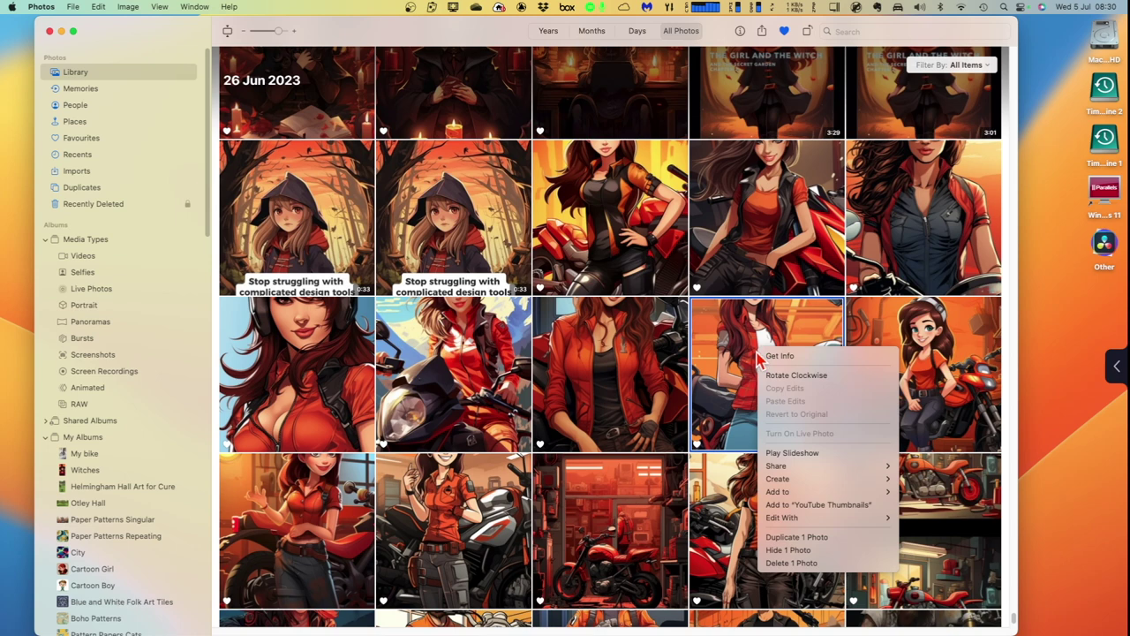
mouse_move(795, 520)
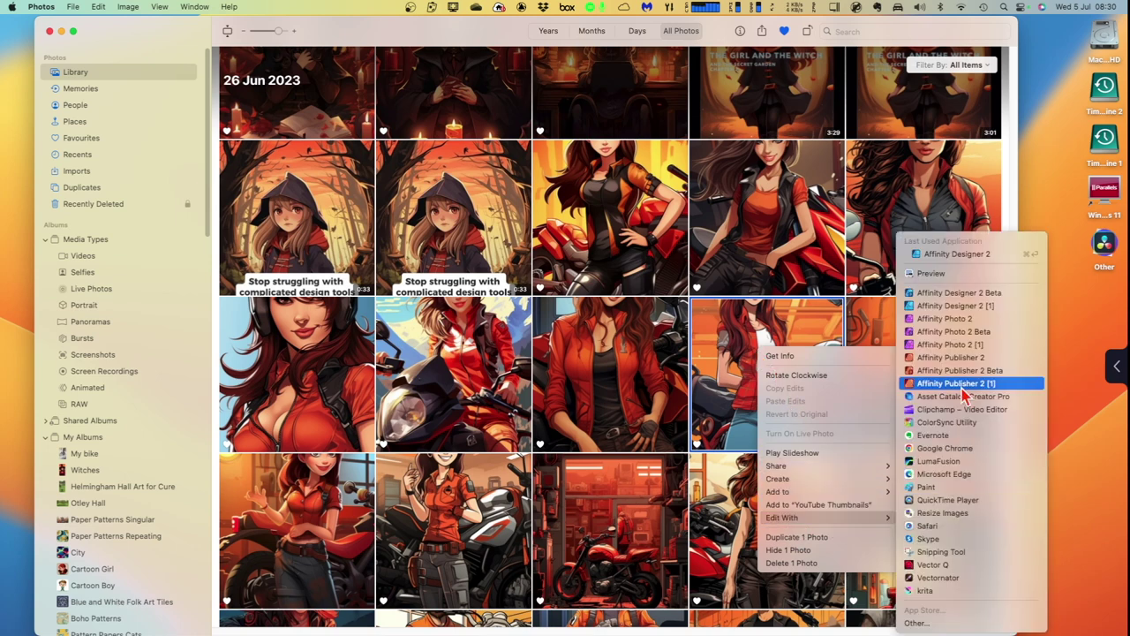
left_click(945, 255)
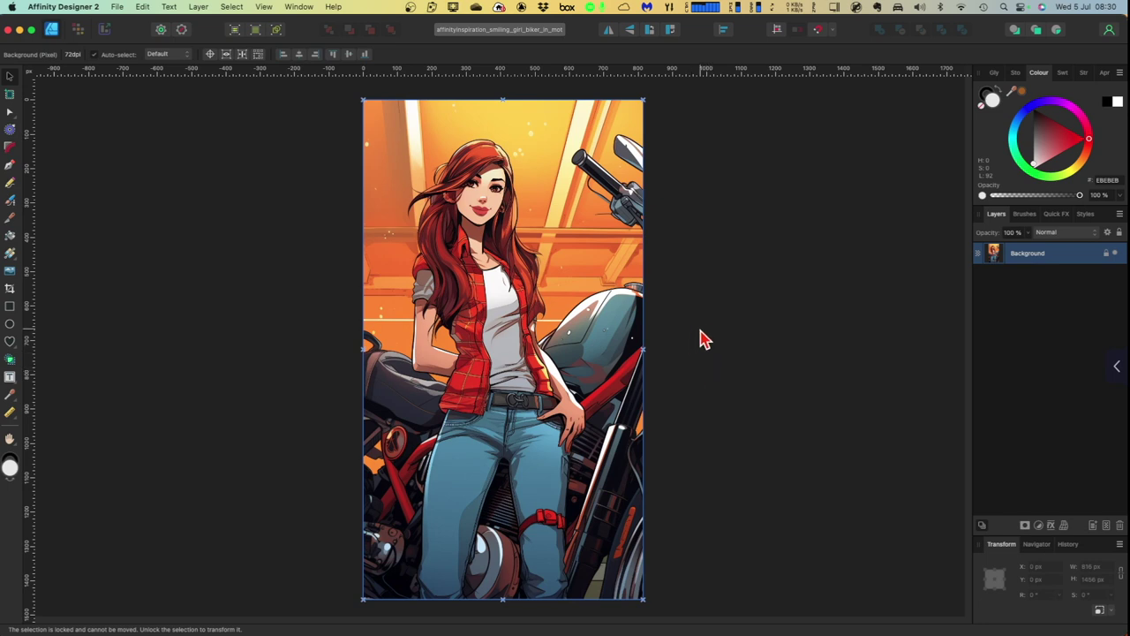
Duplicate the biker image's locked Background layer.
right_click(1067, 257)
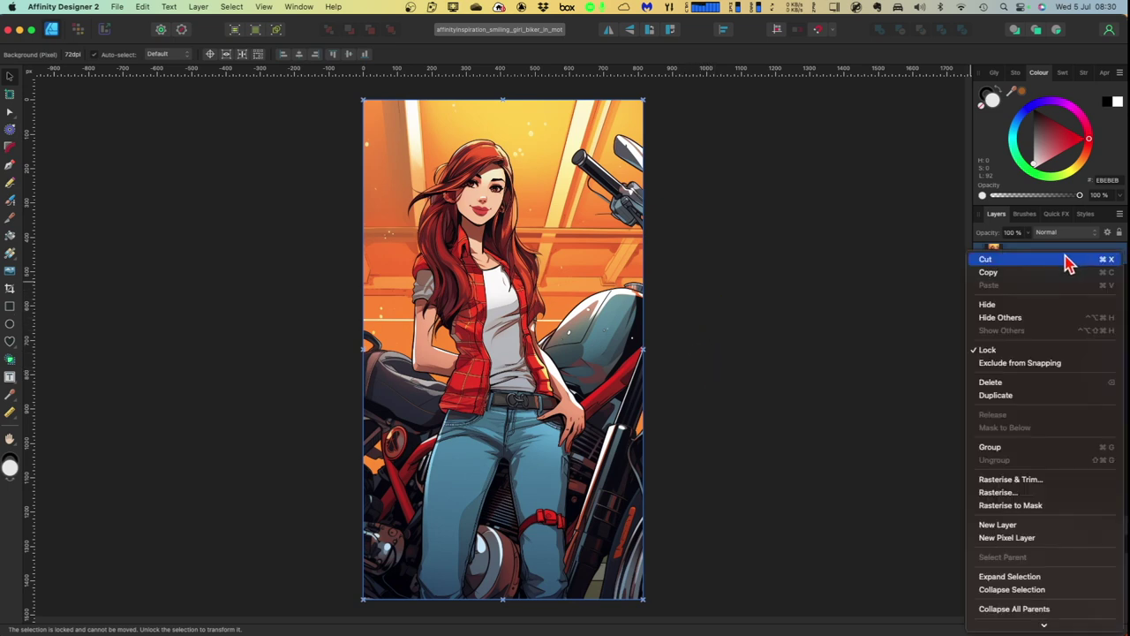
left_click(1033, 408)
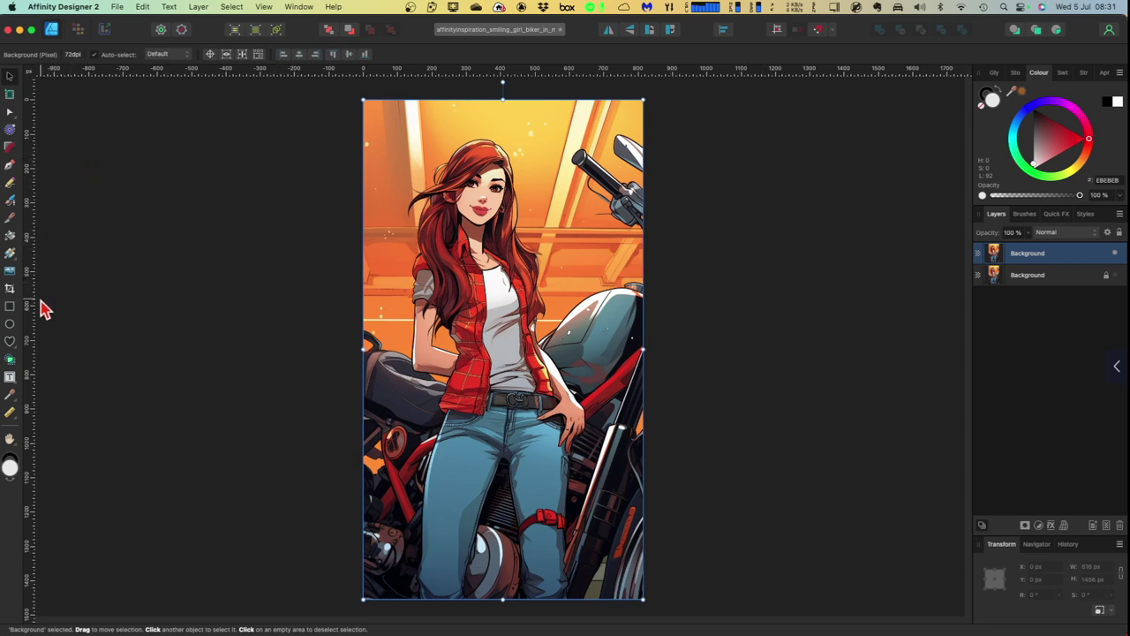
In the Pixel persona, flood-select the orange sky around the girl's head and cut it away.
left_click(78, 29)
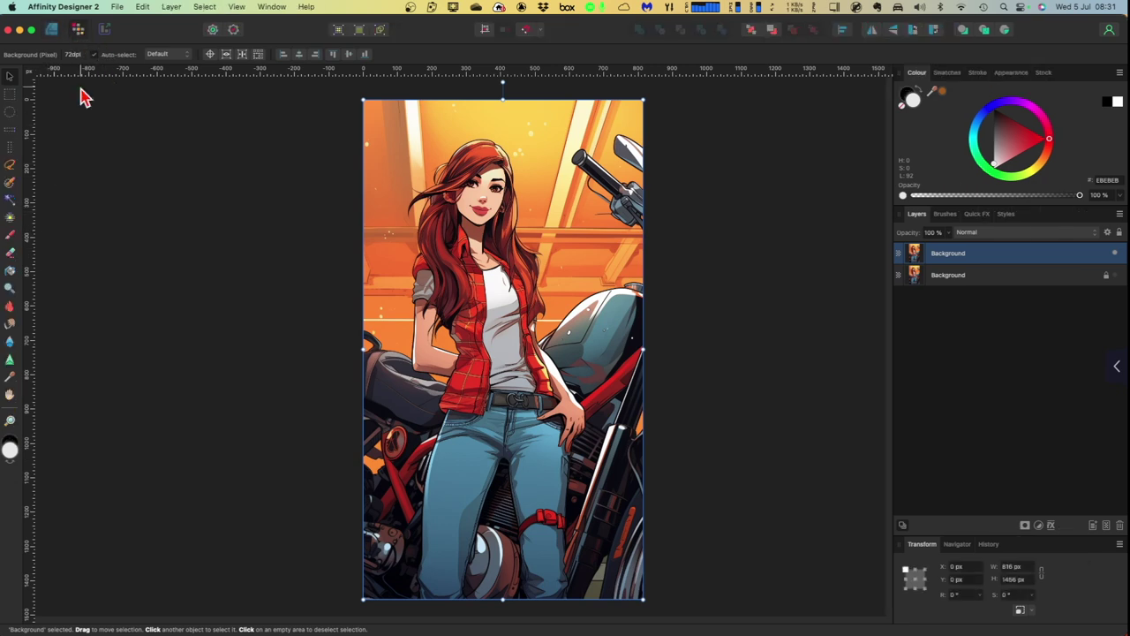
left_click(7, 203)
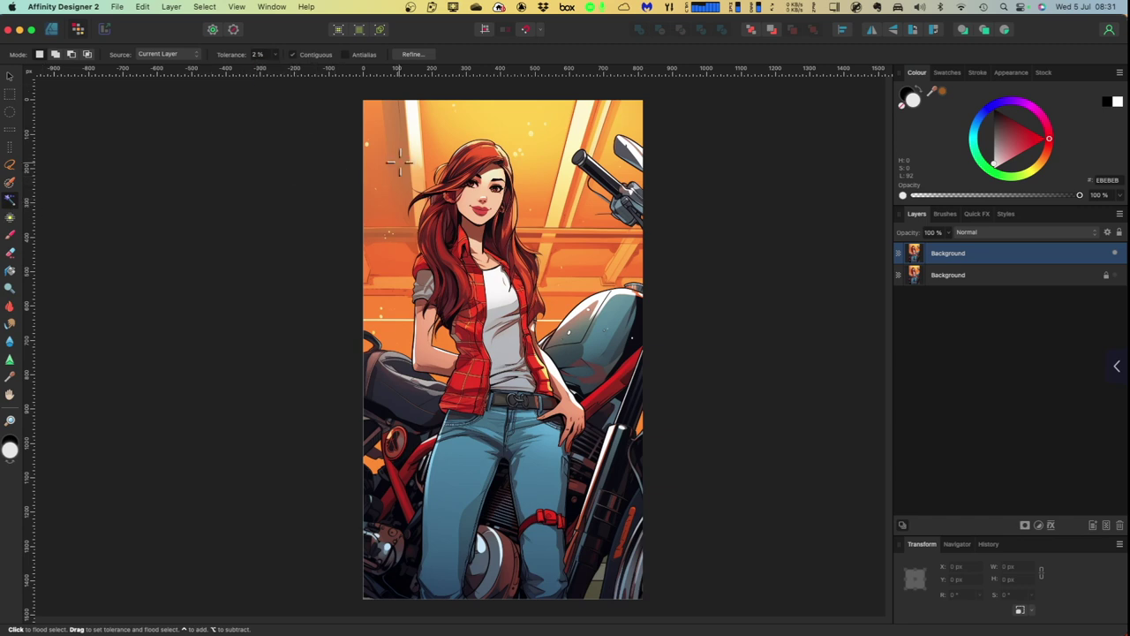
left_click_drag(390, 161, 389, 232)
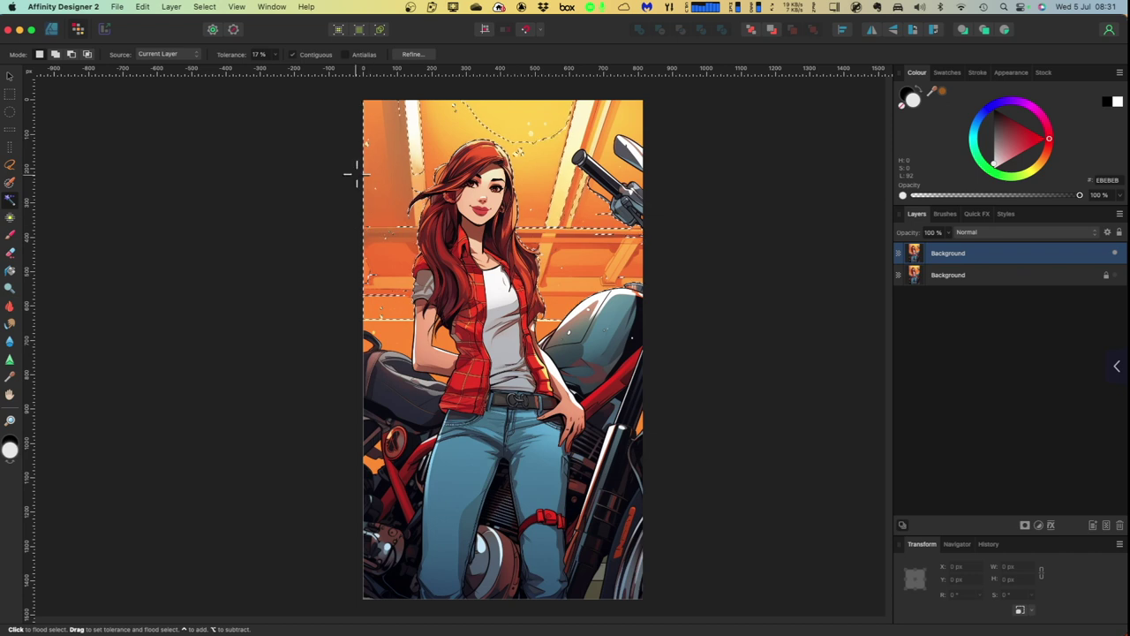
left_click(142, 7)
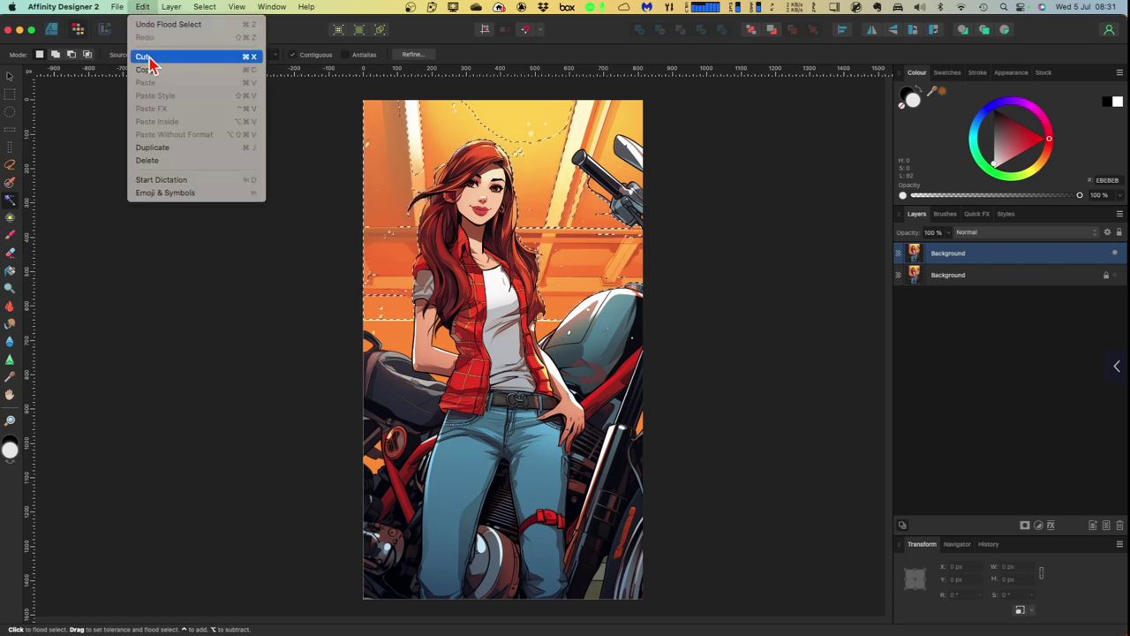
left_click(146, 57)
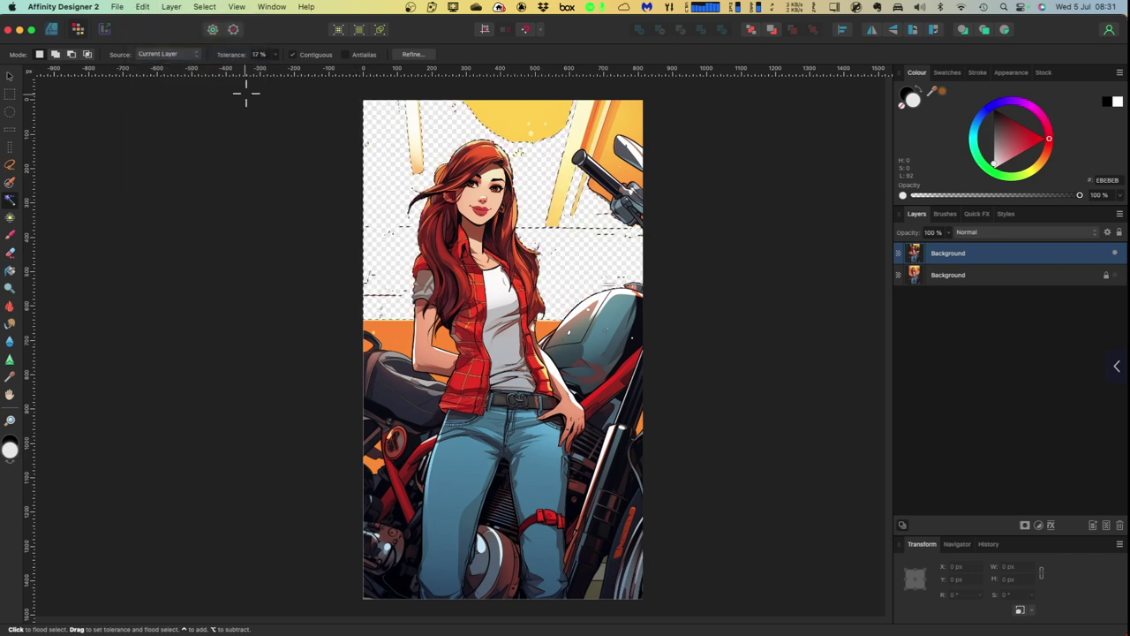
key("super+d")
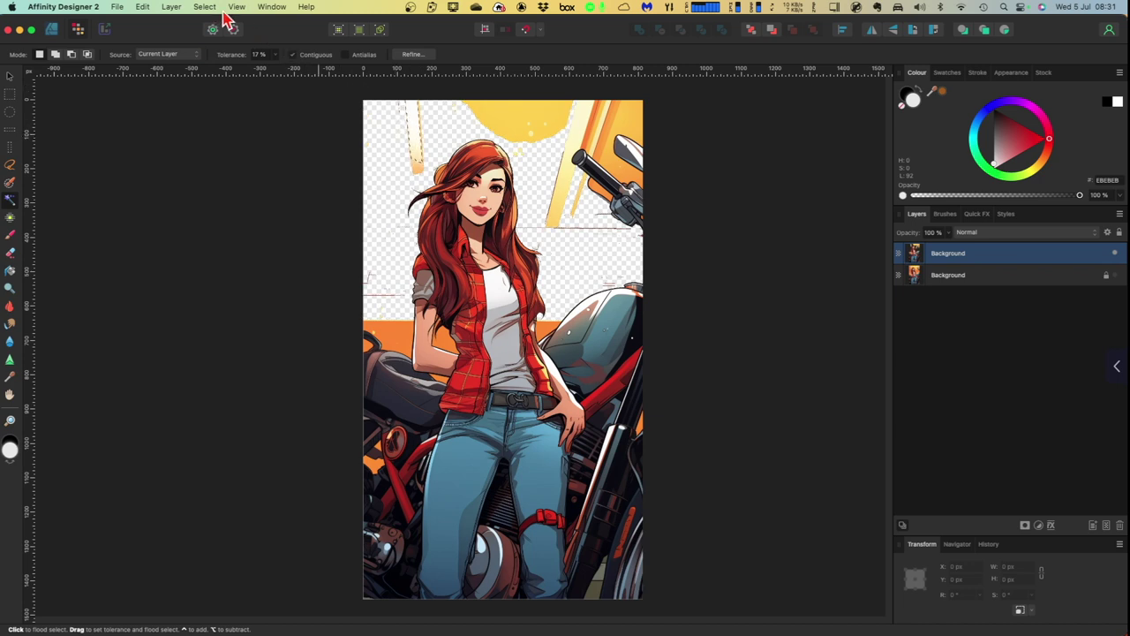
left_click(142, 6)
left_click(150, 67)
left_click(142, 7)
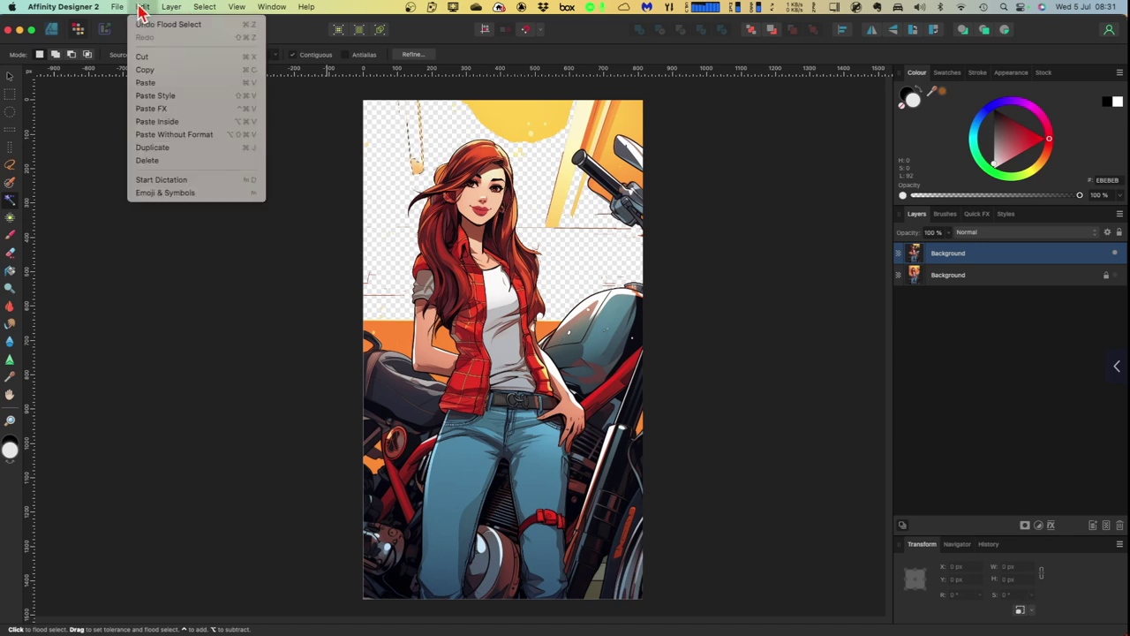
left_click(145, 68)
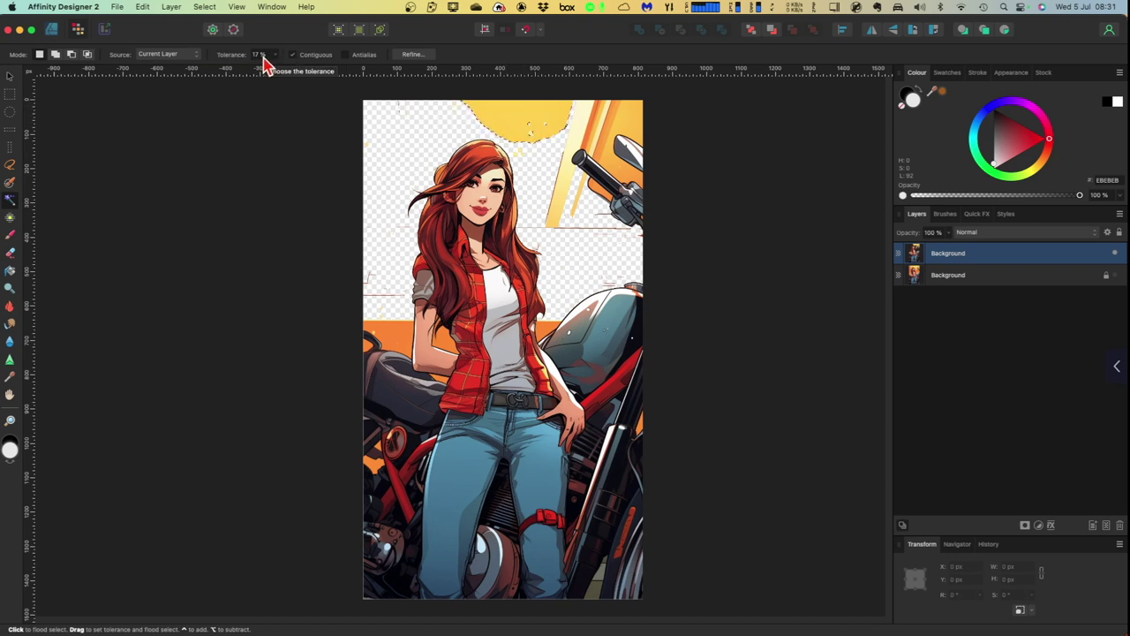
Lower Flood Select tolerance to 4% and cut the orange areas at left and near the motorbike.
left_click(268, 55)
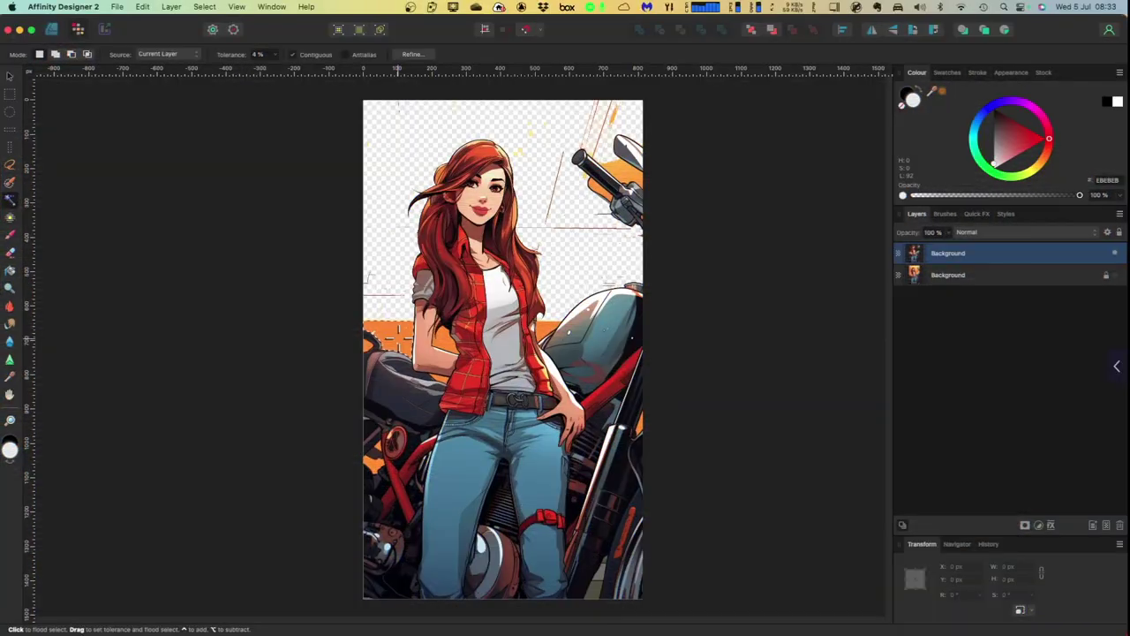
left_click(139, 7)
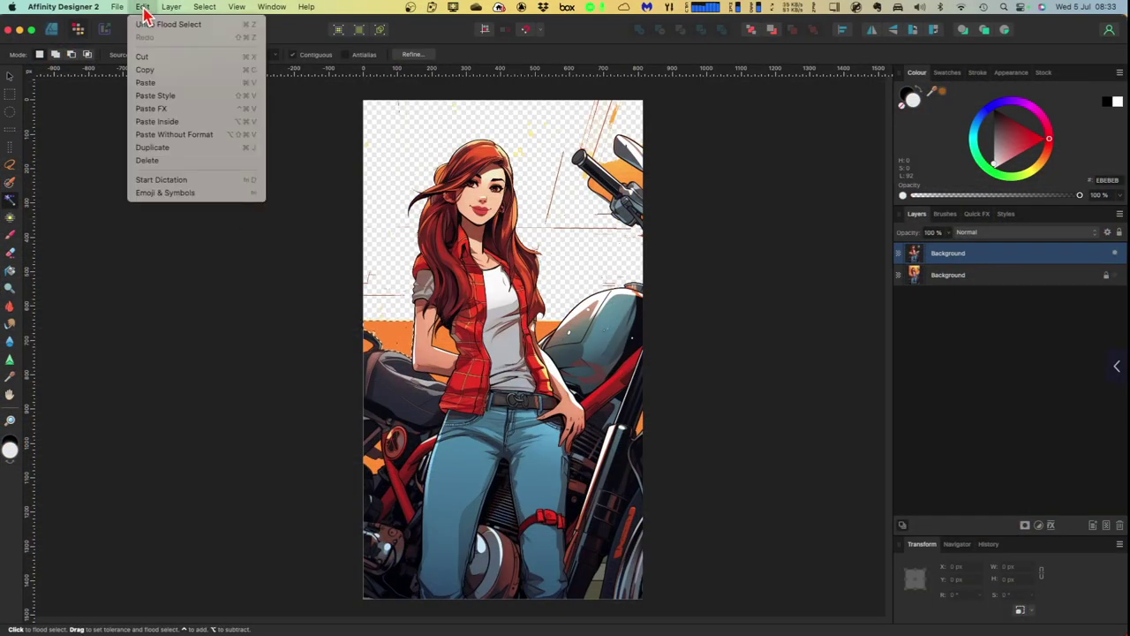
left_click(149, 58)
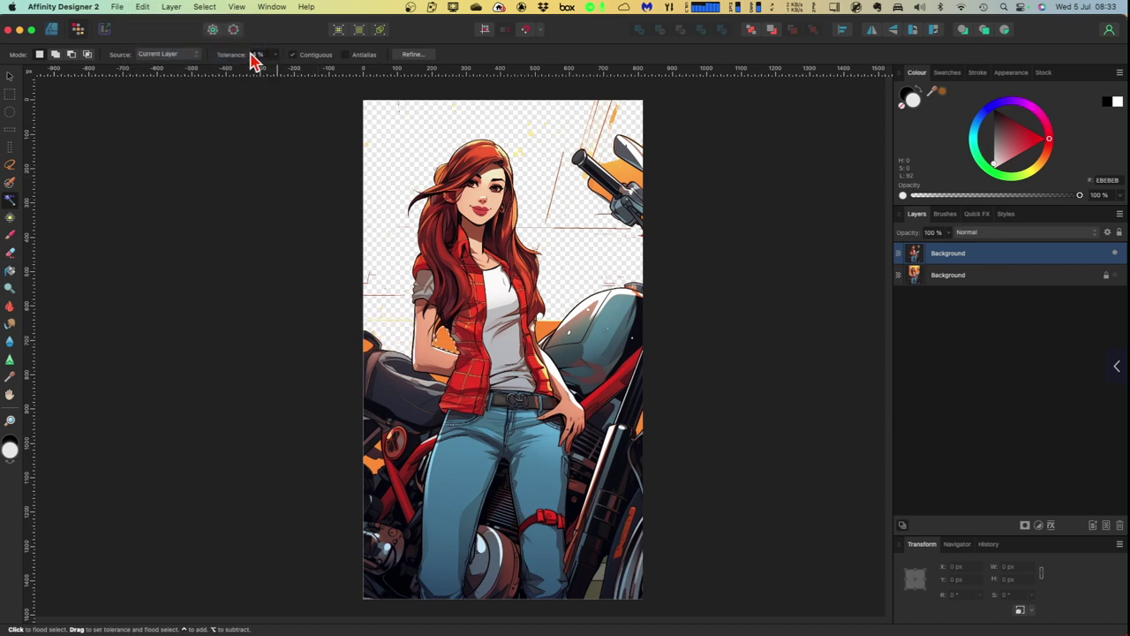
left_click(144, 10)
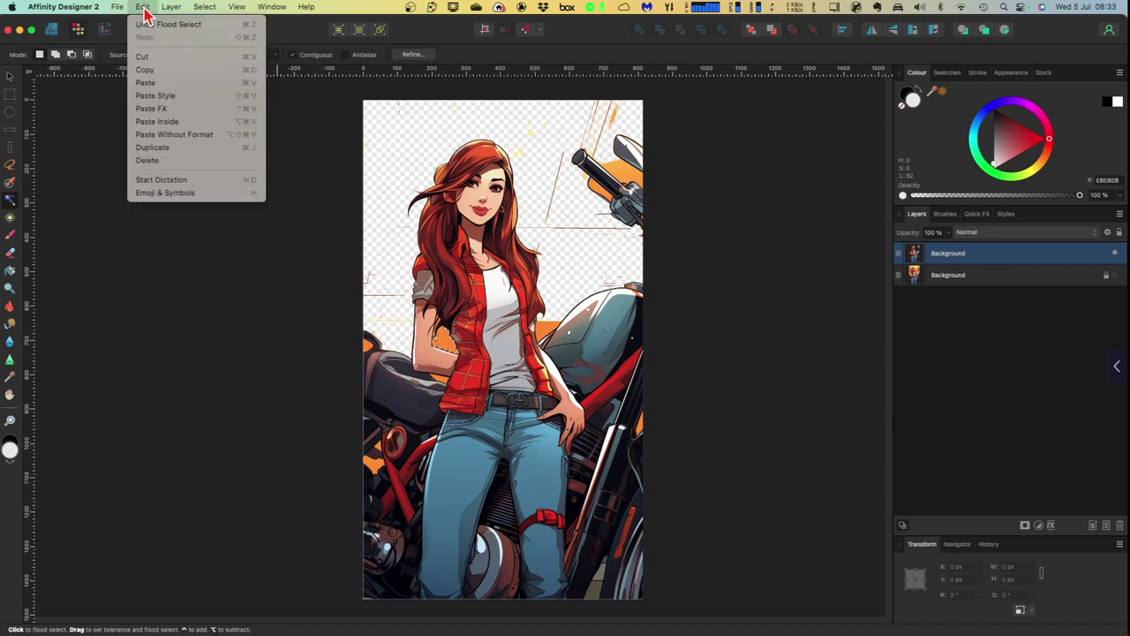
left_click(146, 58)
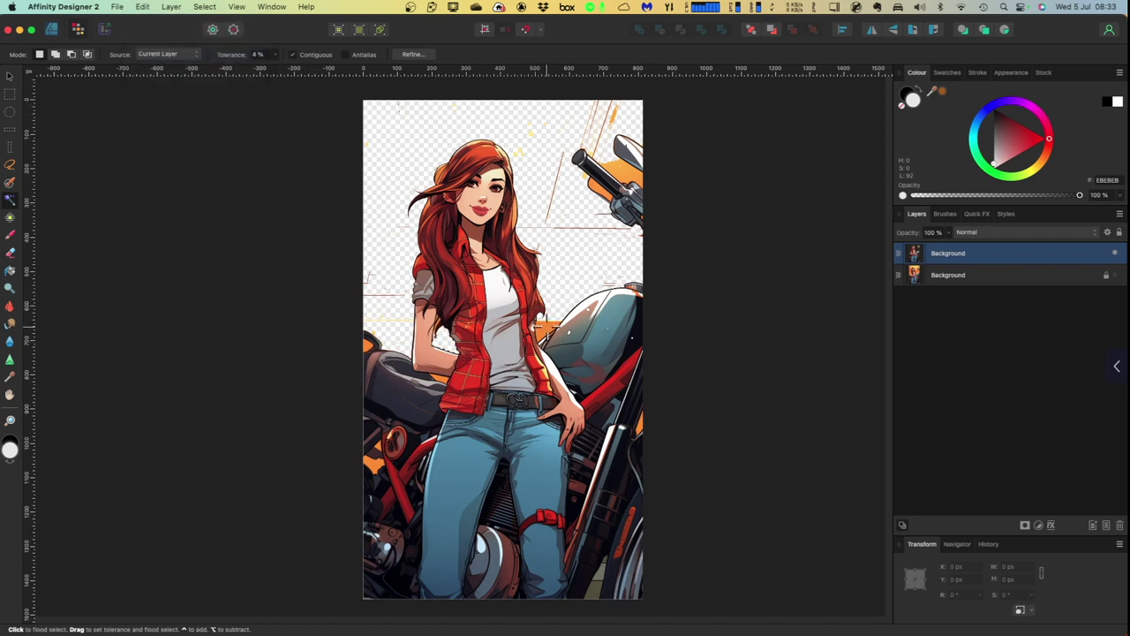
left_click(144, 8)
left_click(151, 56)
Cut the last remaining orange areas, then deselect everything.
left_click(143, 7)
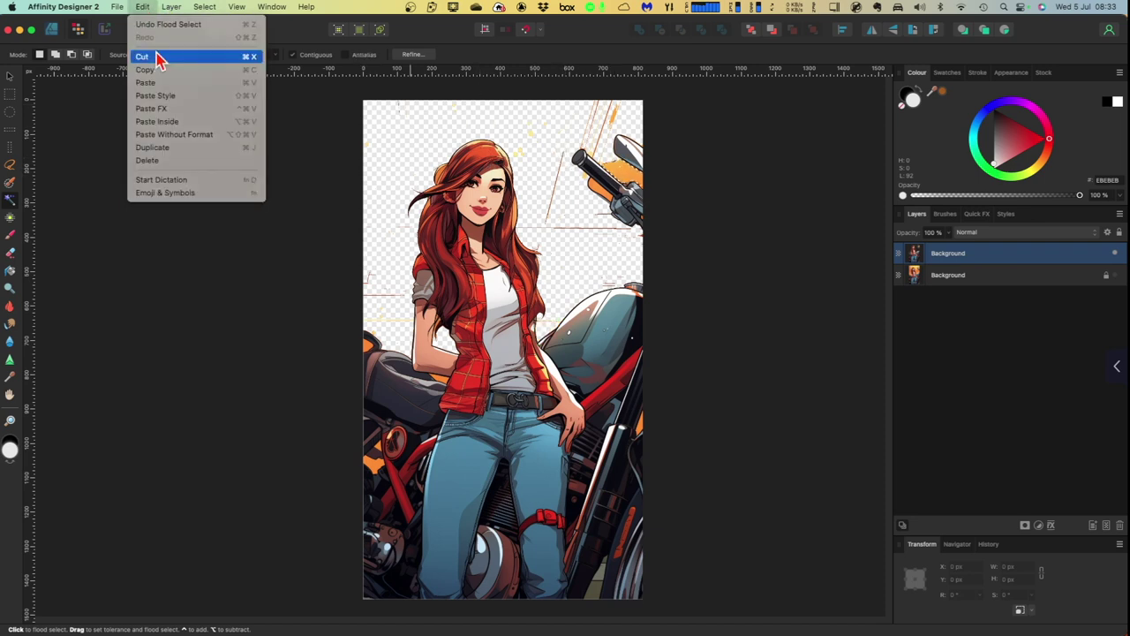
left_click(148, 56)
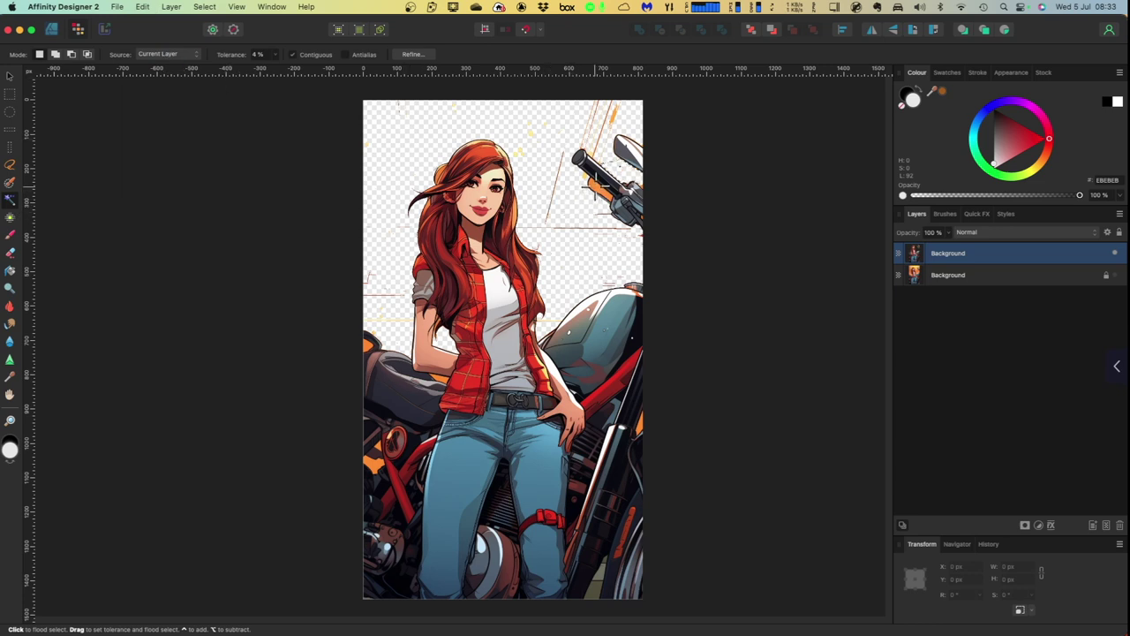
left_click(146, 9)
left_click(144, 58)
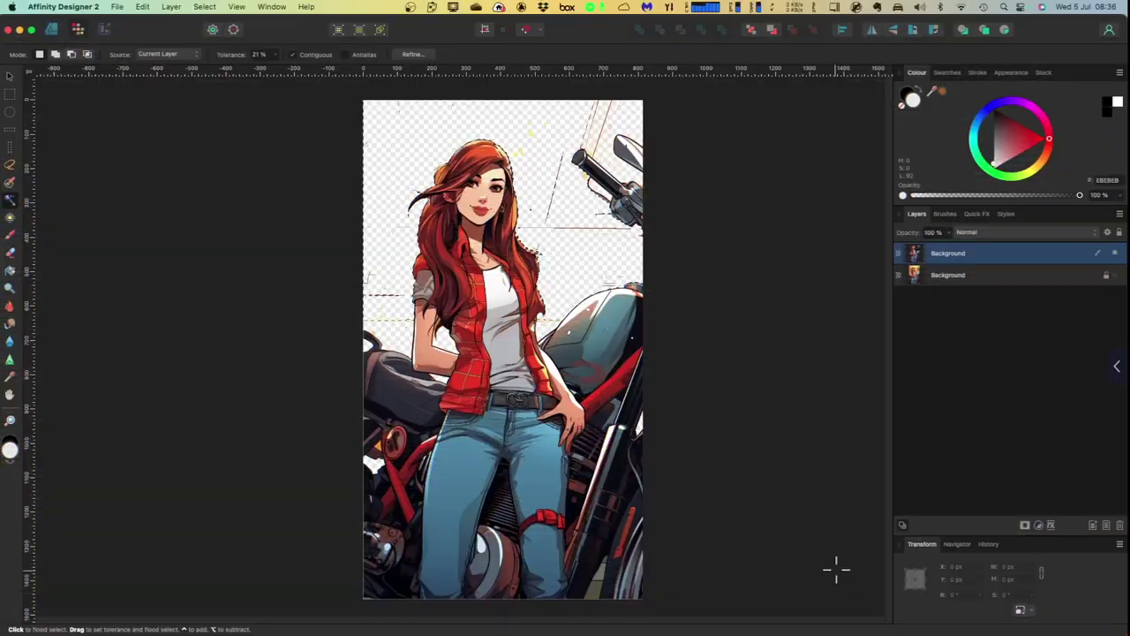
left_click(206, 9)
left_click(214, 37)
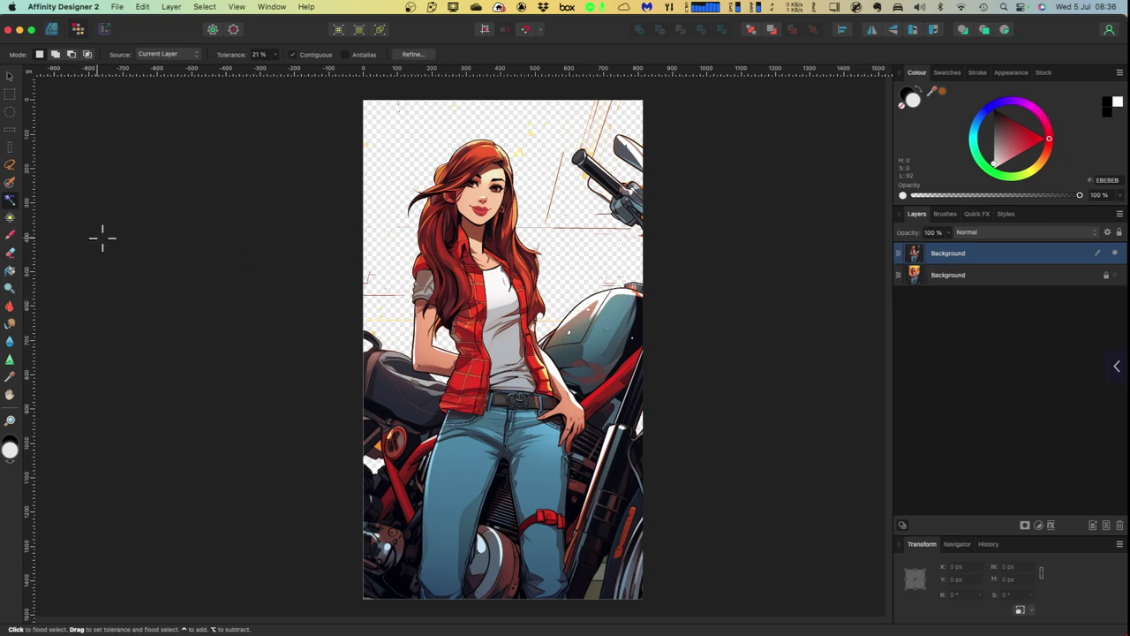
Place the lightning-storm city night photo from the Photos library into the document.
left_click(118, 7)
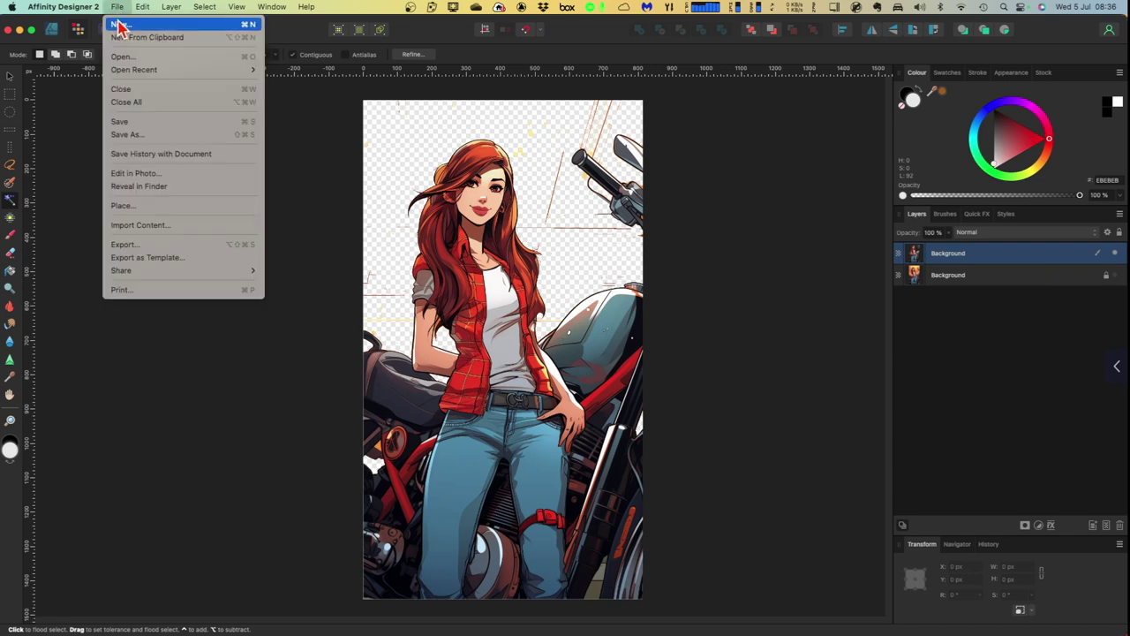
left_click(134, 207)
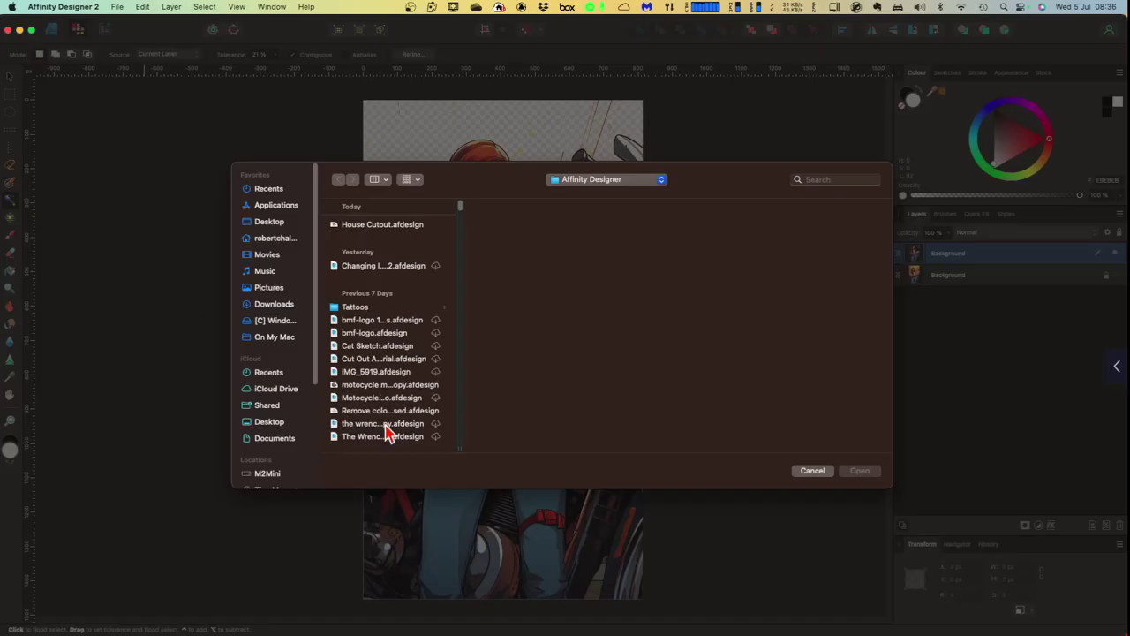
scroll(310, 481, "down", 5)
left_click(267, 476)
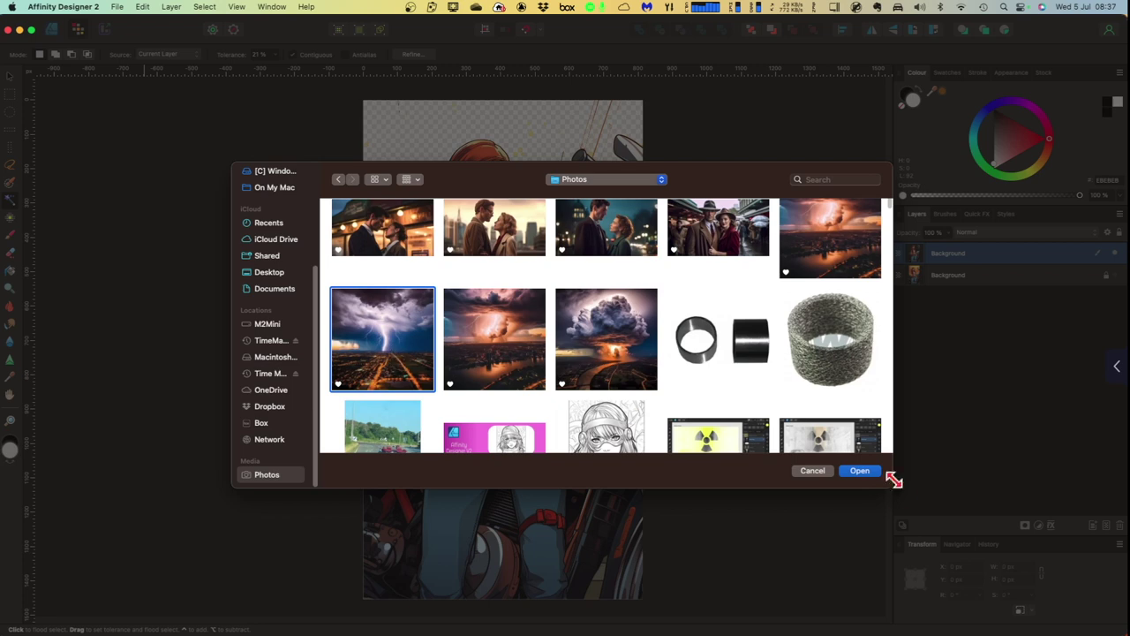
left_click(850, 471)
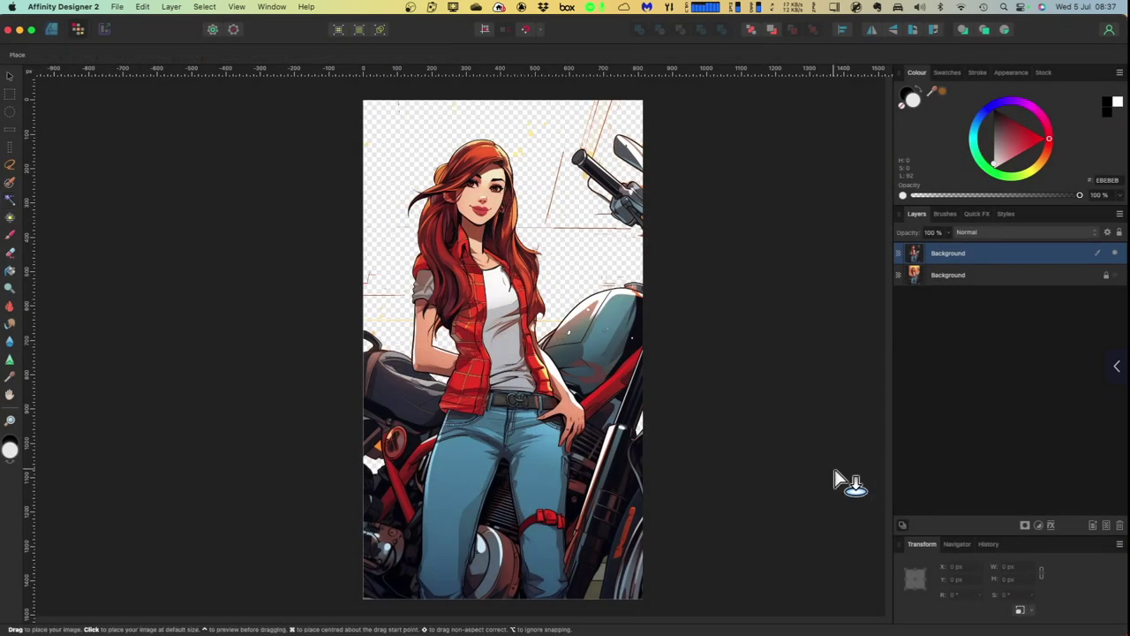
Place the lightning-storm photo over the artwork and enlarge it to cover the page.
left_click(412, 115)
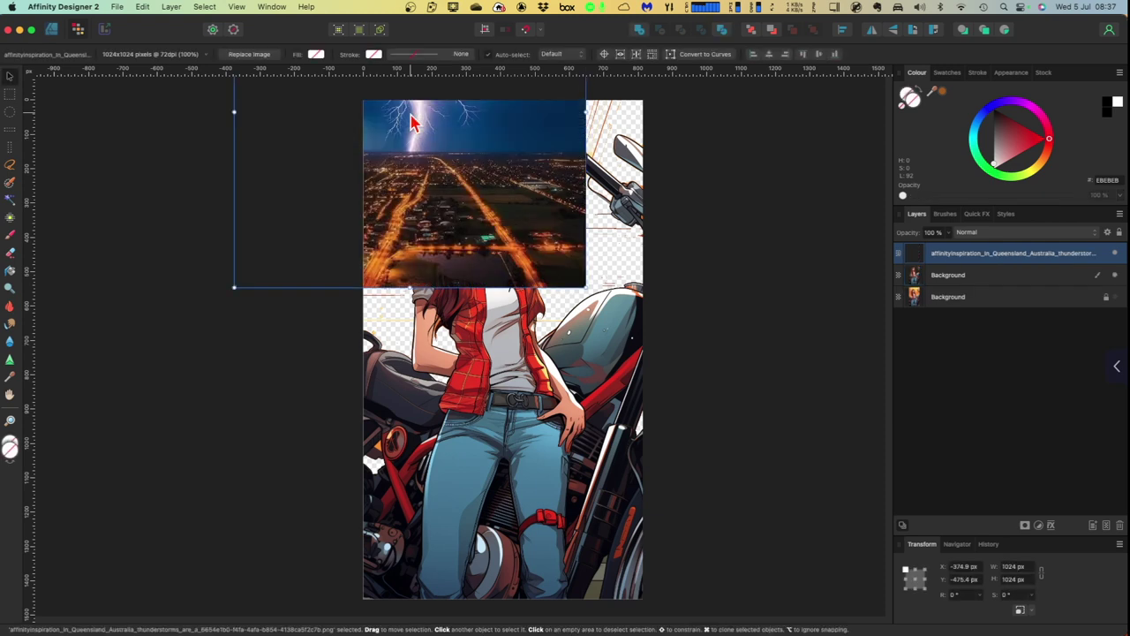
left_click_drag(412, 115, 482, 282)
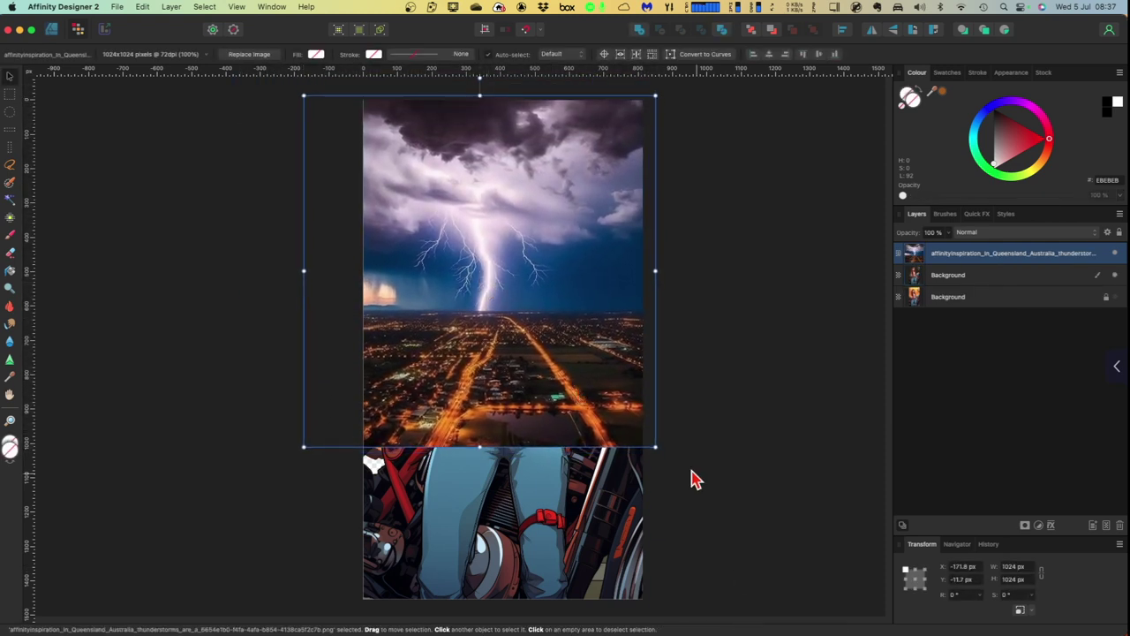
left_click_drag(656, 446, 784, 627)
left_click_drag(837, 576, 923, 487)
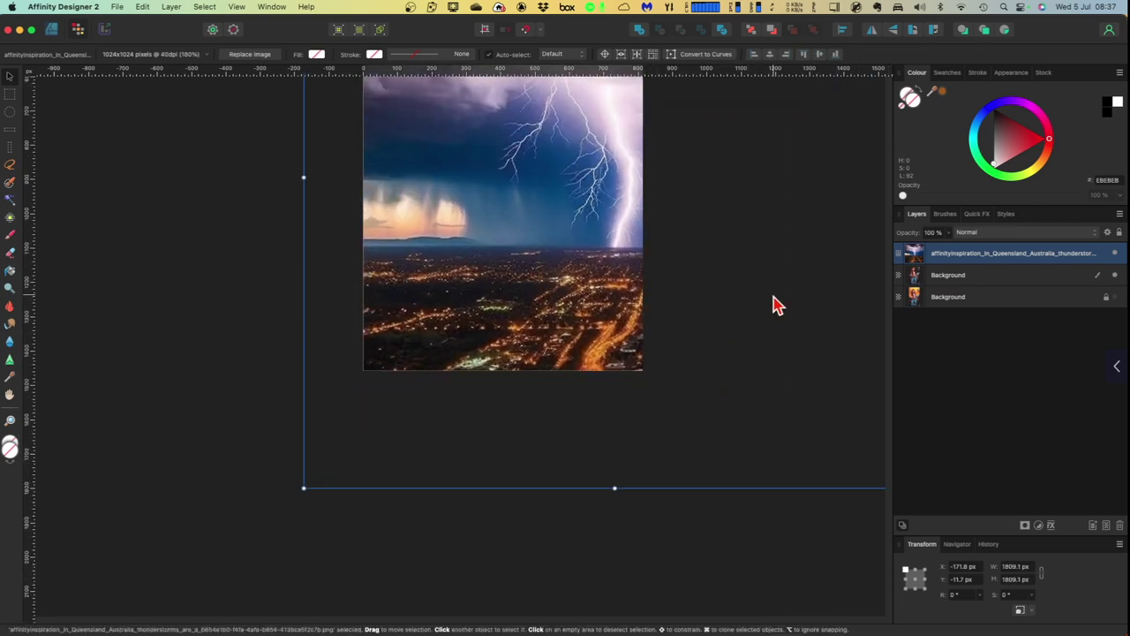
Move the photo layer beneath the girl layer and shift it up and left behind her.
scroll(772, 305, "up", 4)
scroll(772, 306, "up", 3)
scroll(772, 302, "down", 1)
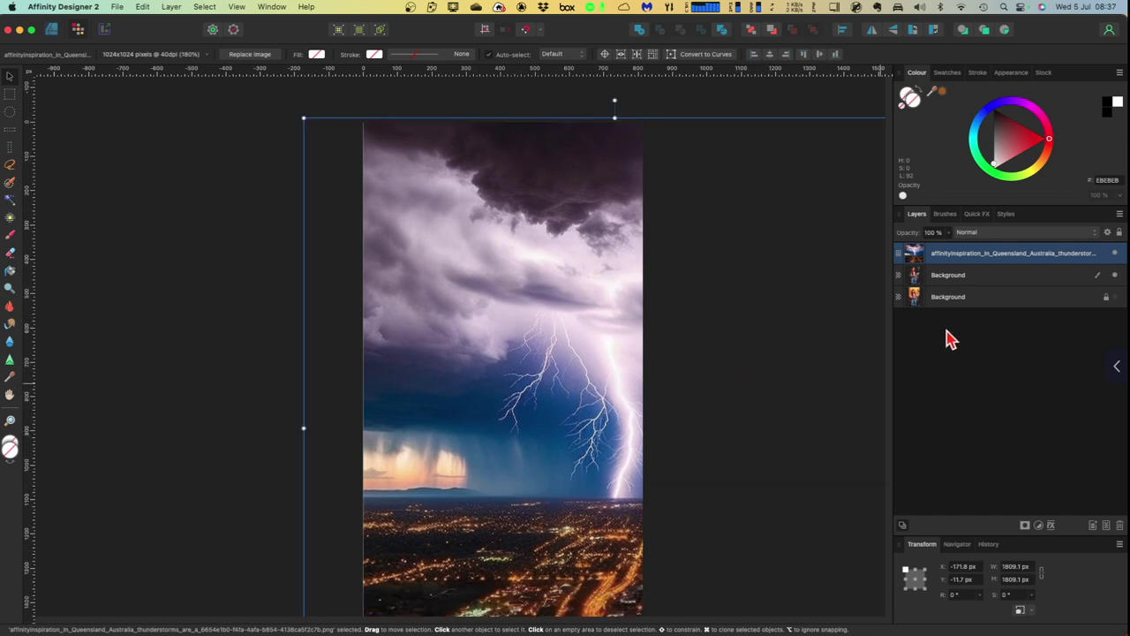
left_click_drag(1014, 261, 1020, 291)
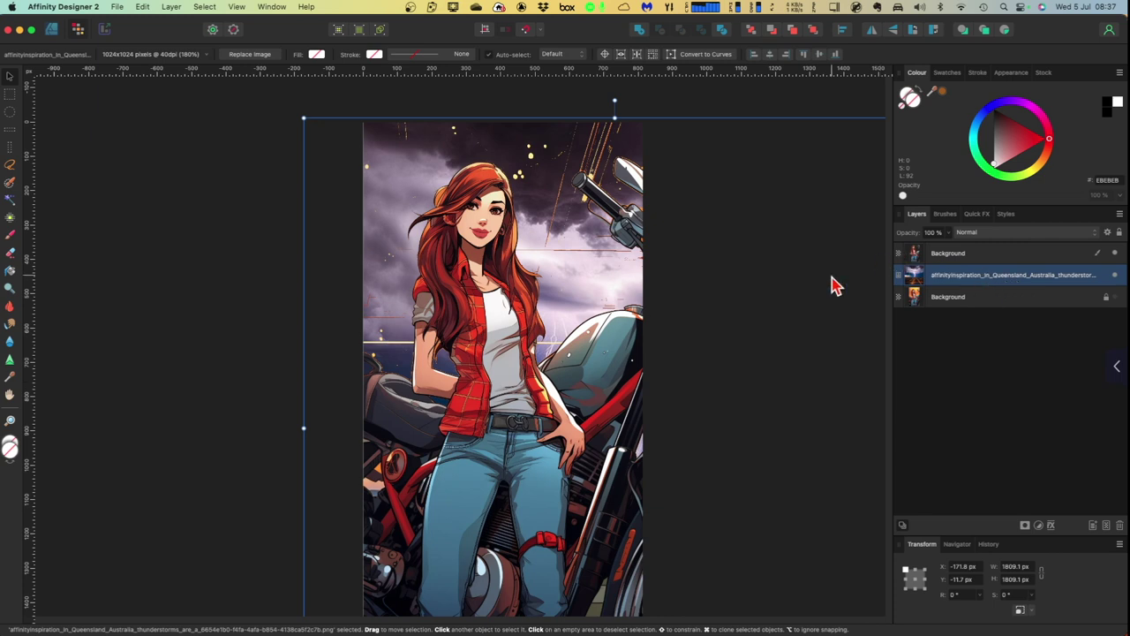
left_click_drag(833, 286, 785, 348)
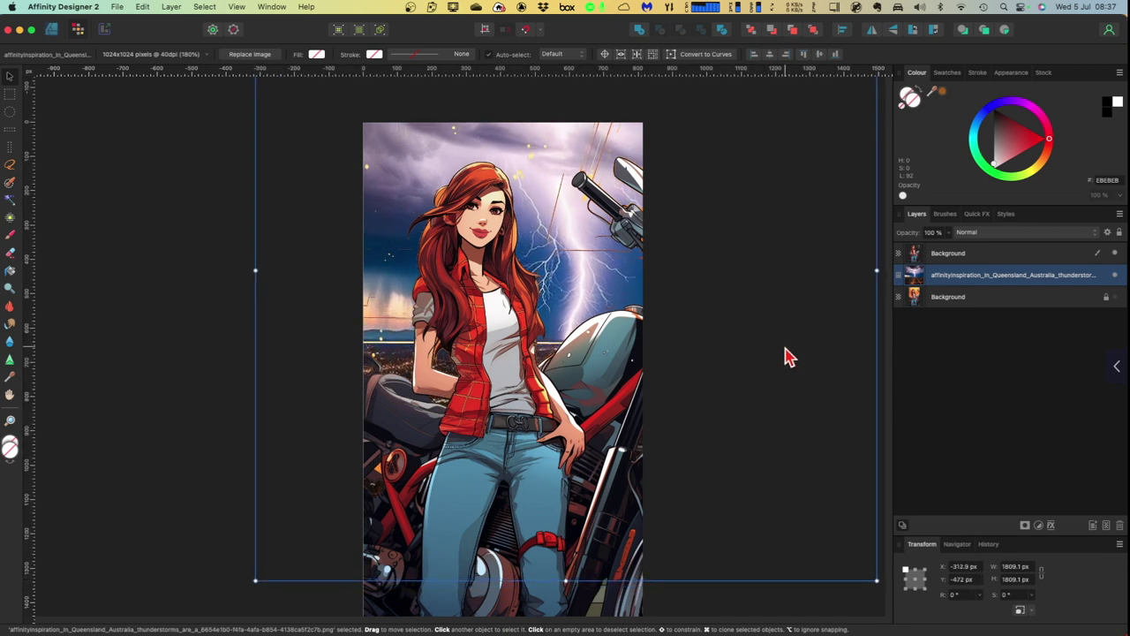
left_click(150, 204)
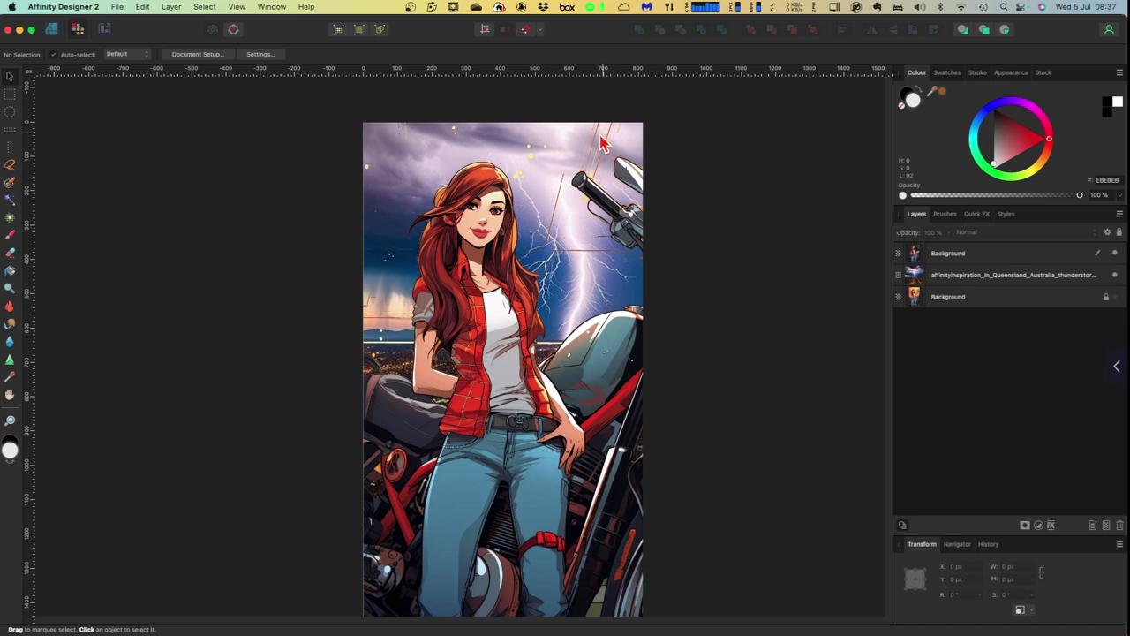
left_click(992, 262)
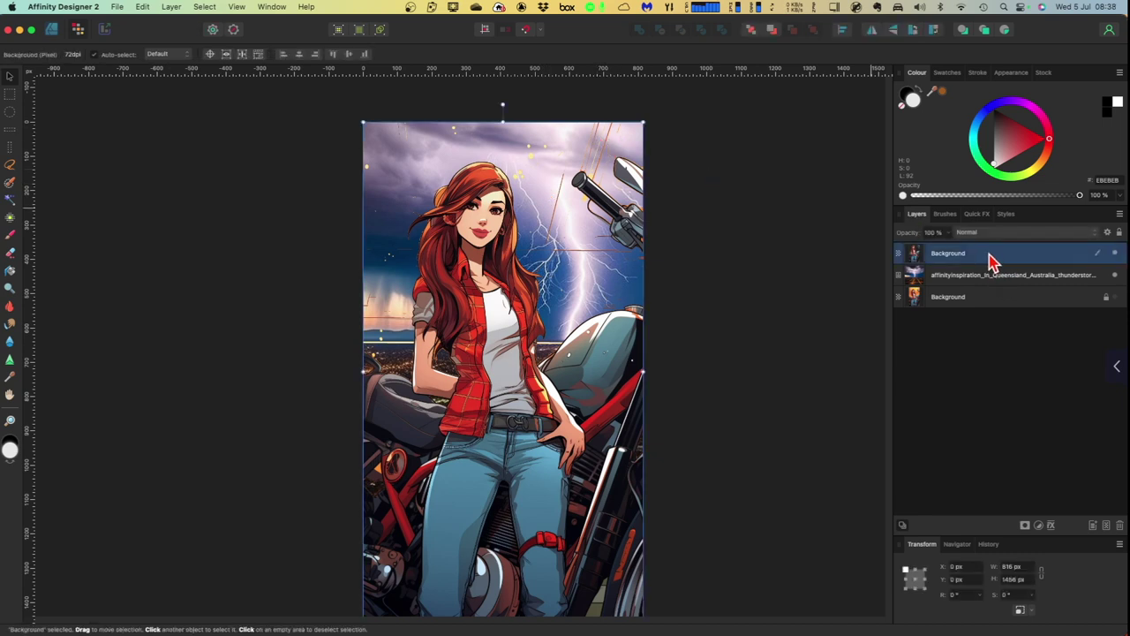
left_click(827, 337)
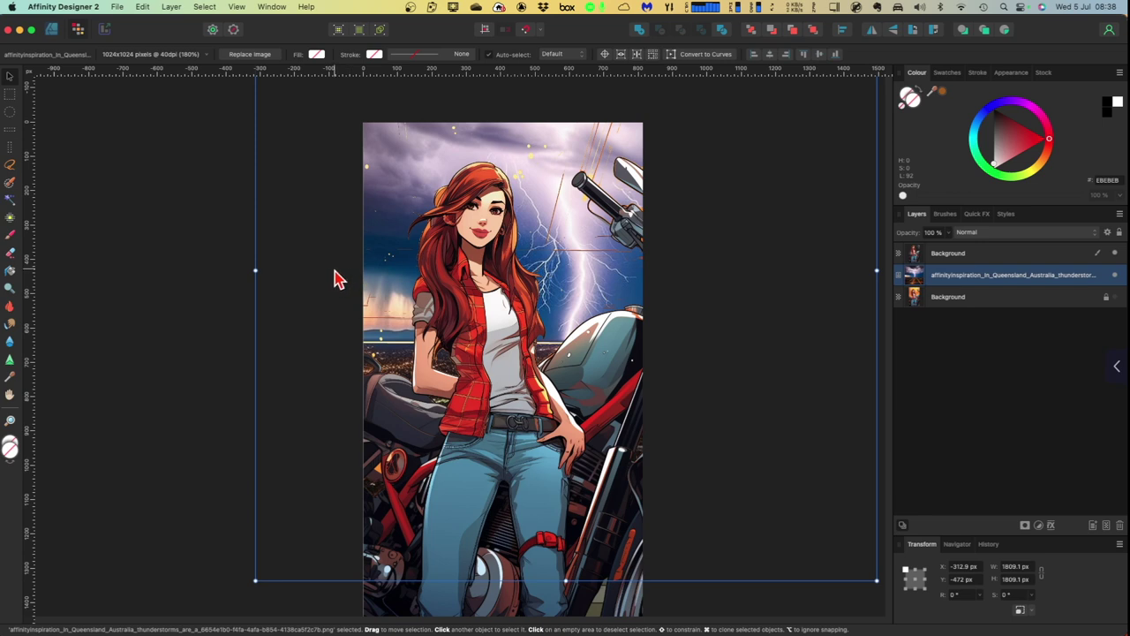
left_click(117, 8)
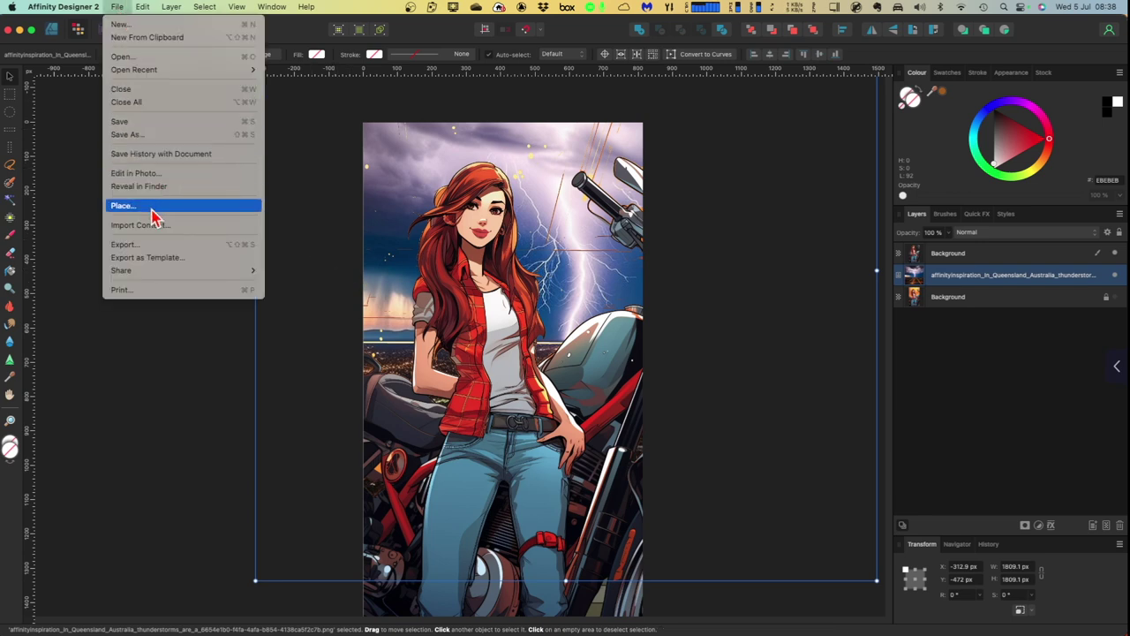
left_click(187, 364)
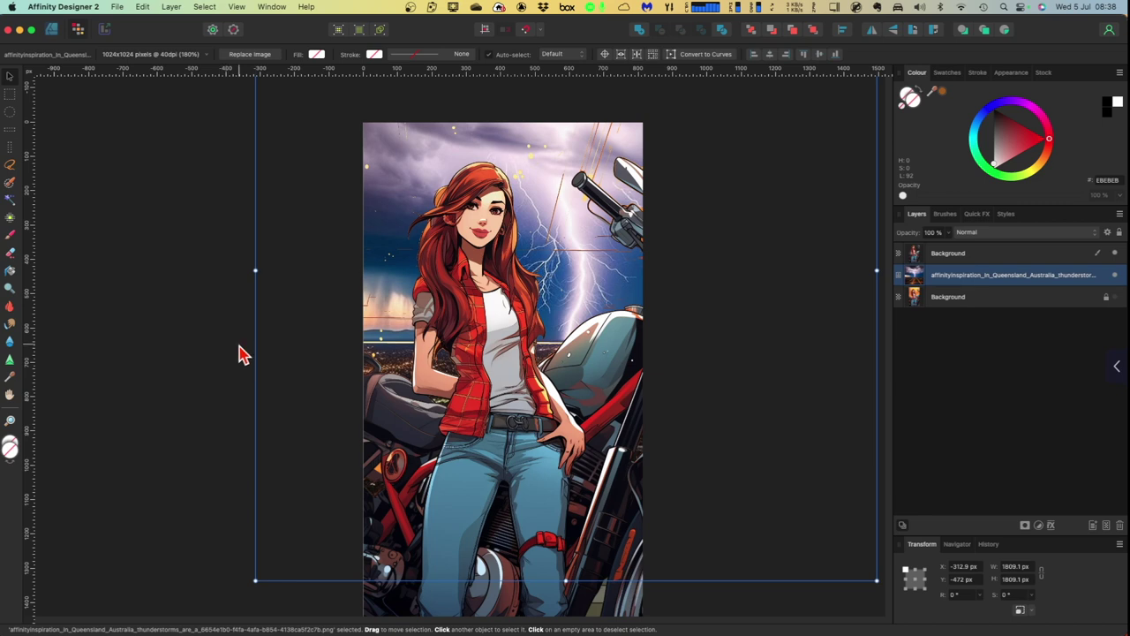
left_click(199, 307)
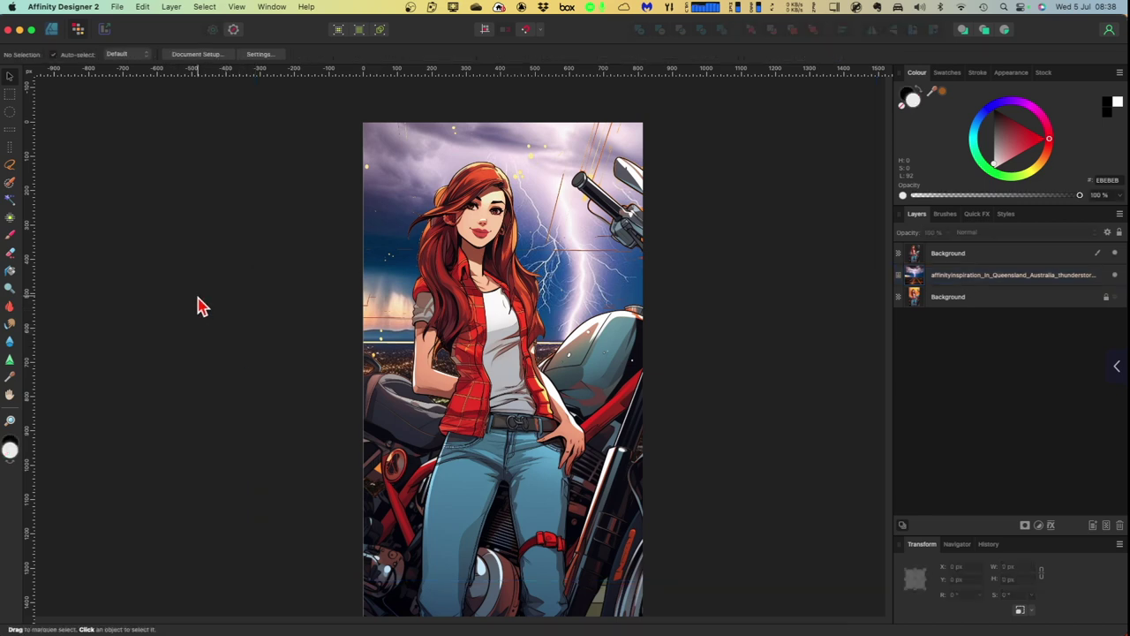